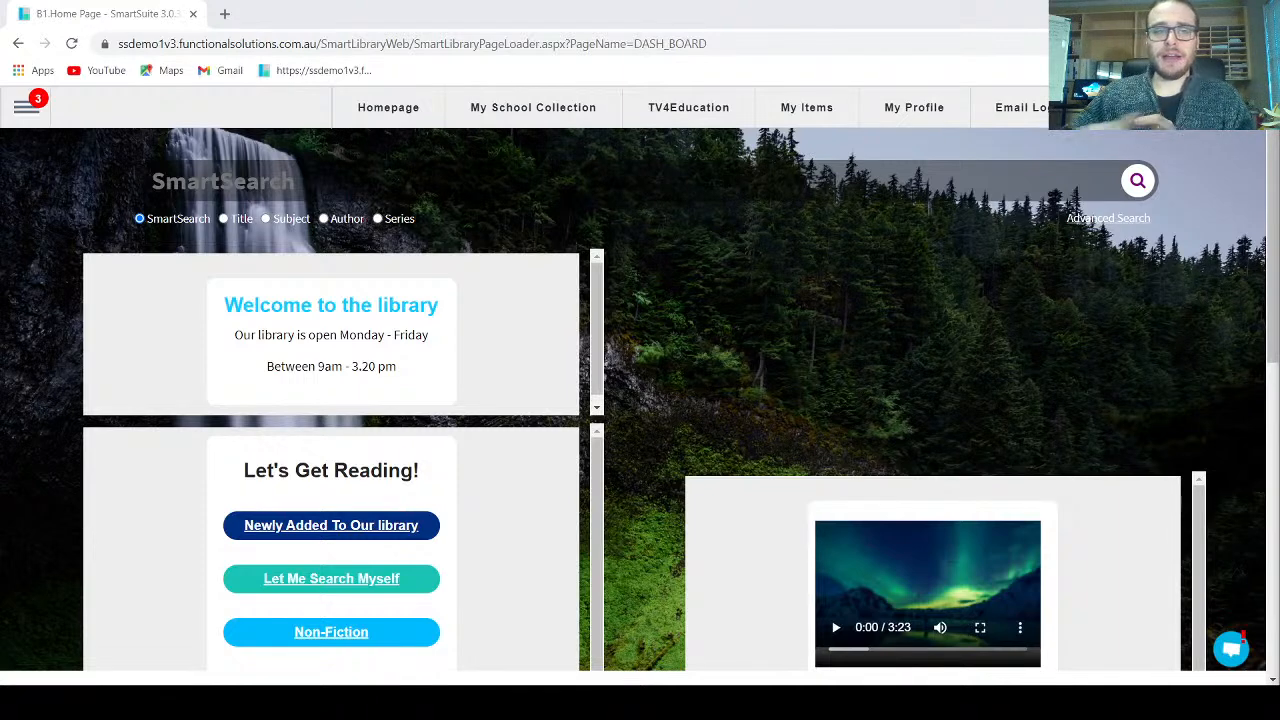
Step: Scroll through the navigation menu's sections, including Support, then close it
click(27, 110)
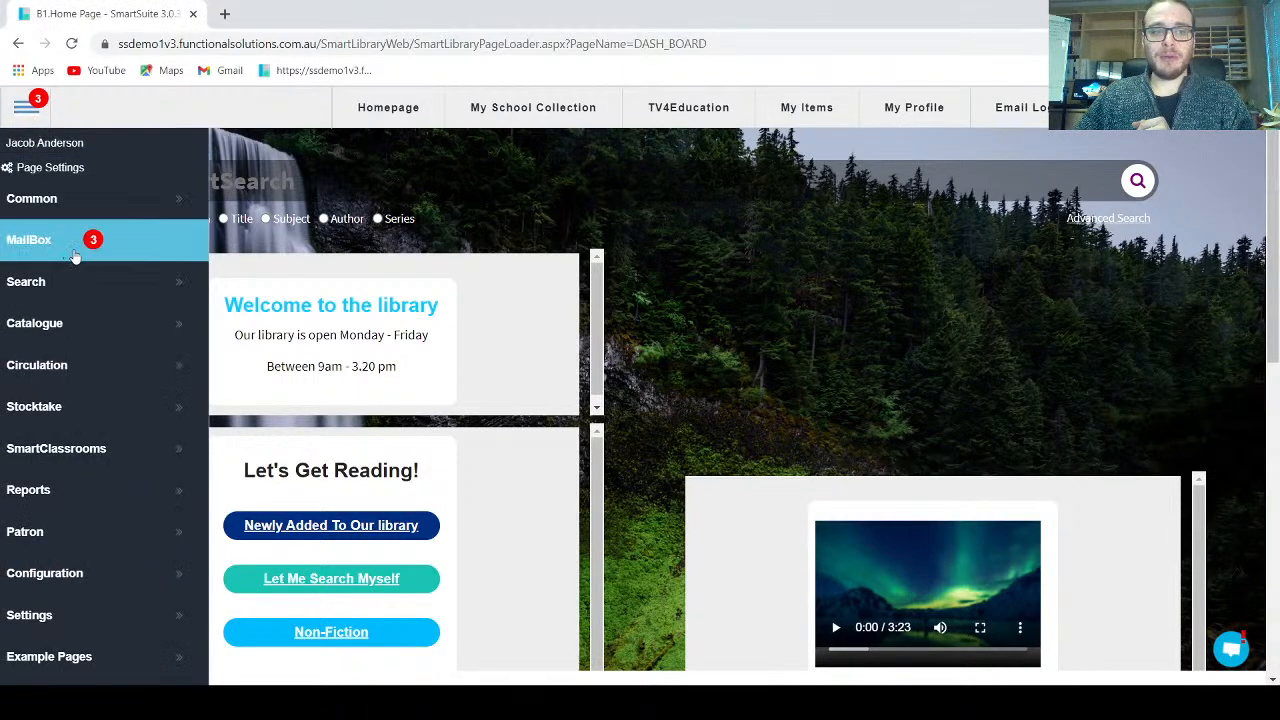
scroll(75, 250, down, 2)
mouse_move(39, 578)
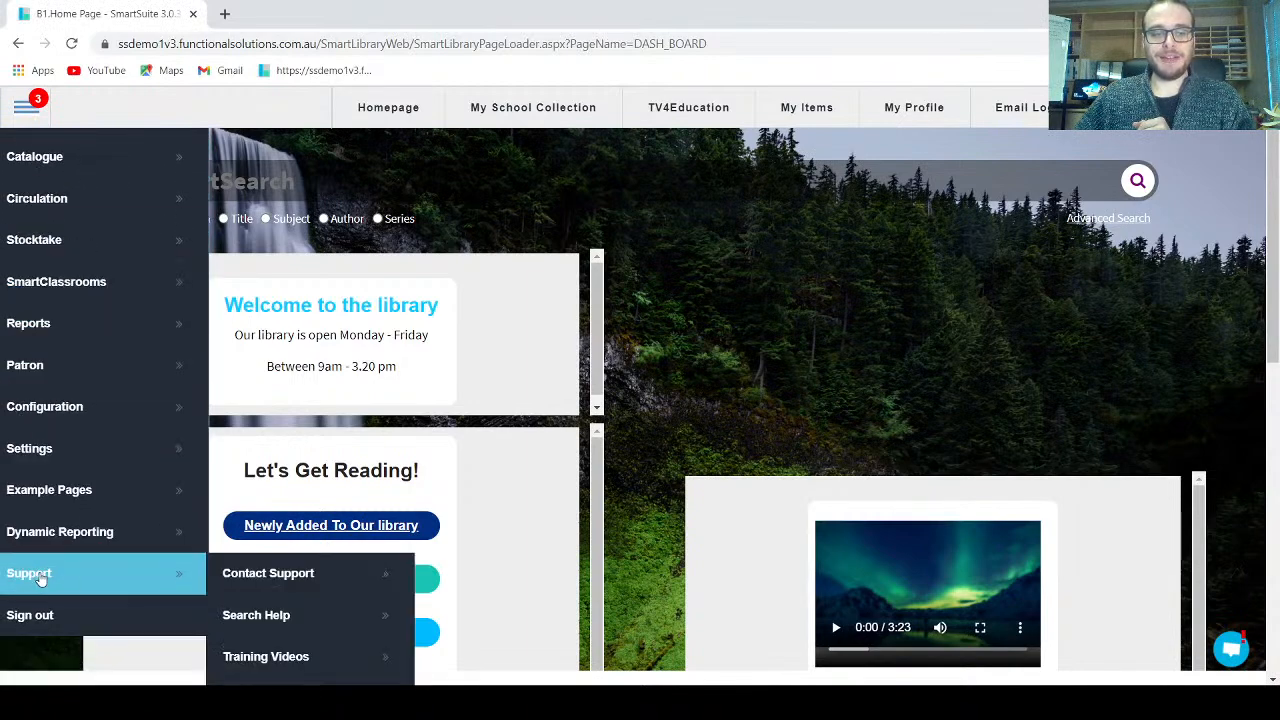
scroll(150, 570, down, 2)
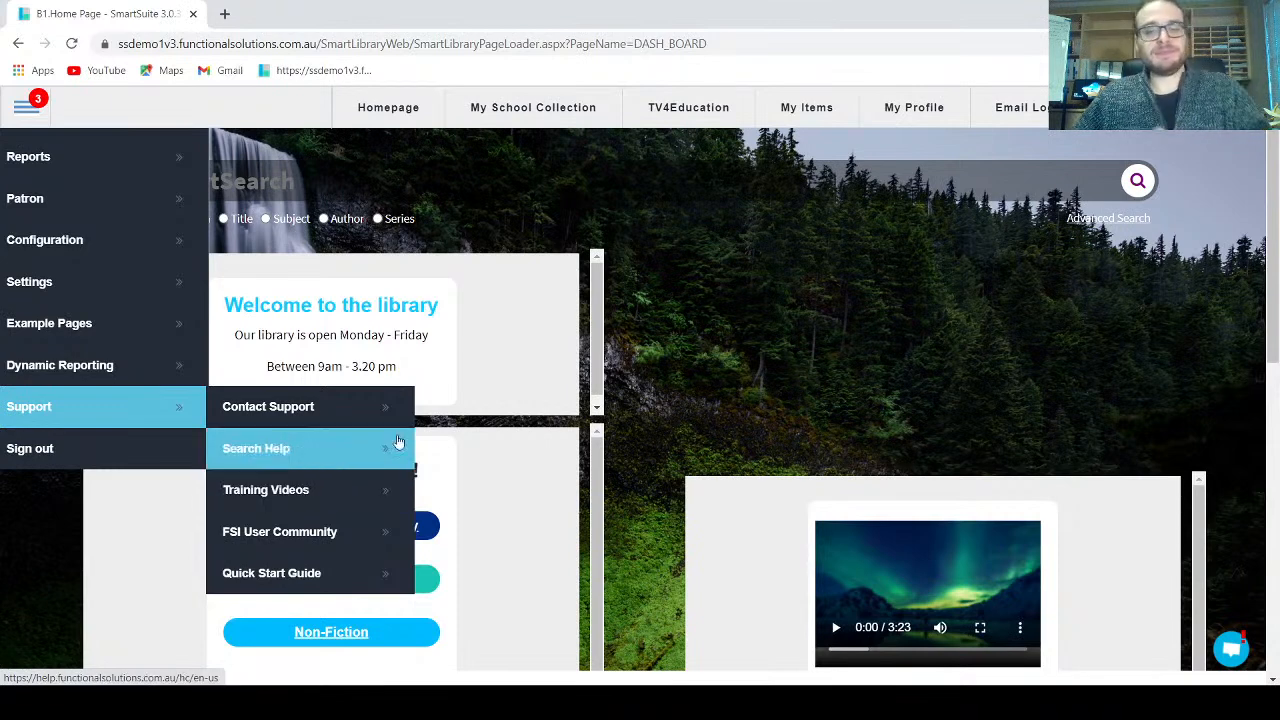
click(616, 324)
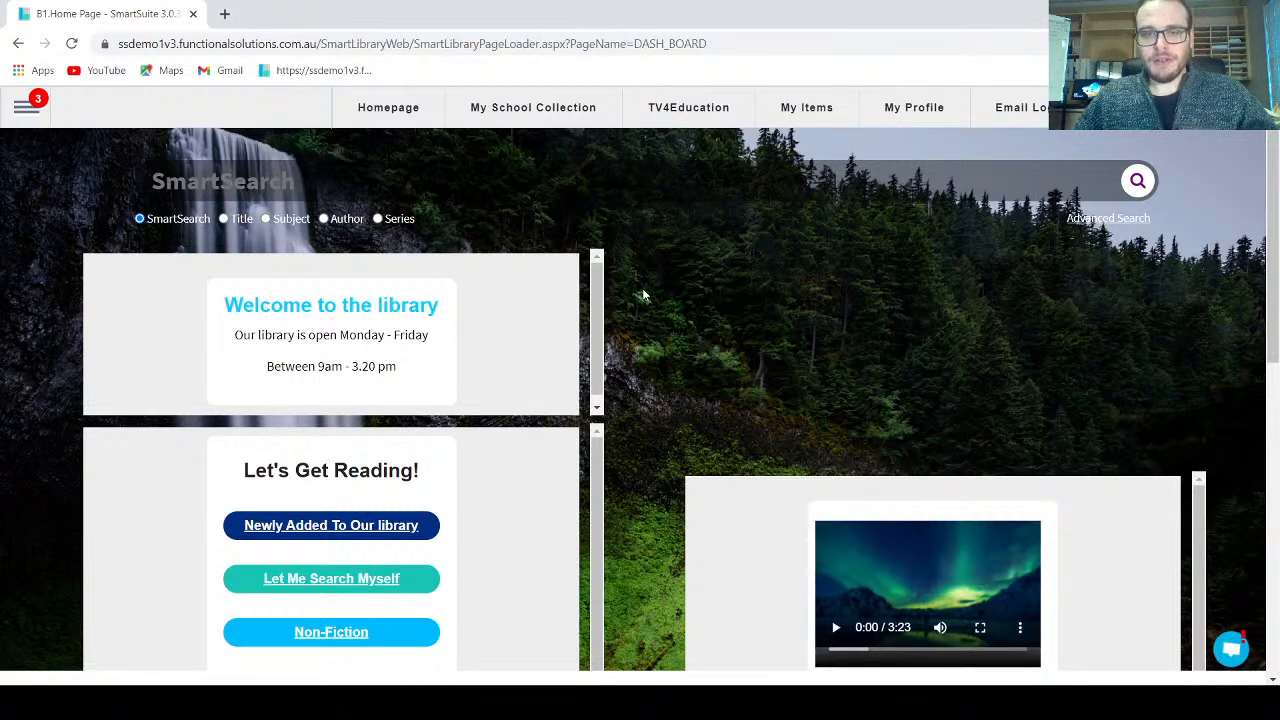
Step: Open Patron > Patron Management to show the patron's Login tab details
click(28, 108)
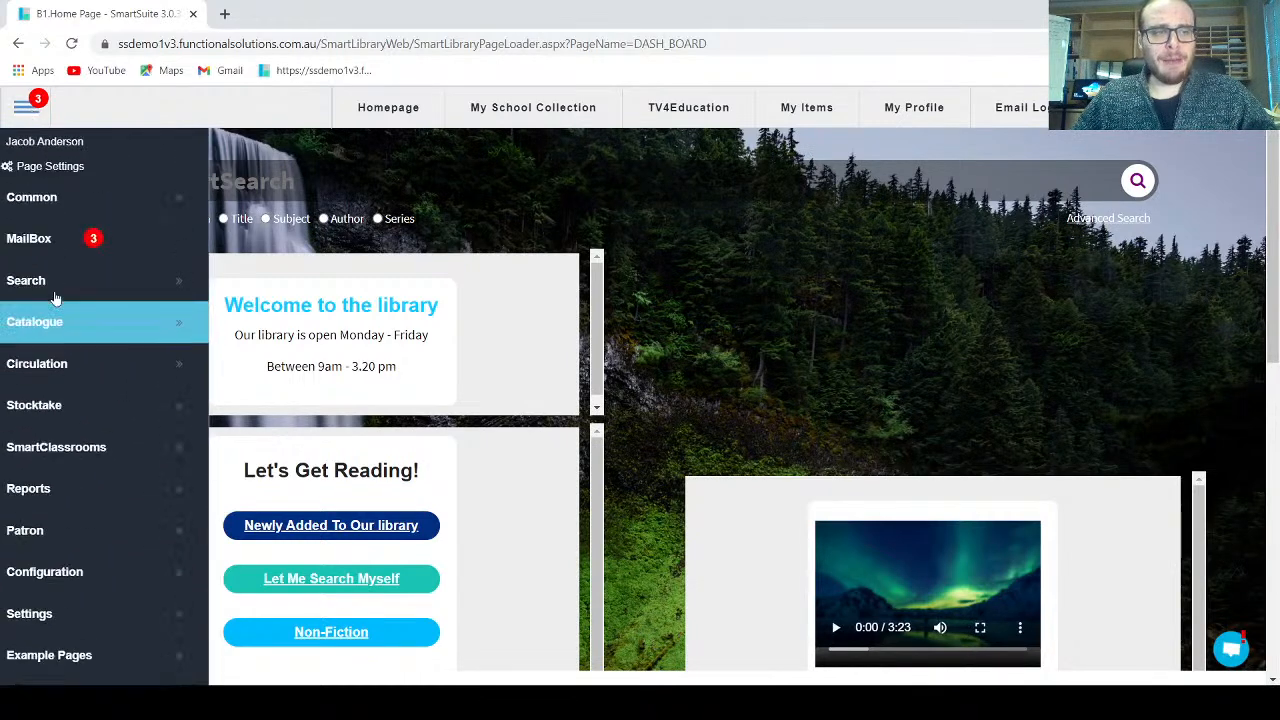
mouse_move(58, 532)
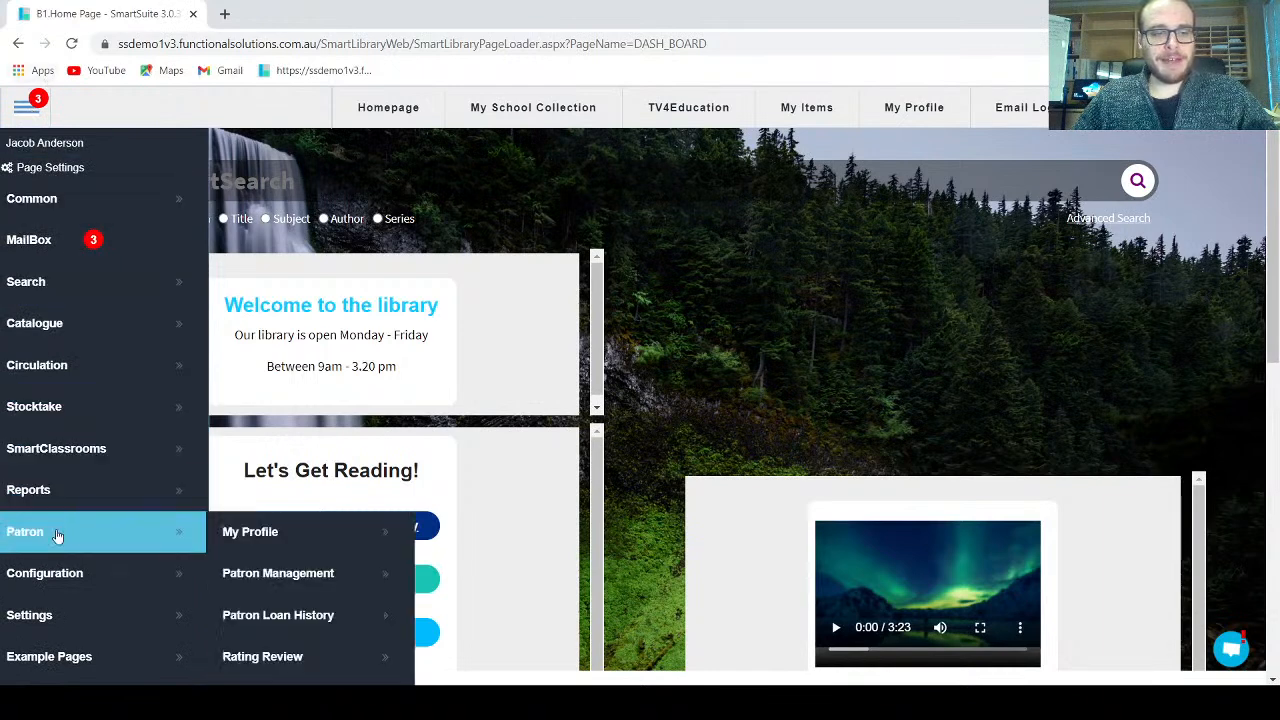
click(304, 582)
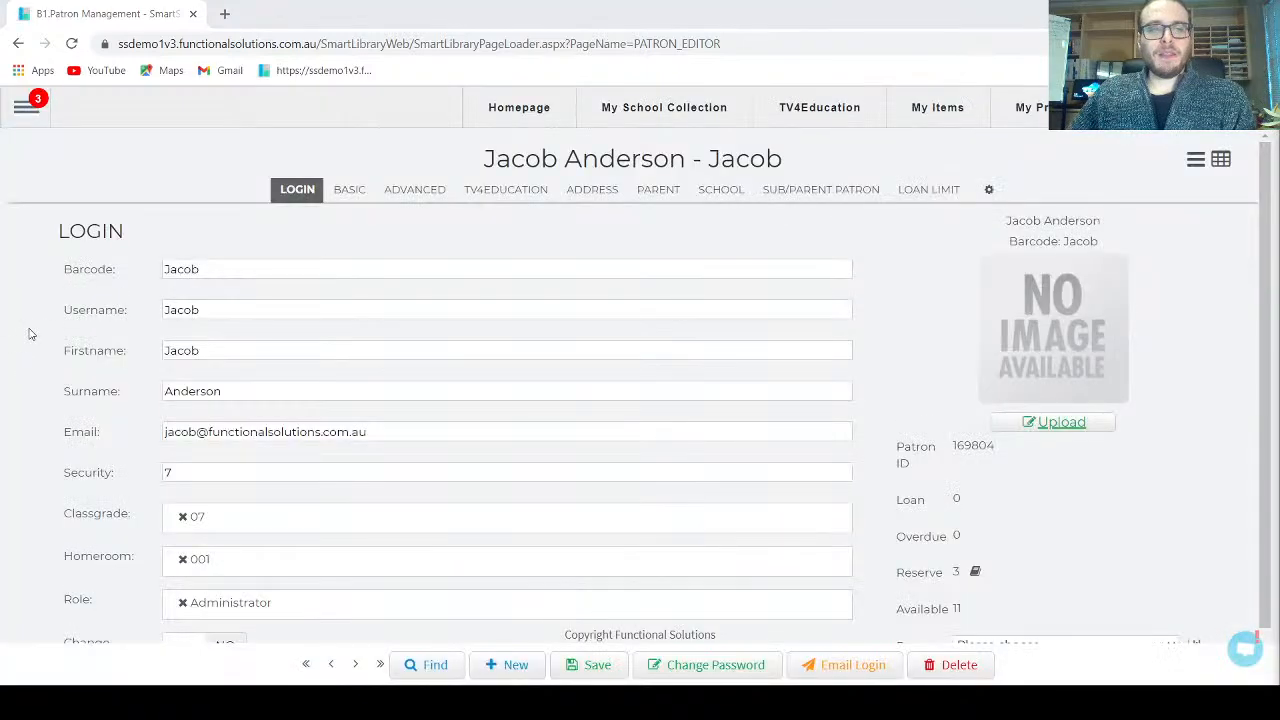
Step: Open the Role dropdown and scroll its list: Administrator, Cataloguer, Circulation Desk, Librarian, Patron Editor
scroll(30, 334, down, 1)
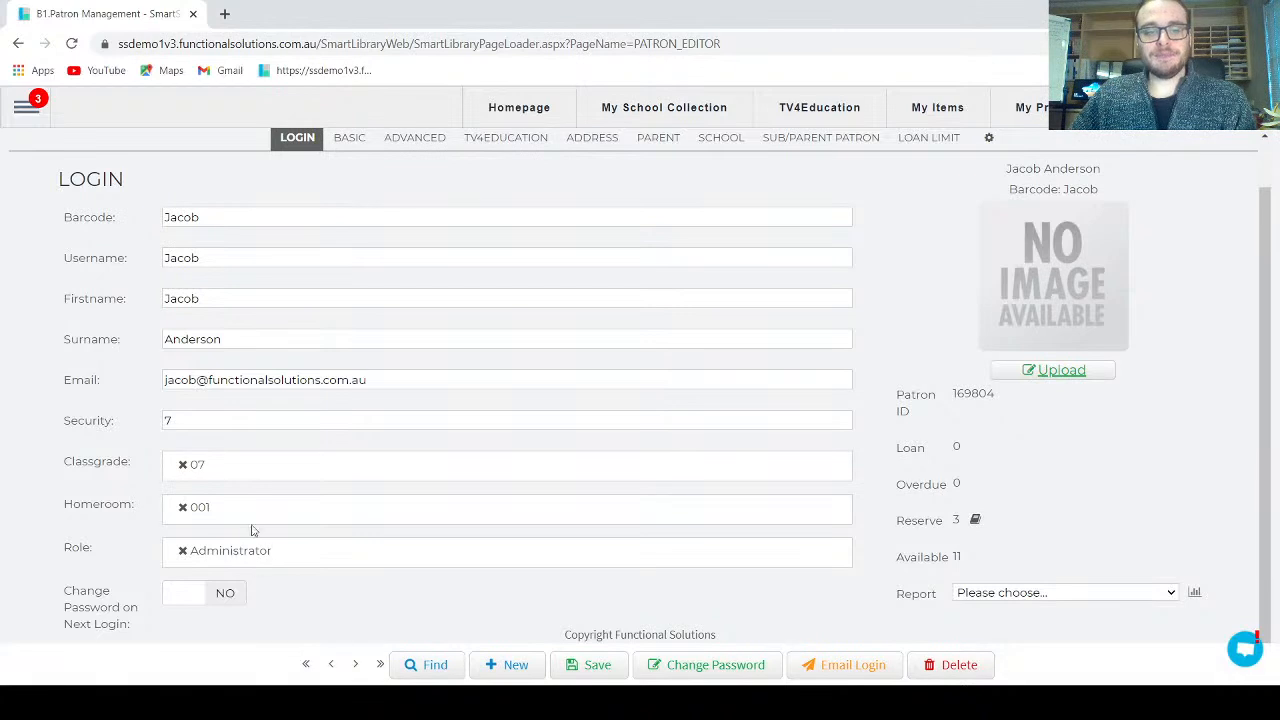
click(250, 560)
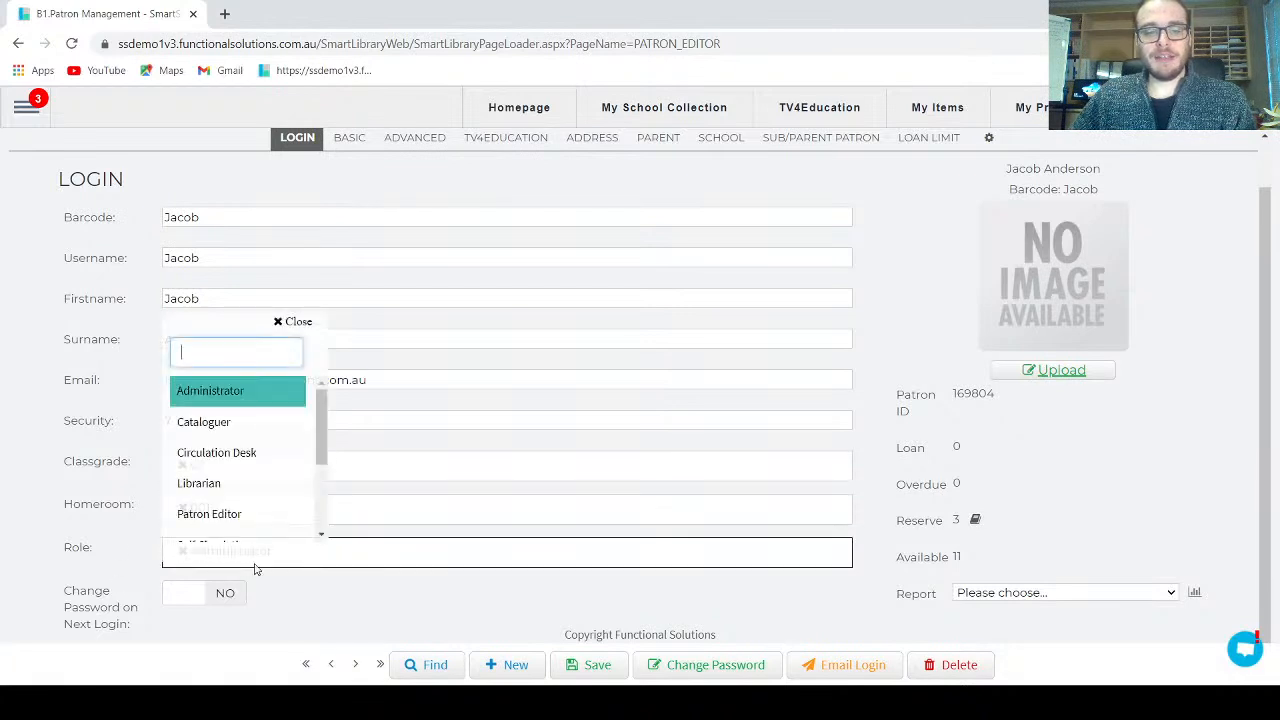
scroll(322, 432, down, 2)
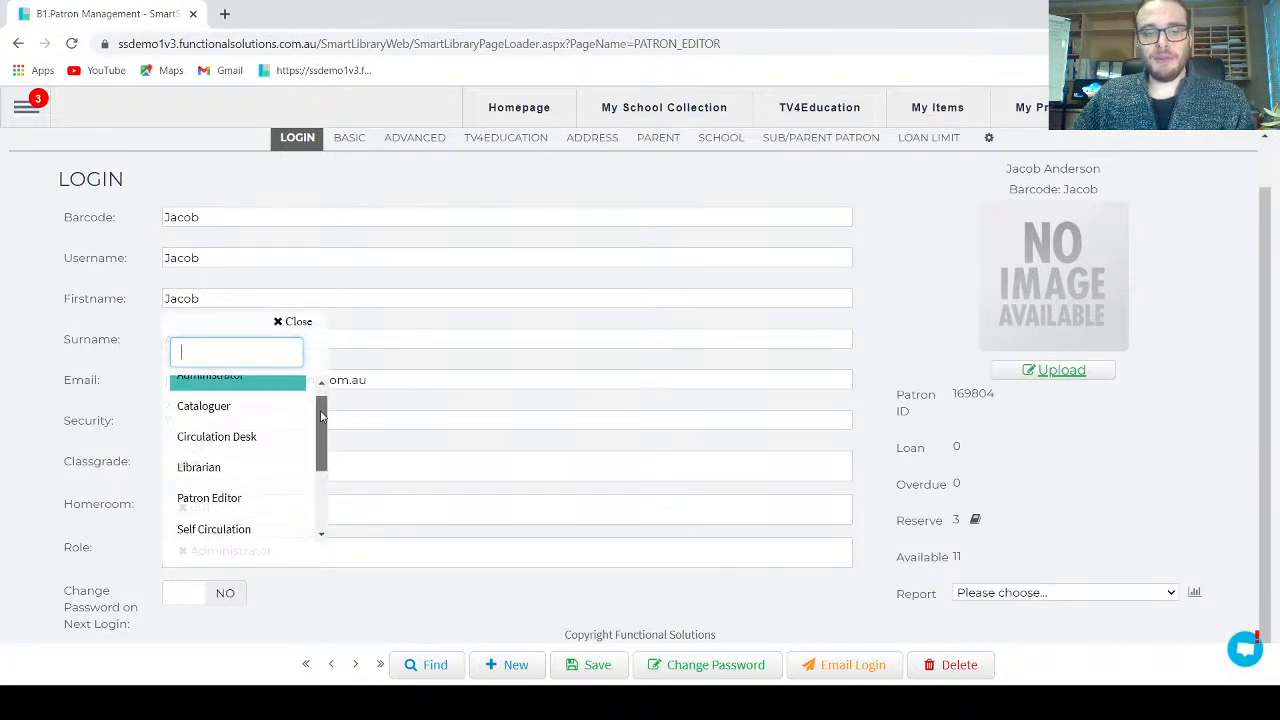
drag(323, 440, 325, 399)
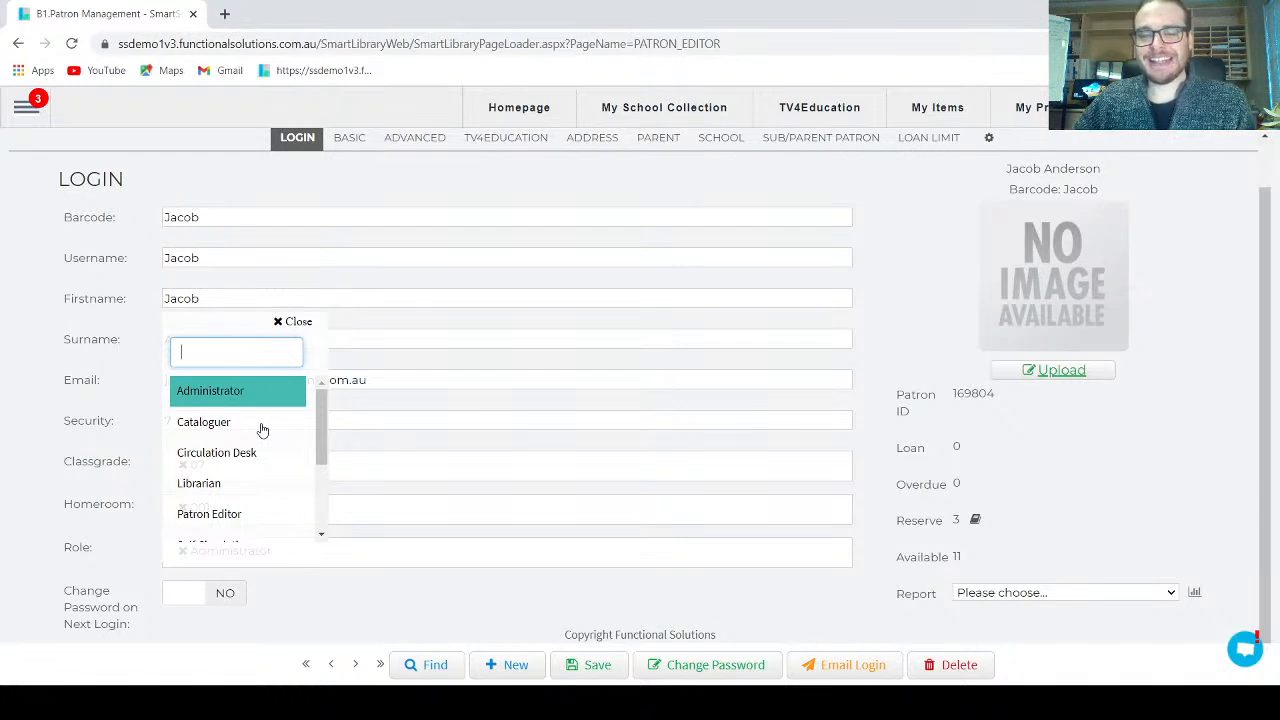
Step: Browse the side menu's Catalogue and Circulation sections, then close the menu
click(30, 110)
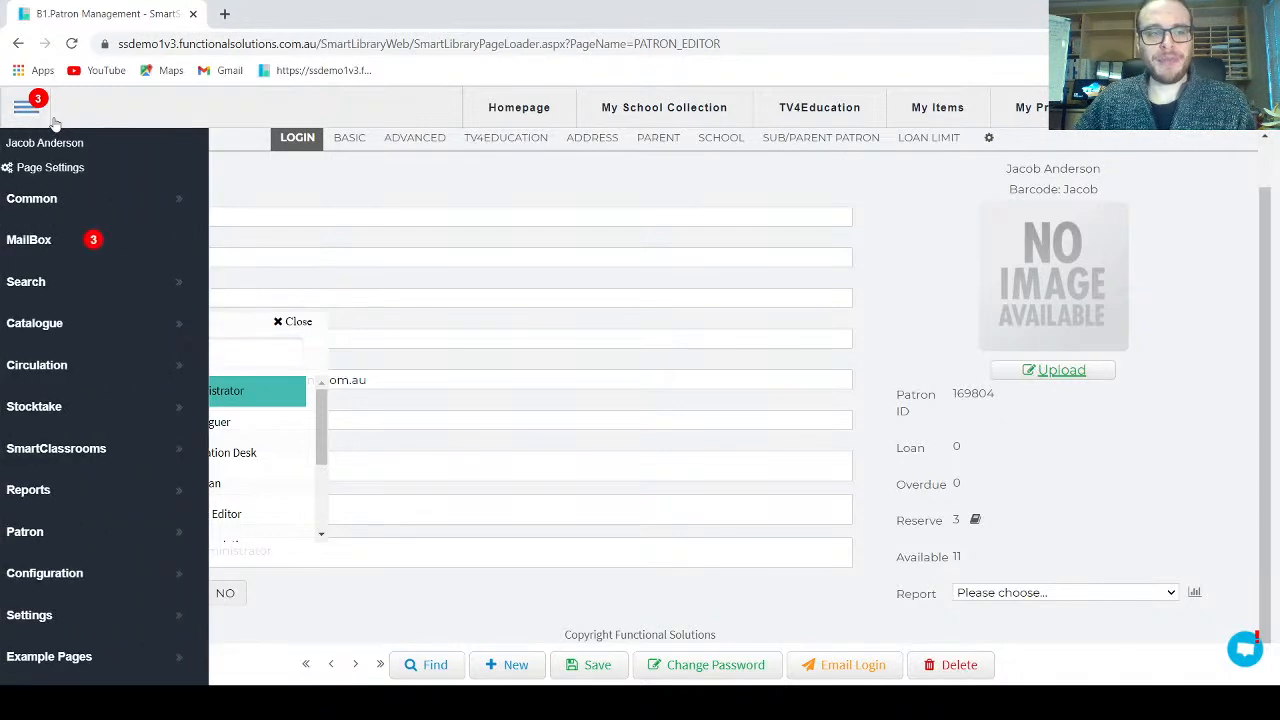
click(114, 325)
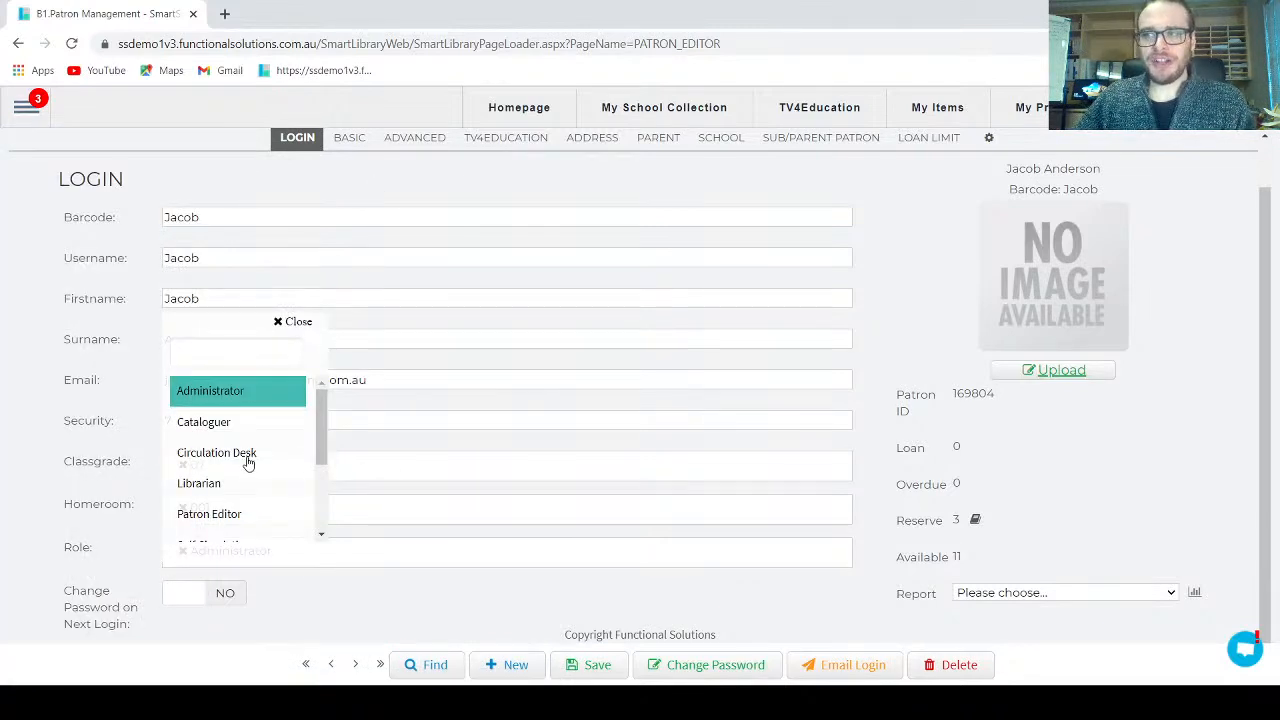
mouse_move(34, 124)
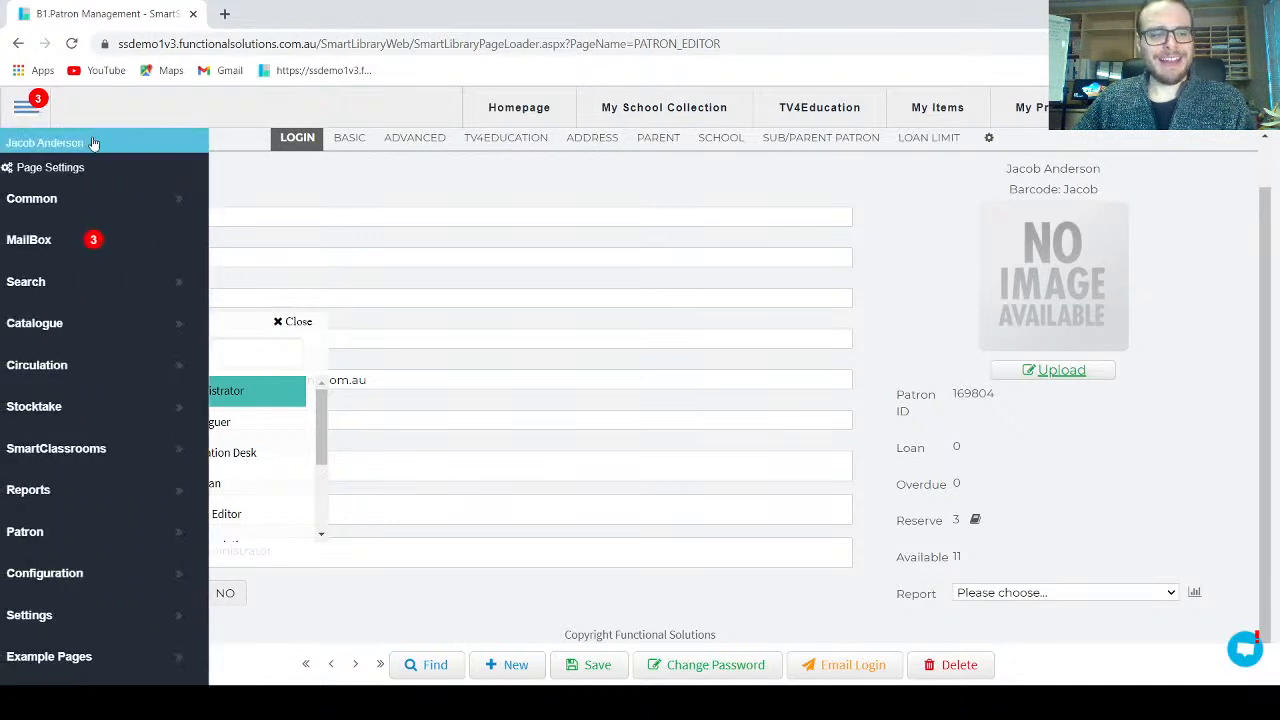
mouse_move(133, 370)
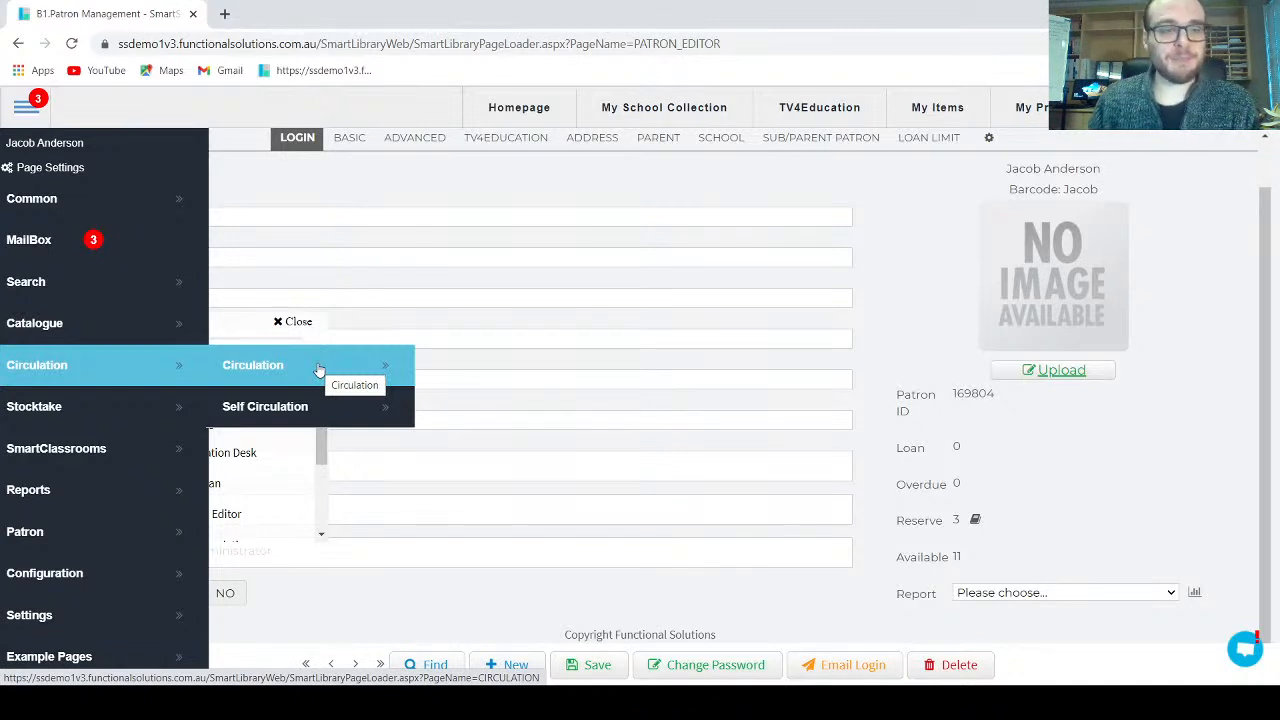
click(570, 366)
Step: Recheck the Role list and the menu's Patron section, returning to the Login tab with Administrator kept
click(285, 568)
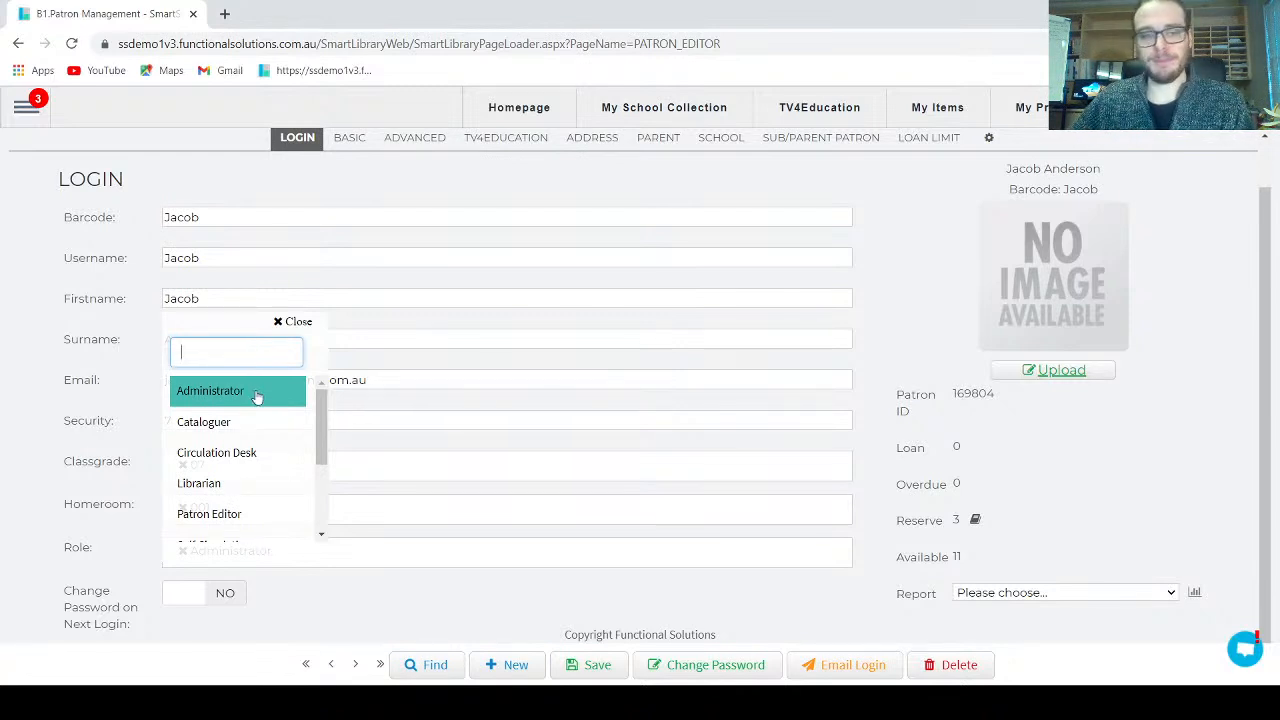
scroll(243, 430, down, 1)
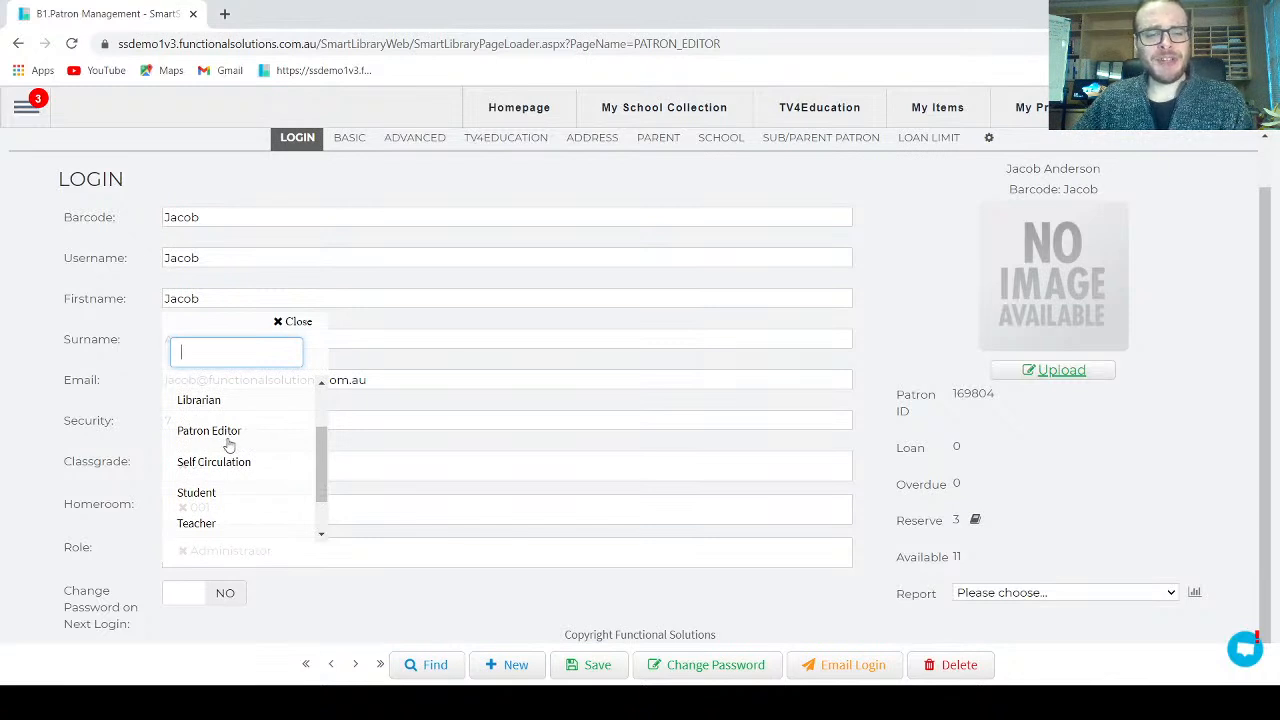
click(44, 122)
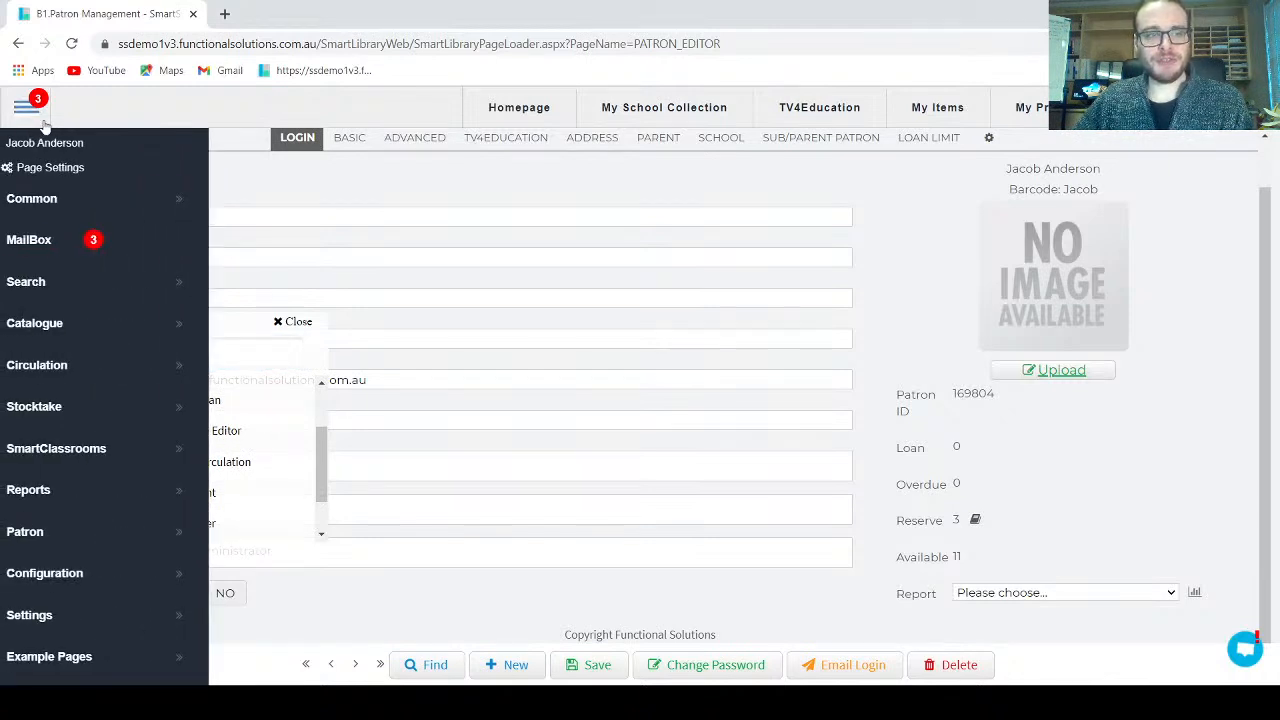
click(78, 521)
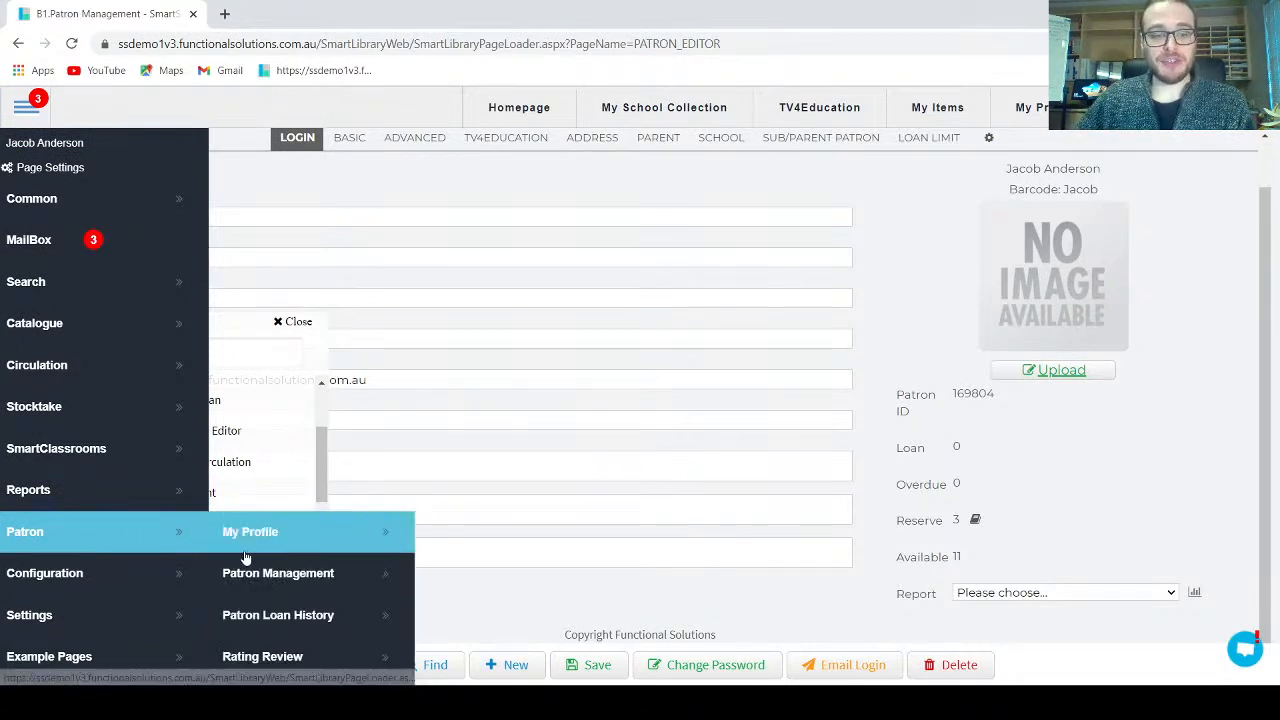
click(508, 602)
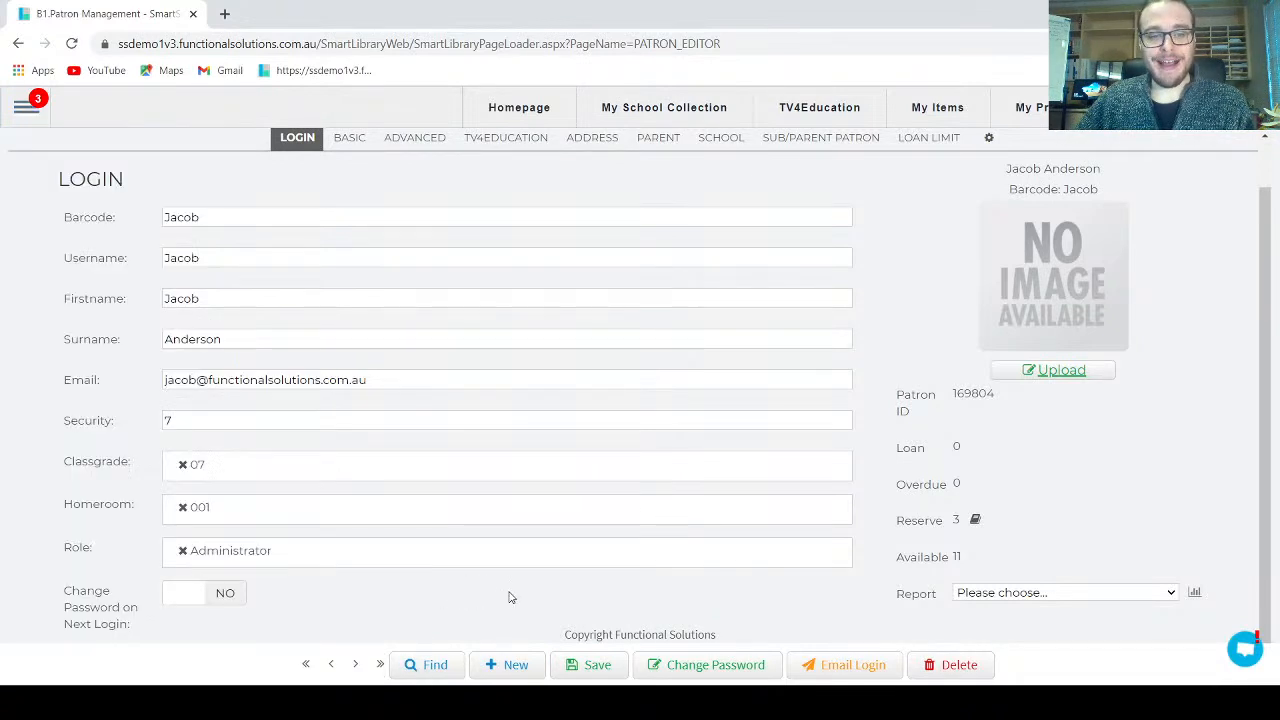
click(280, 548)
scroll(227, 441, down, 3)
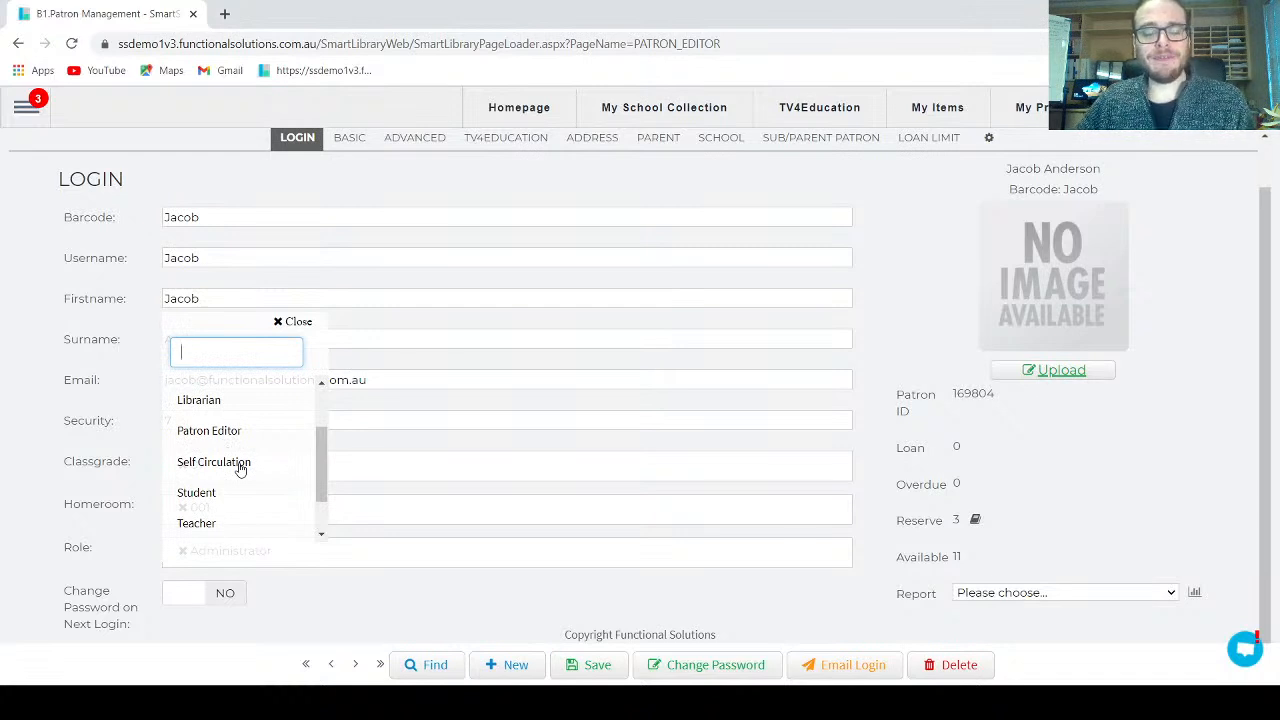
click(26, 106)
click(145, 366)
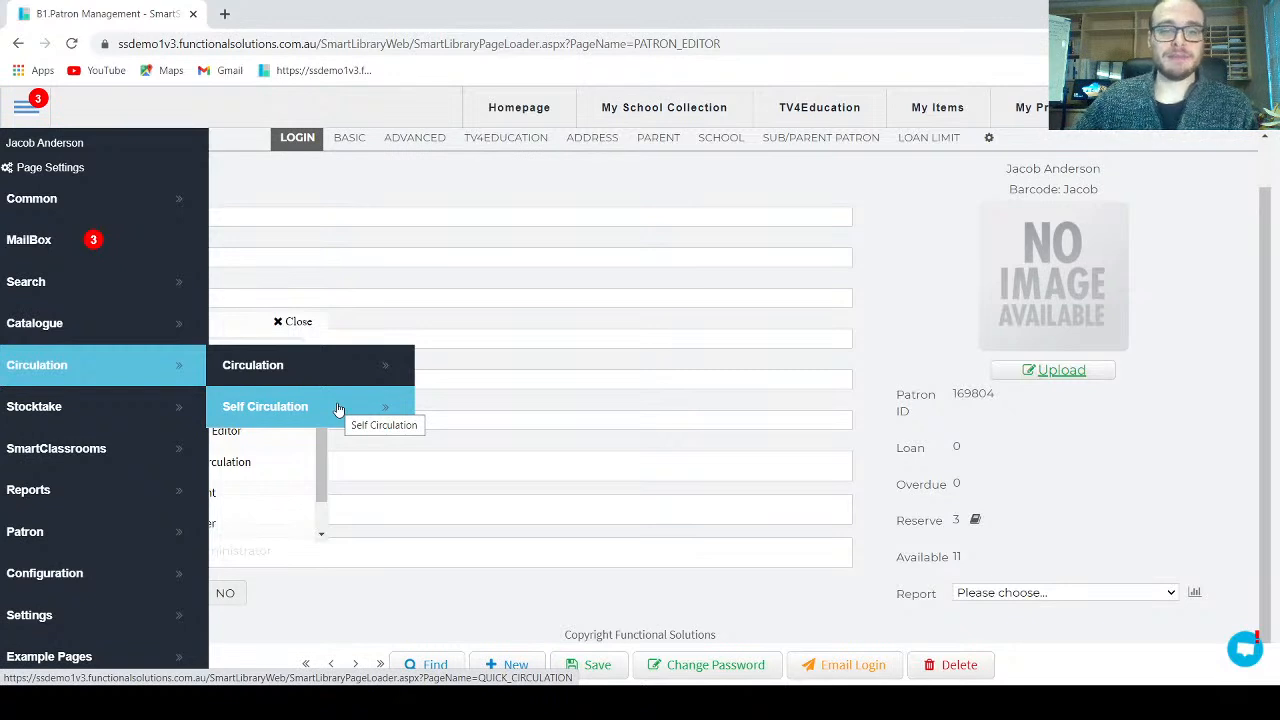
click(496, 582)
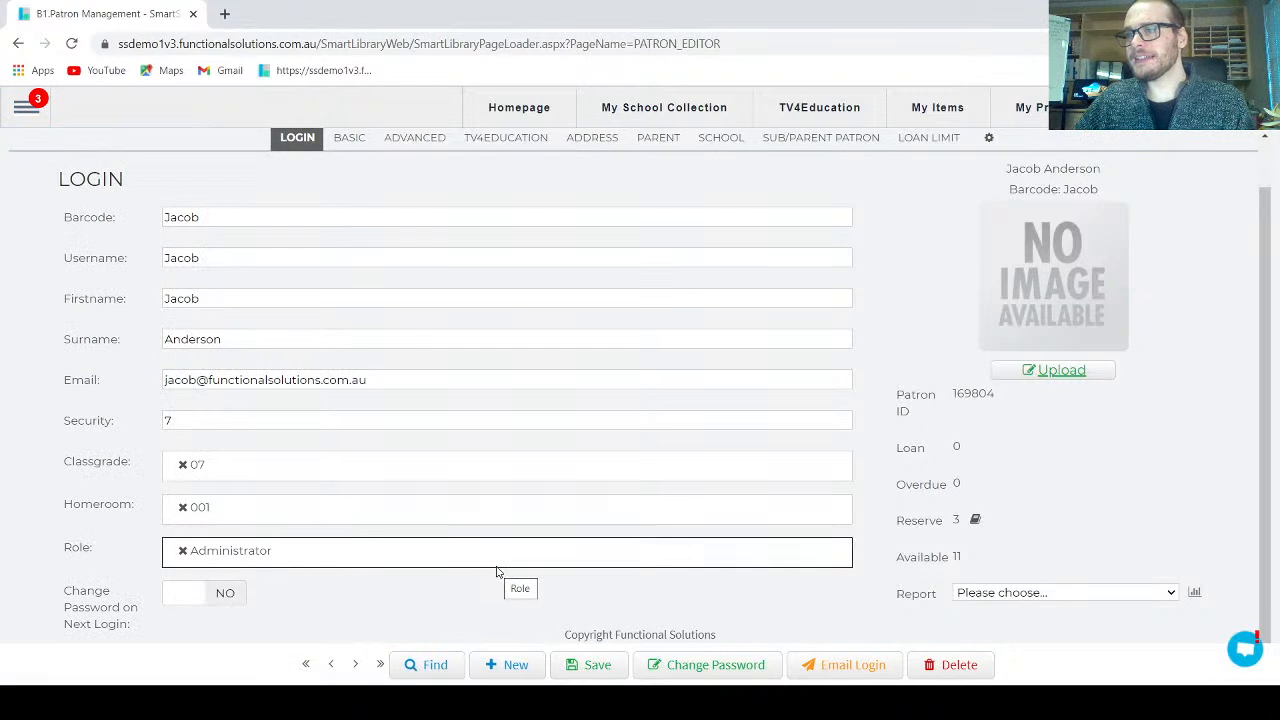
click(323, 566)
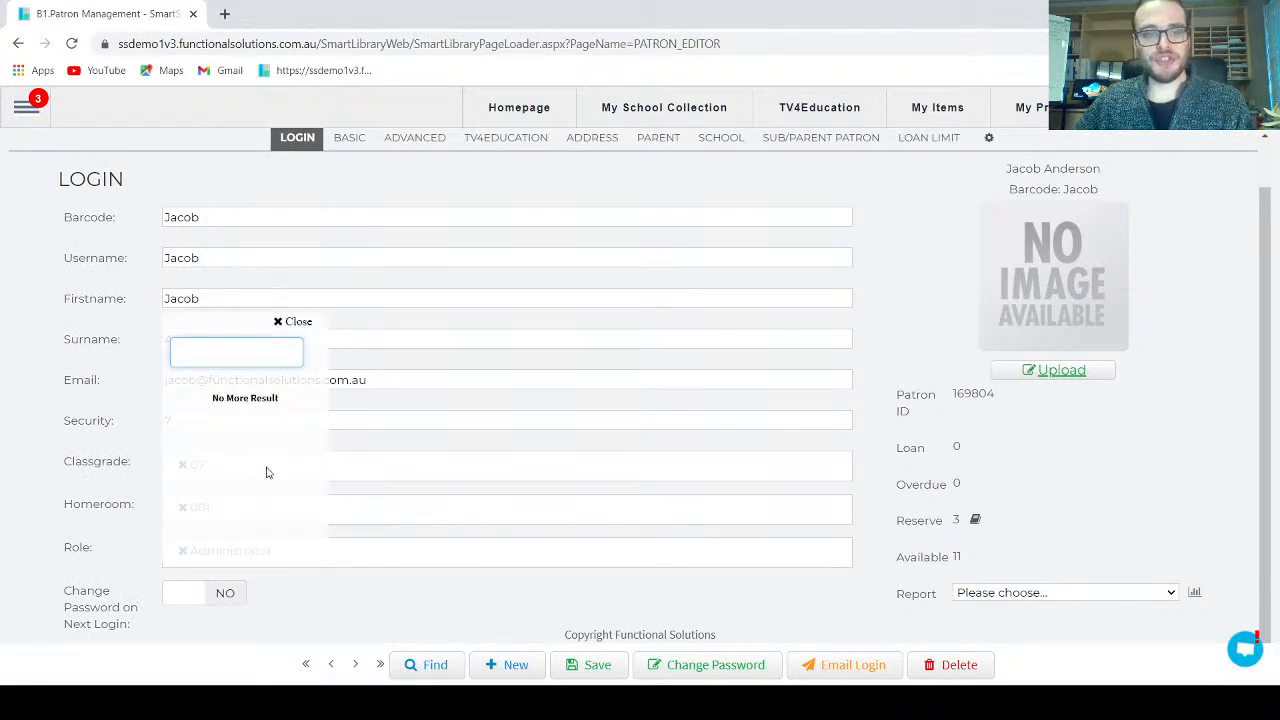
scroll(228, 450, down, 3)
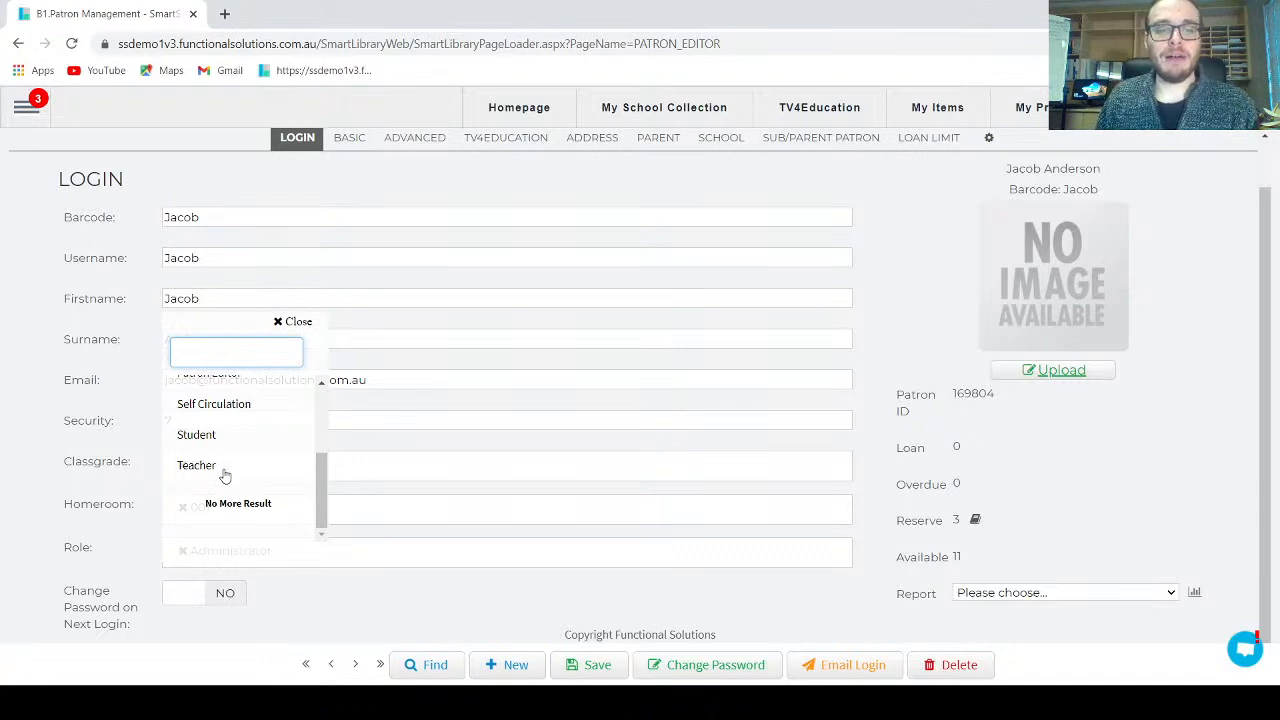
click(359, 591)
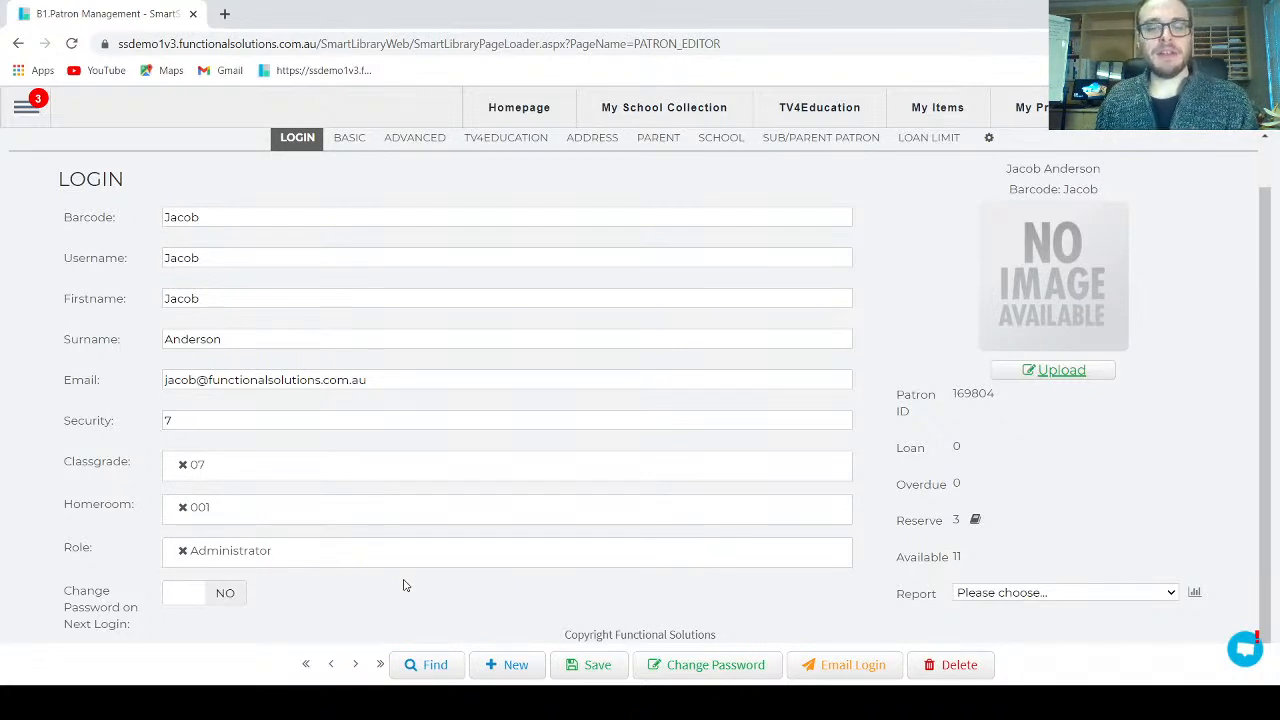
Step: Start a blank patron record and enter the new teacher's barcode and username
click(512, 666)
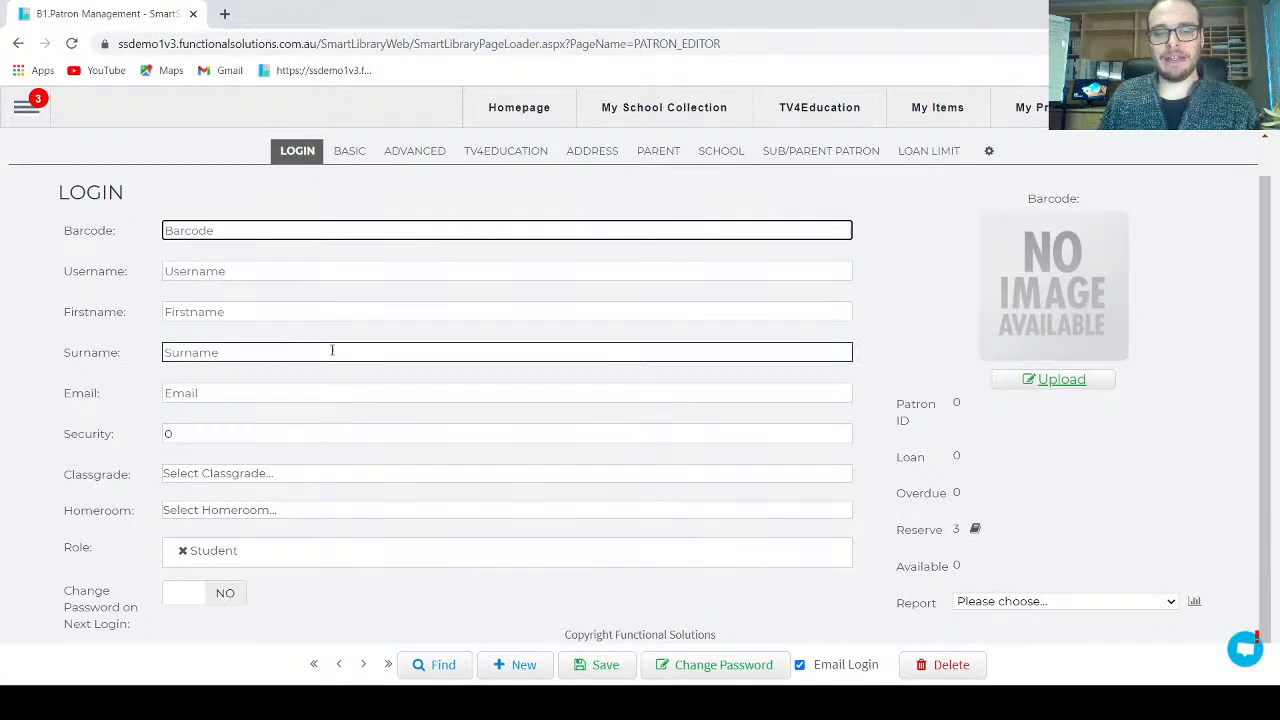
click(305, 228)
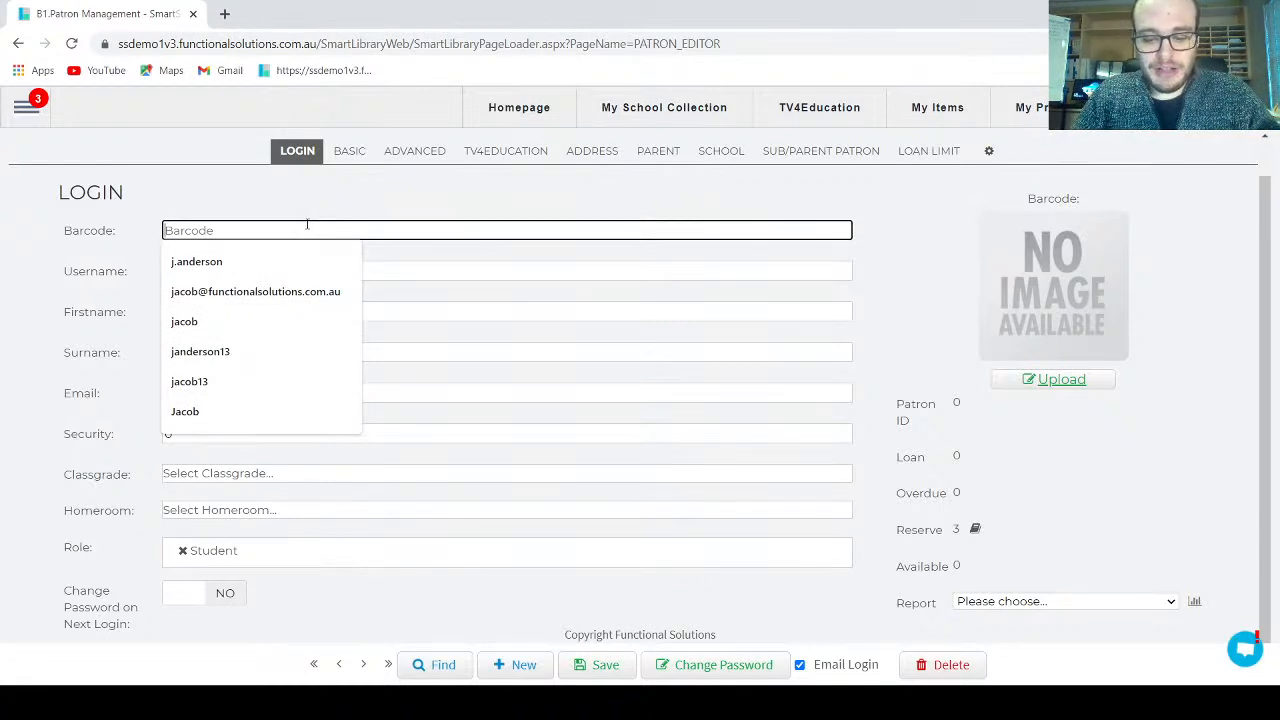
key(Tab)
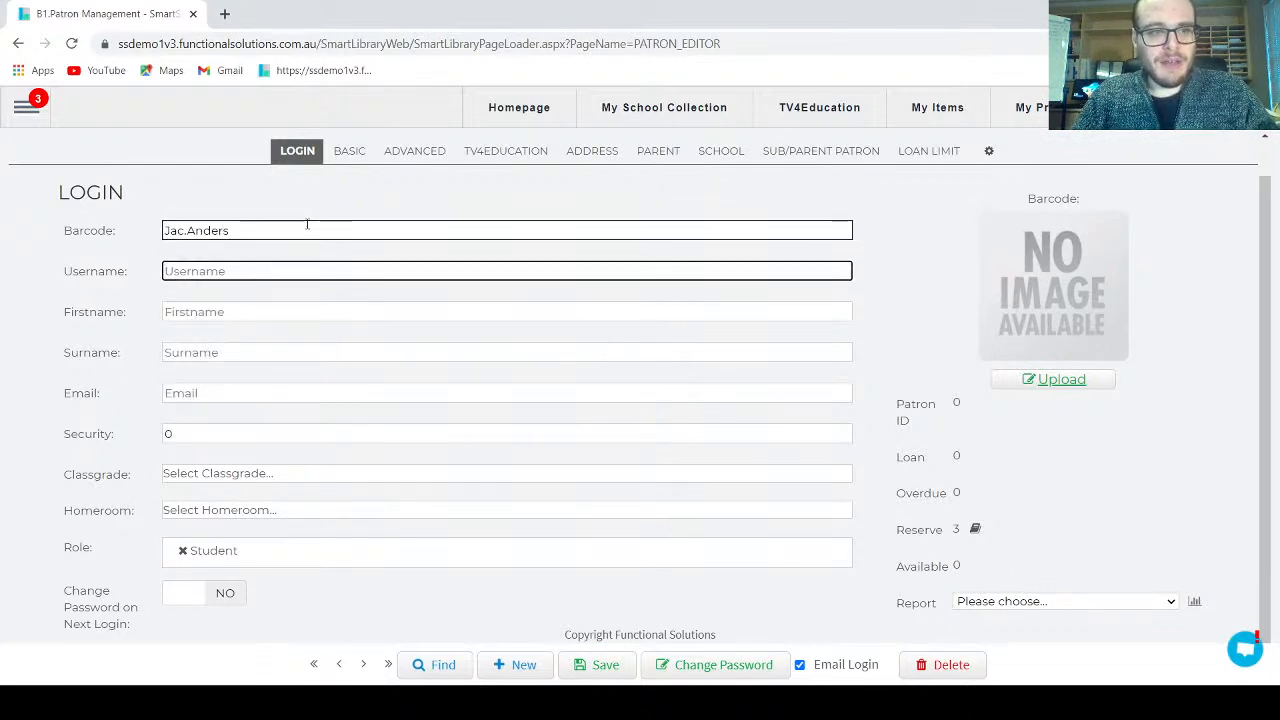
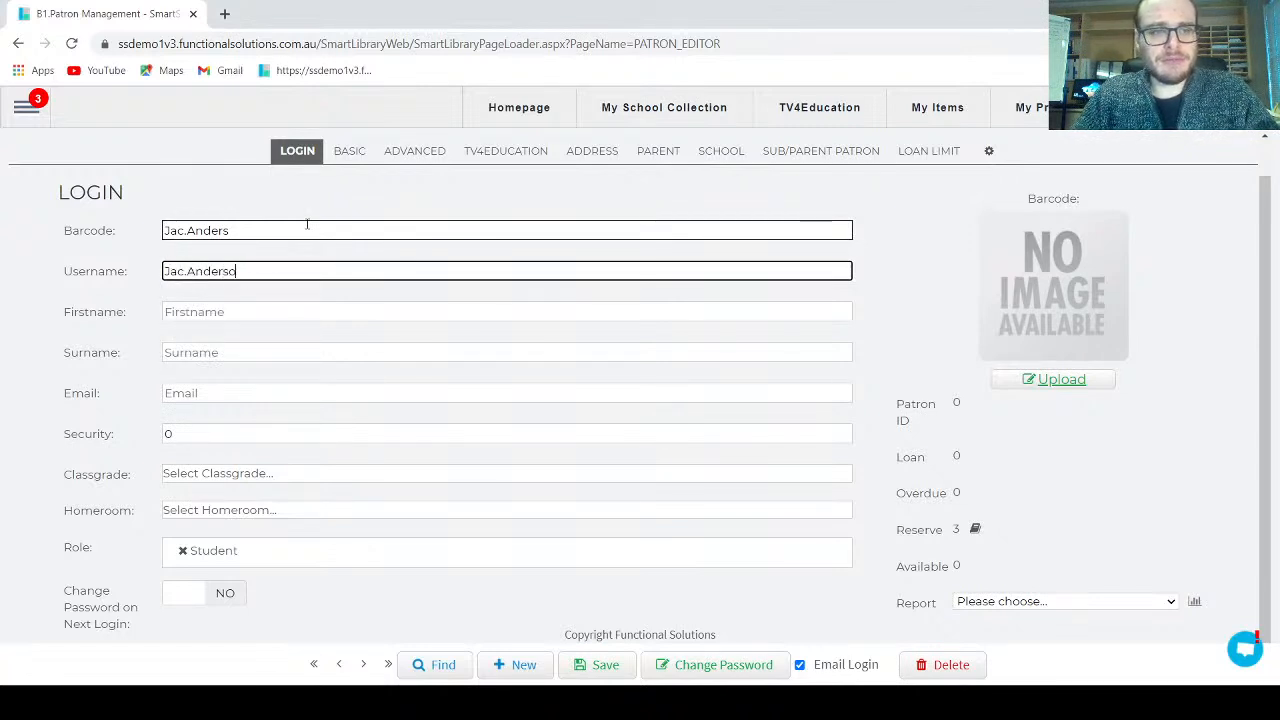
Step: Fill in the new teacher's first name, surname and email address
click(286, 310)
key(Tab)
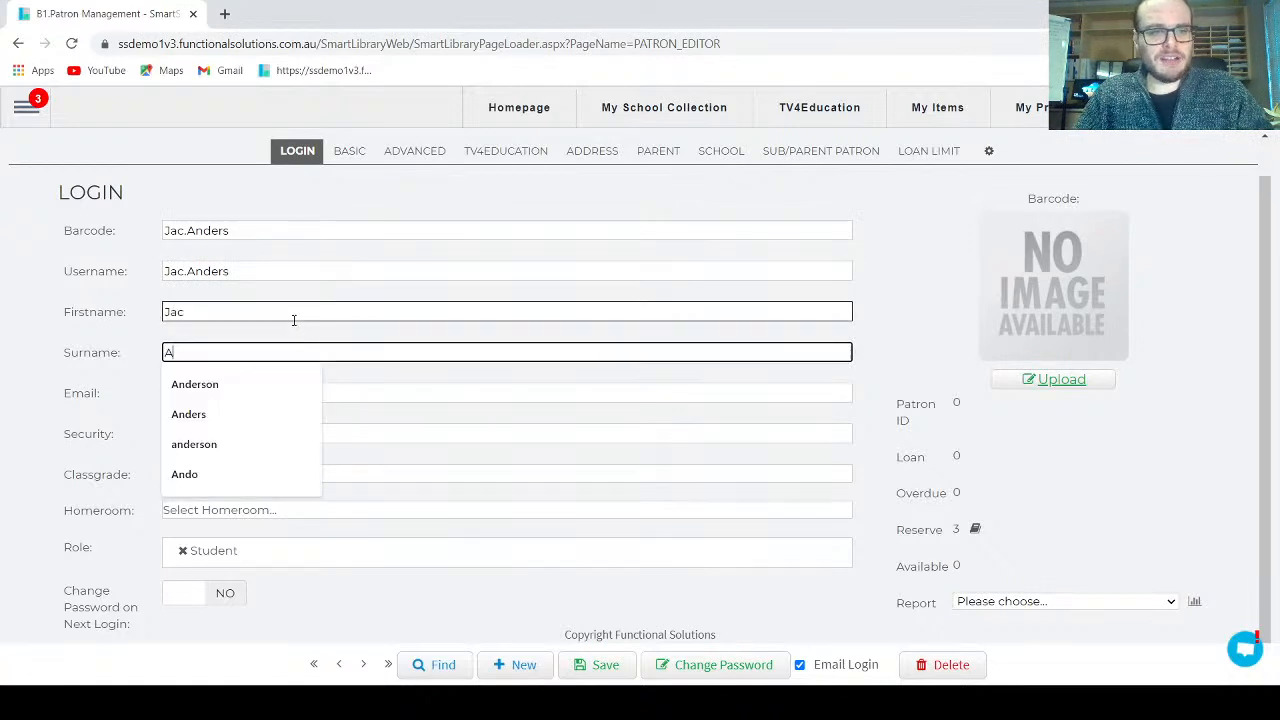
key(Tab)
text(ja)
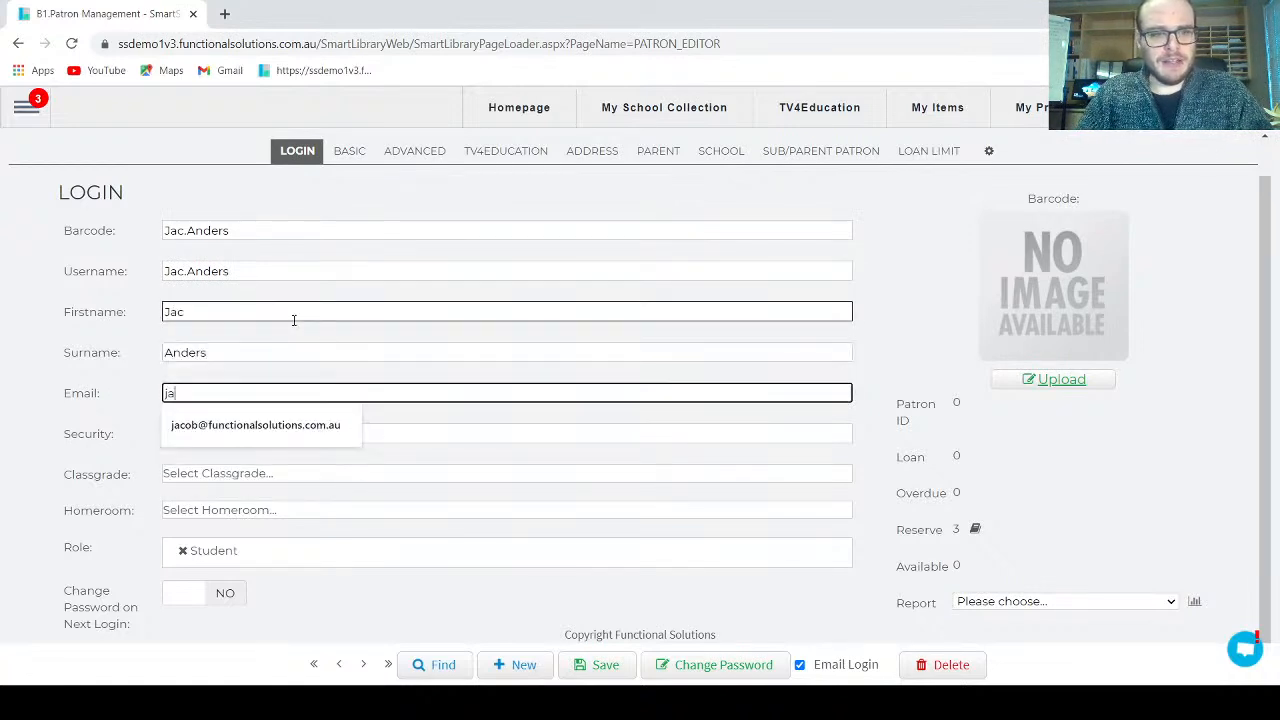
key(BackSpace)
key(BackSpace)
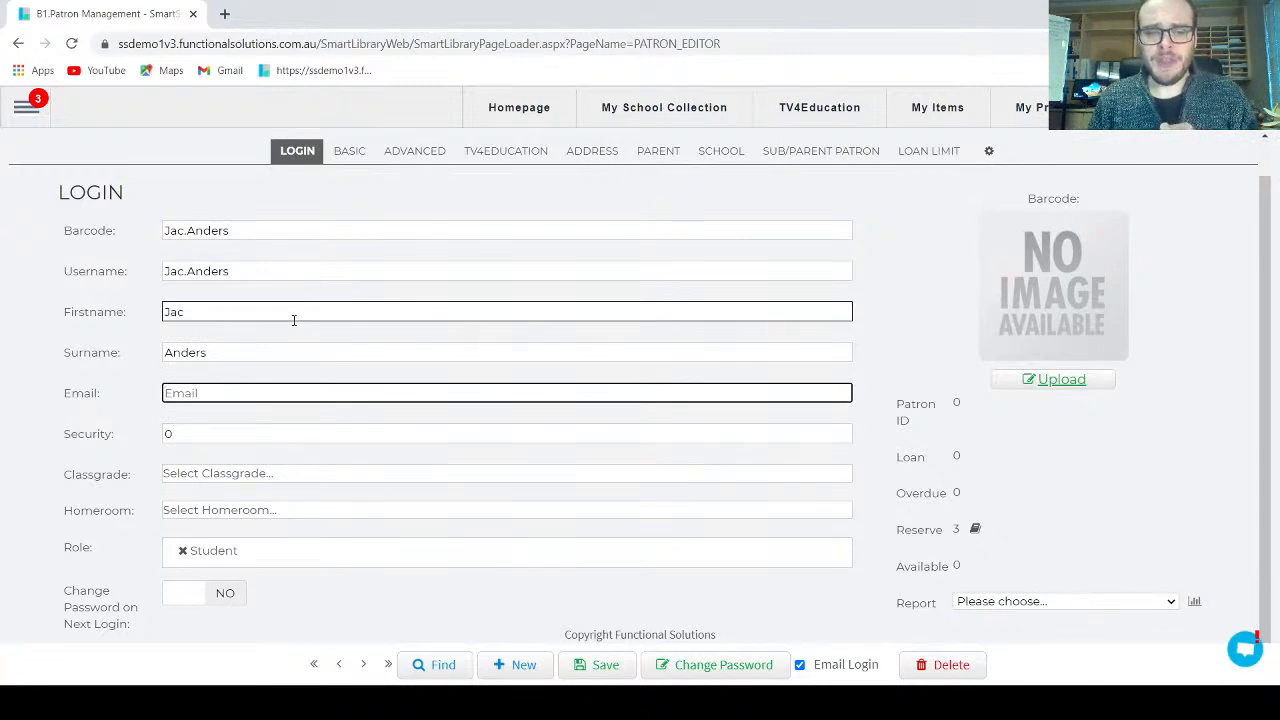
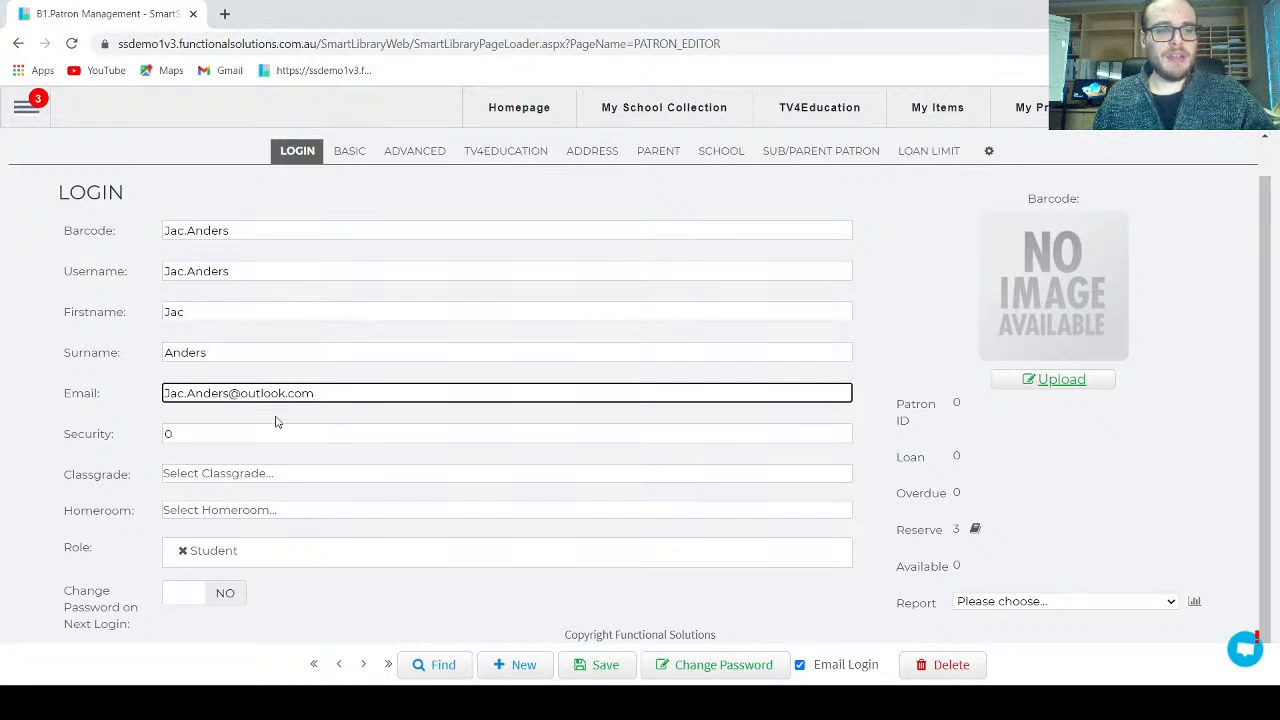
click(201, 437)
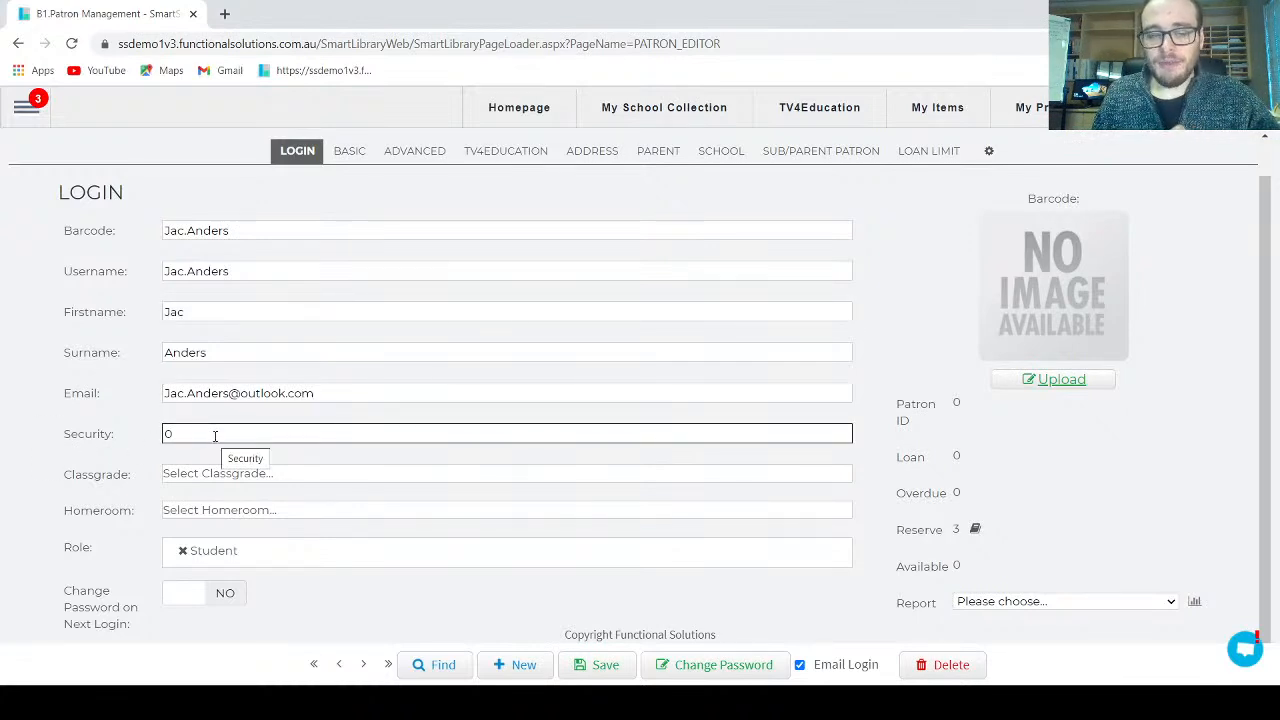
Step: Set both Classgrade and Homeroom to Staff
key(Tab)
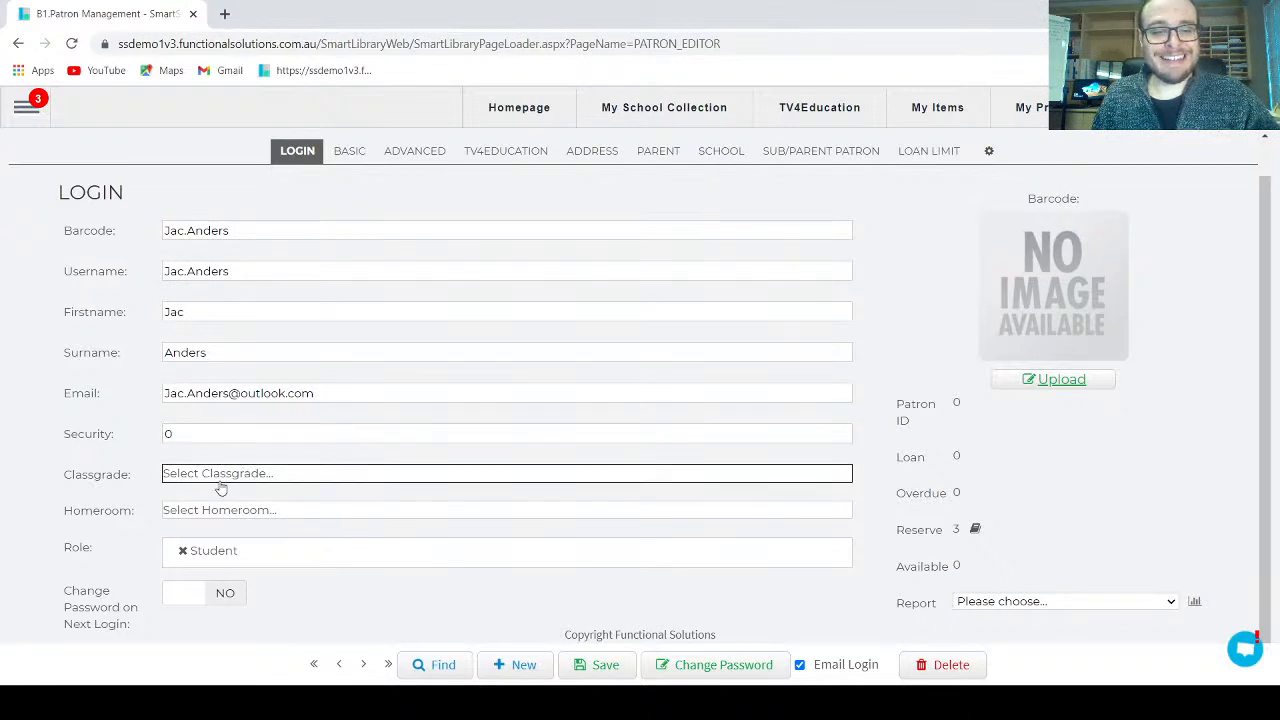
click(220, 481)
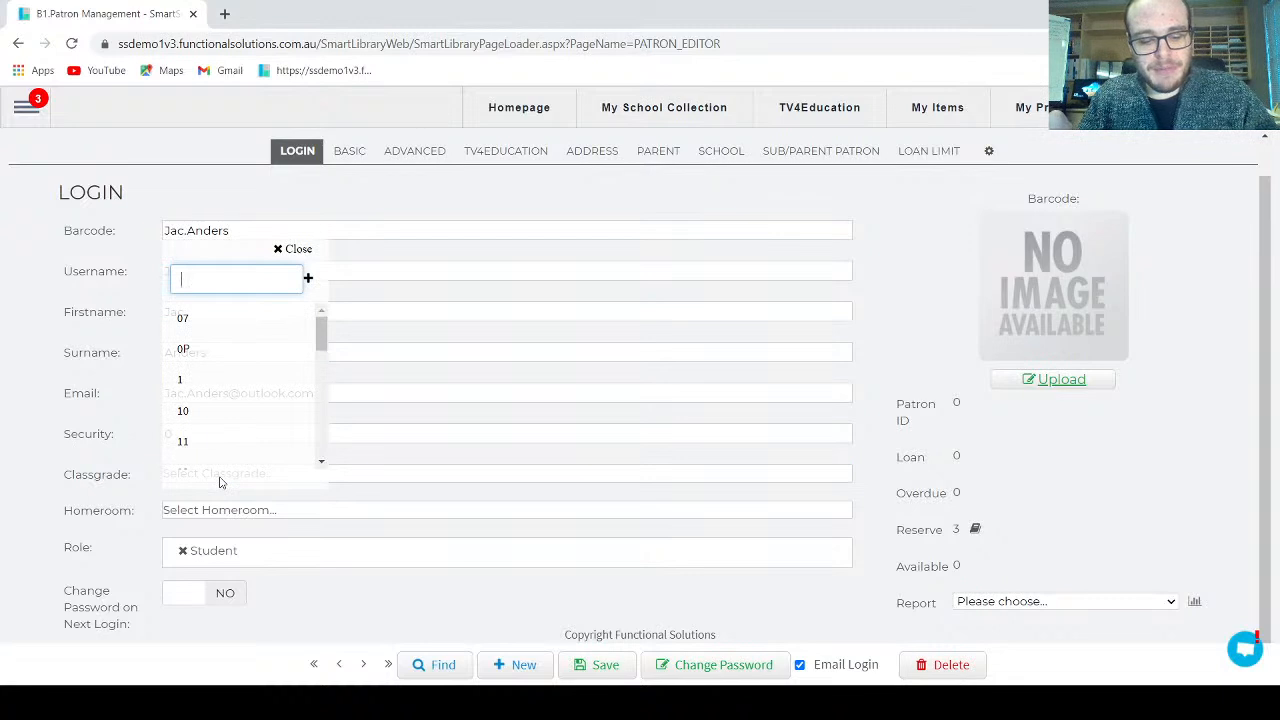
text(staff)
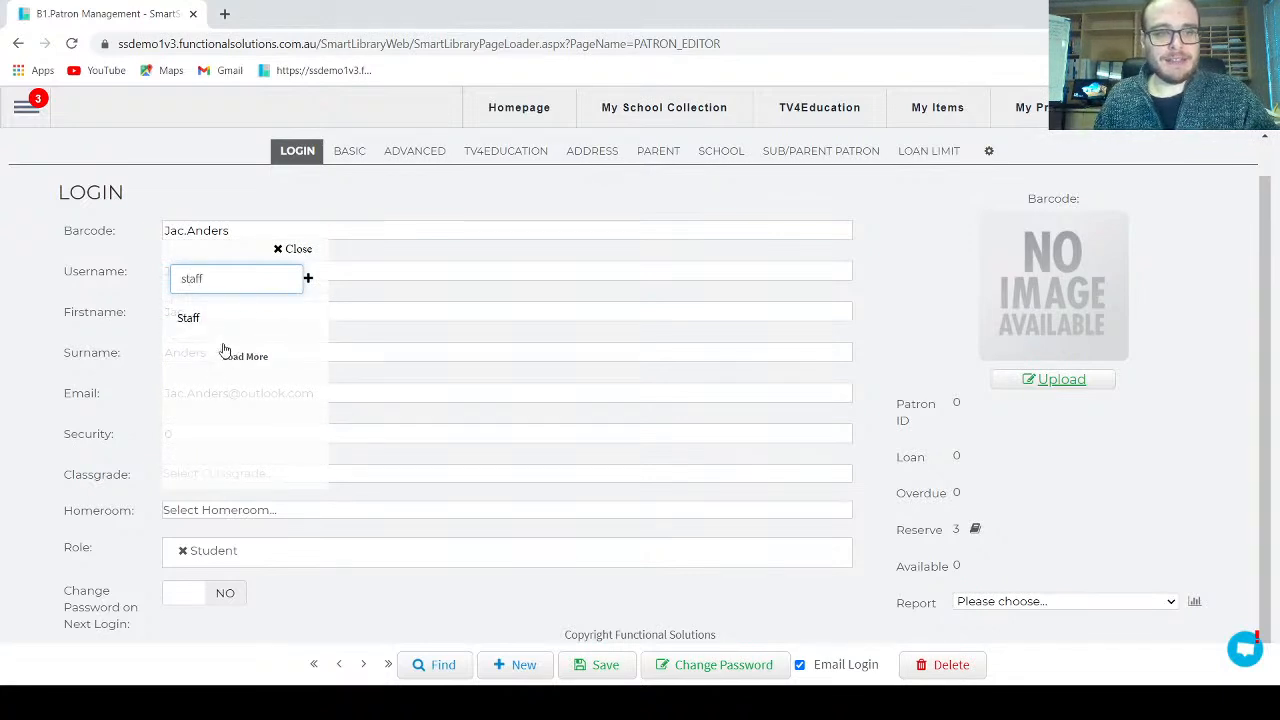
click(203, 320)
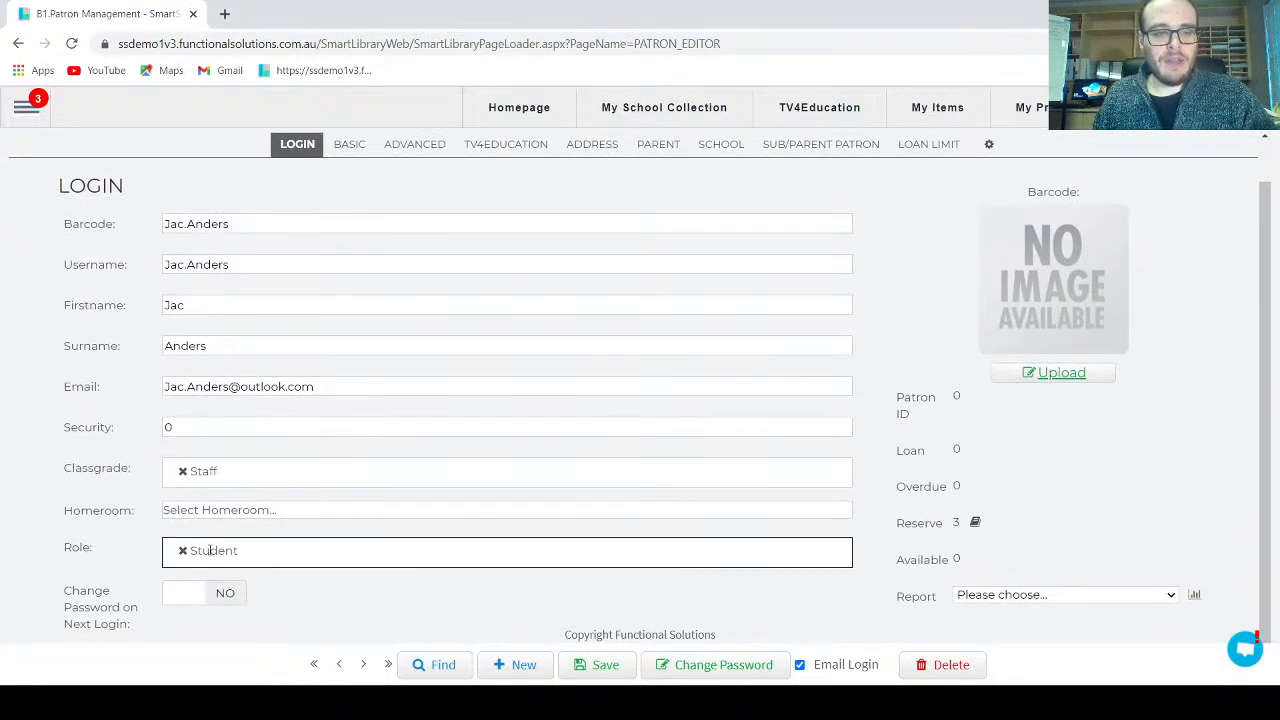
click(206, 512)
text(Staff)
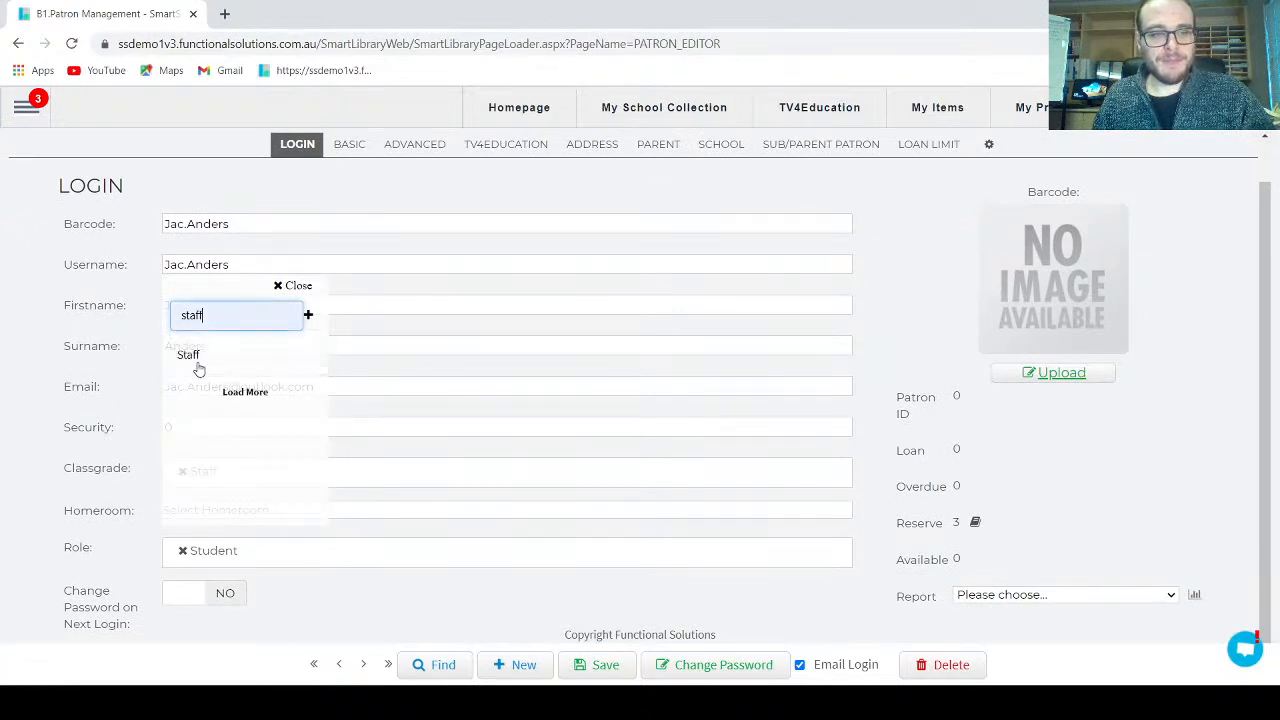
click(194, 366)
Step: Replace the Student role with Teacher
click(183, 550)
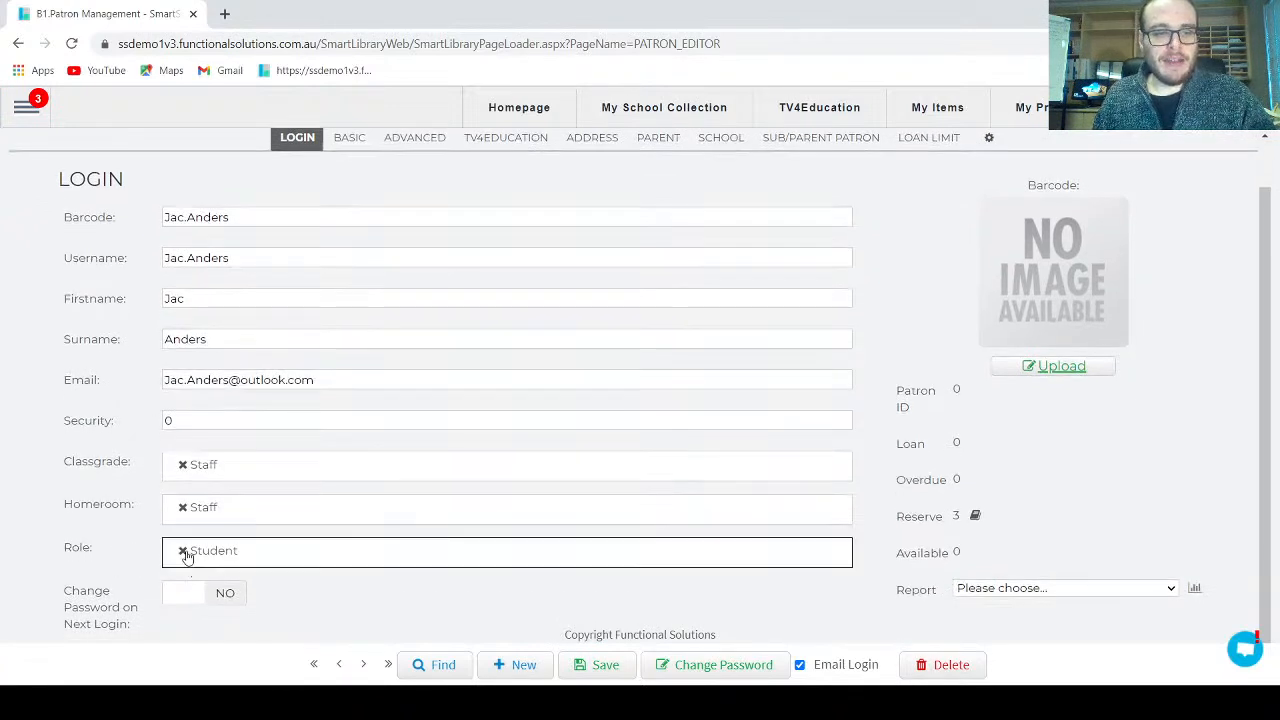
click(266, 548)
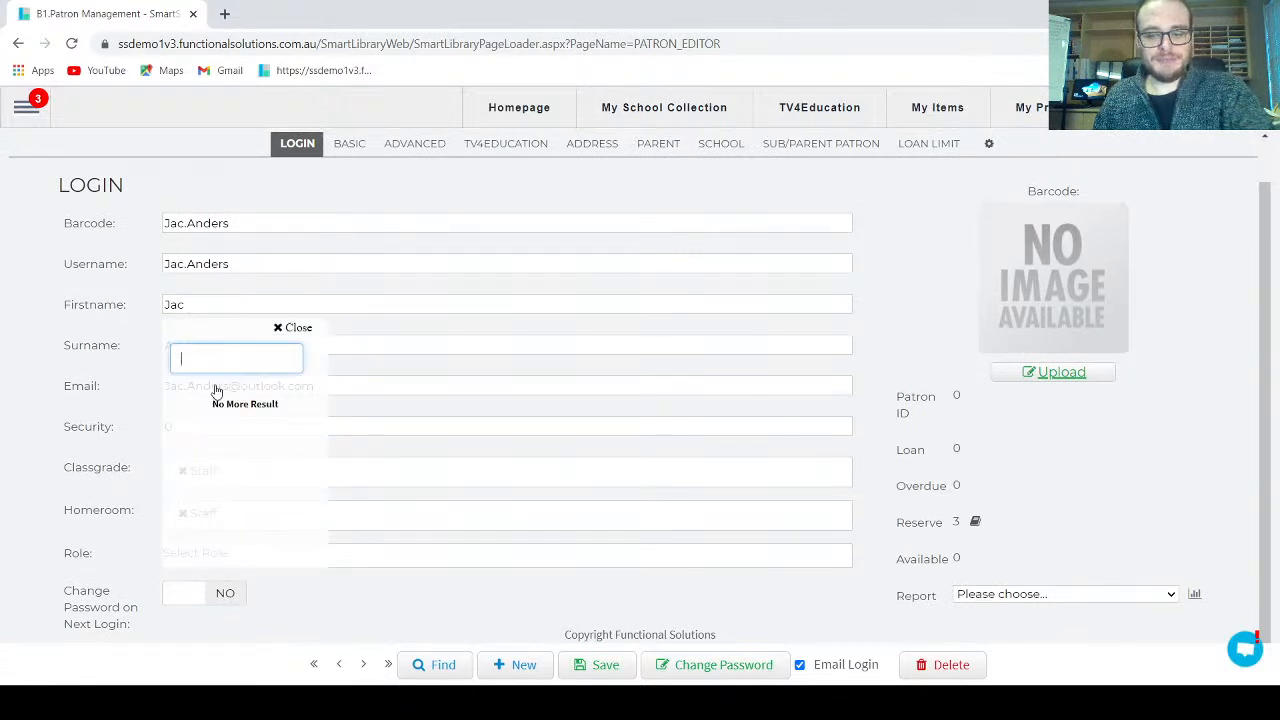
scroll(222, 450, down, 3)
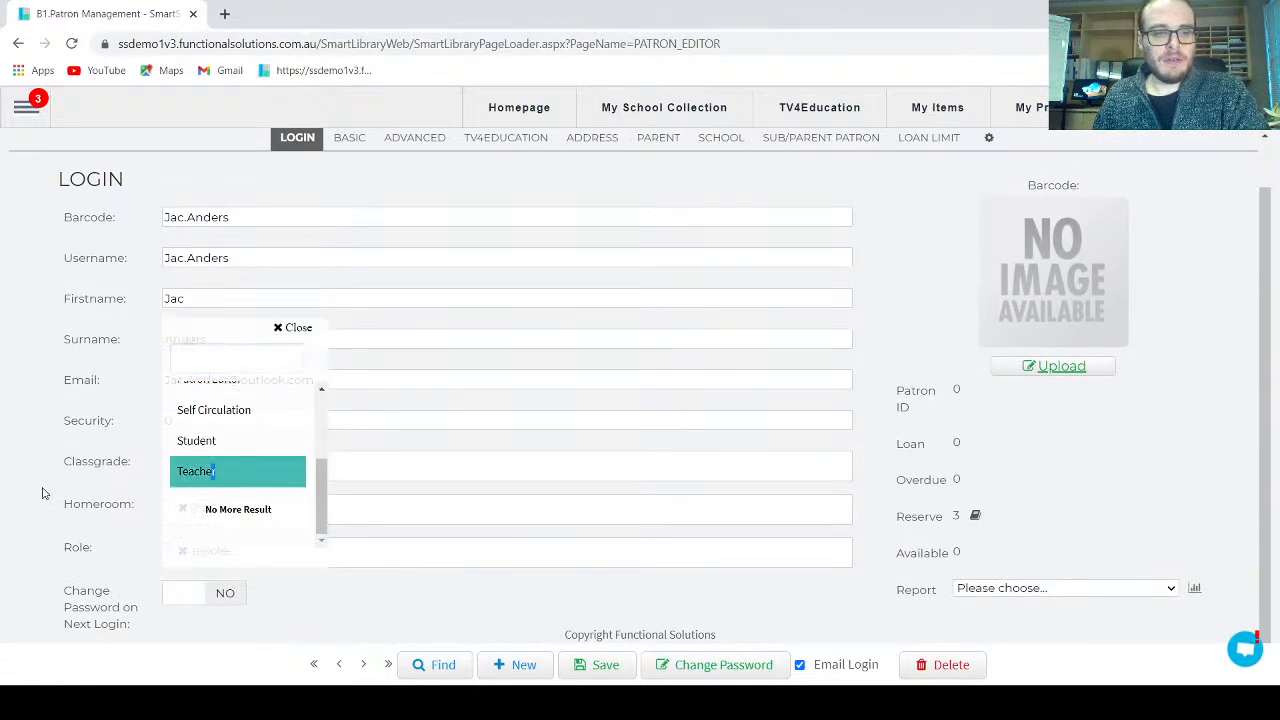
click(214, 470)
click(341, 579)
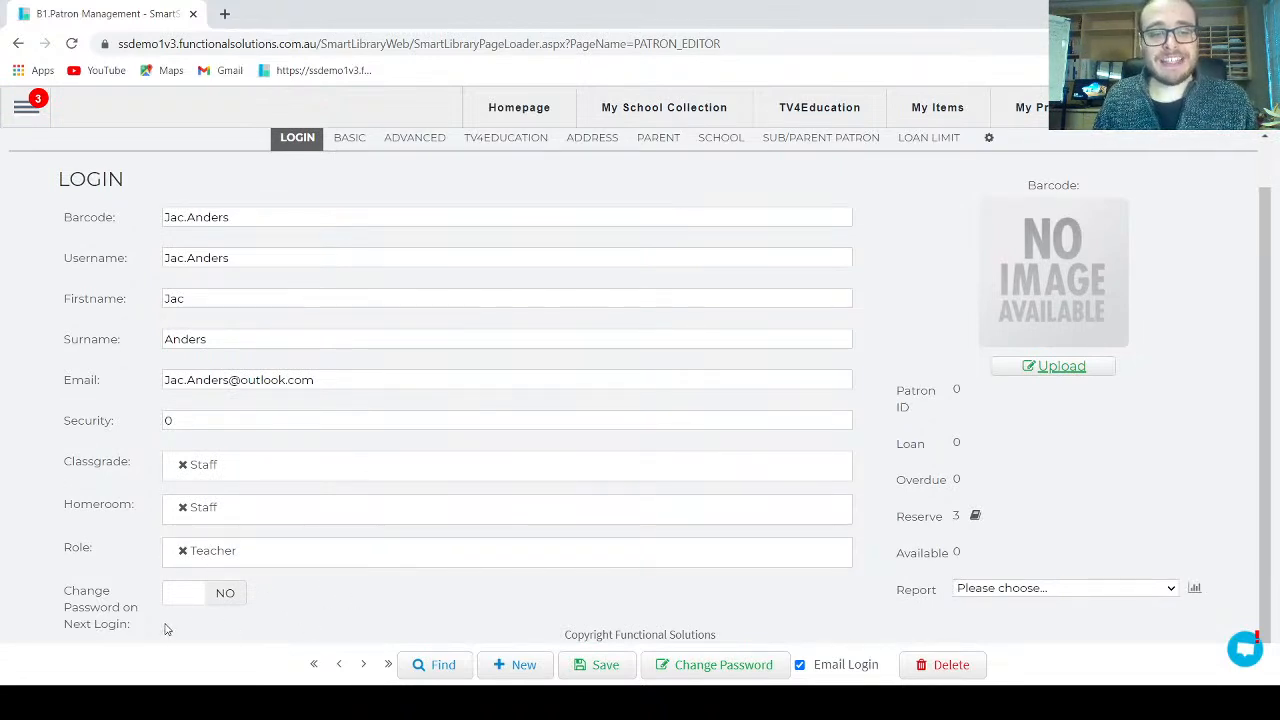
Step: Require a password change at next login, untick Email Login, and save the patron
click(191, 600)
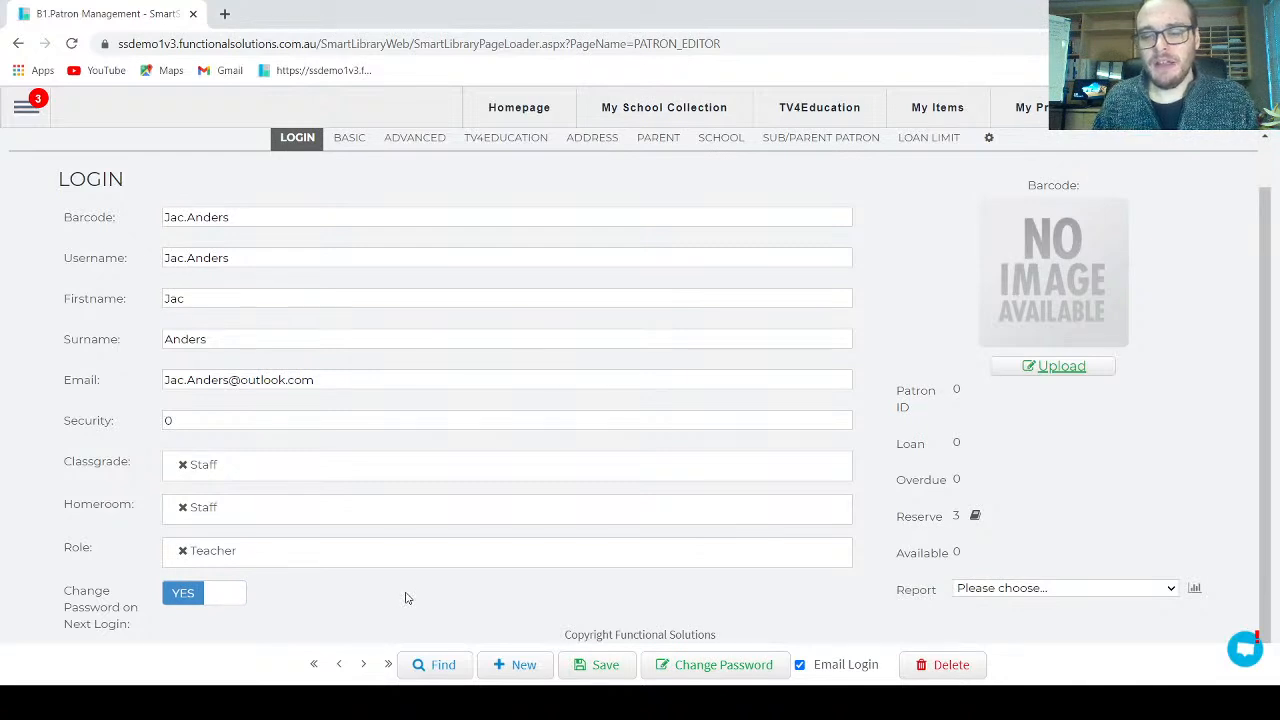
click(800, 664)
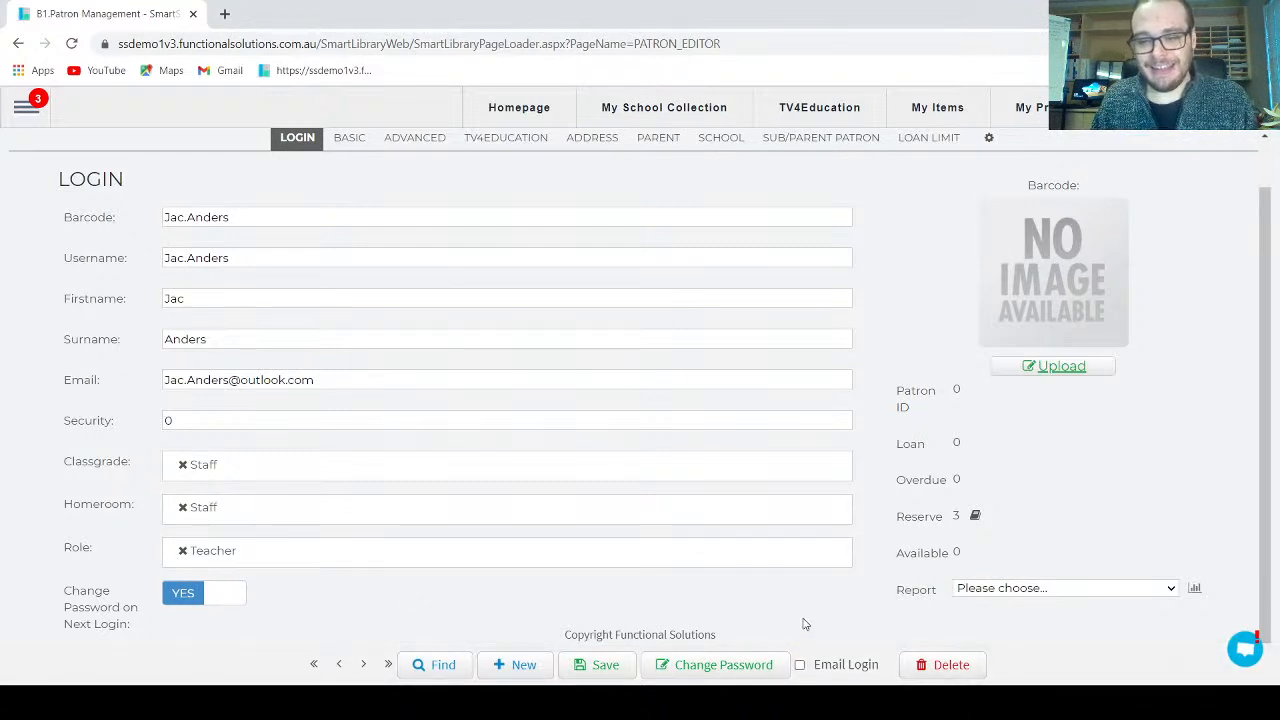
click(622, 668)
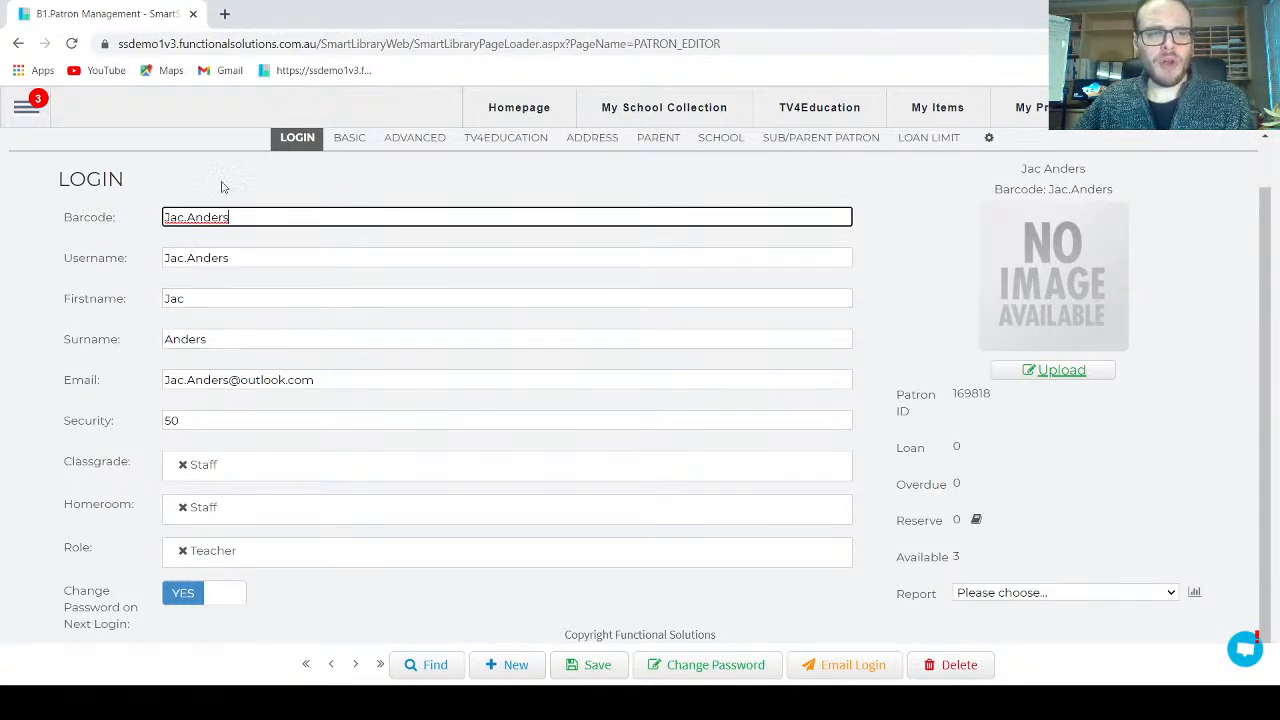
Step: Open the Reports link from the navigation menu's Reports section in a new browser tab
click(26, 105)
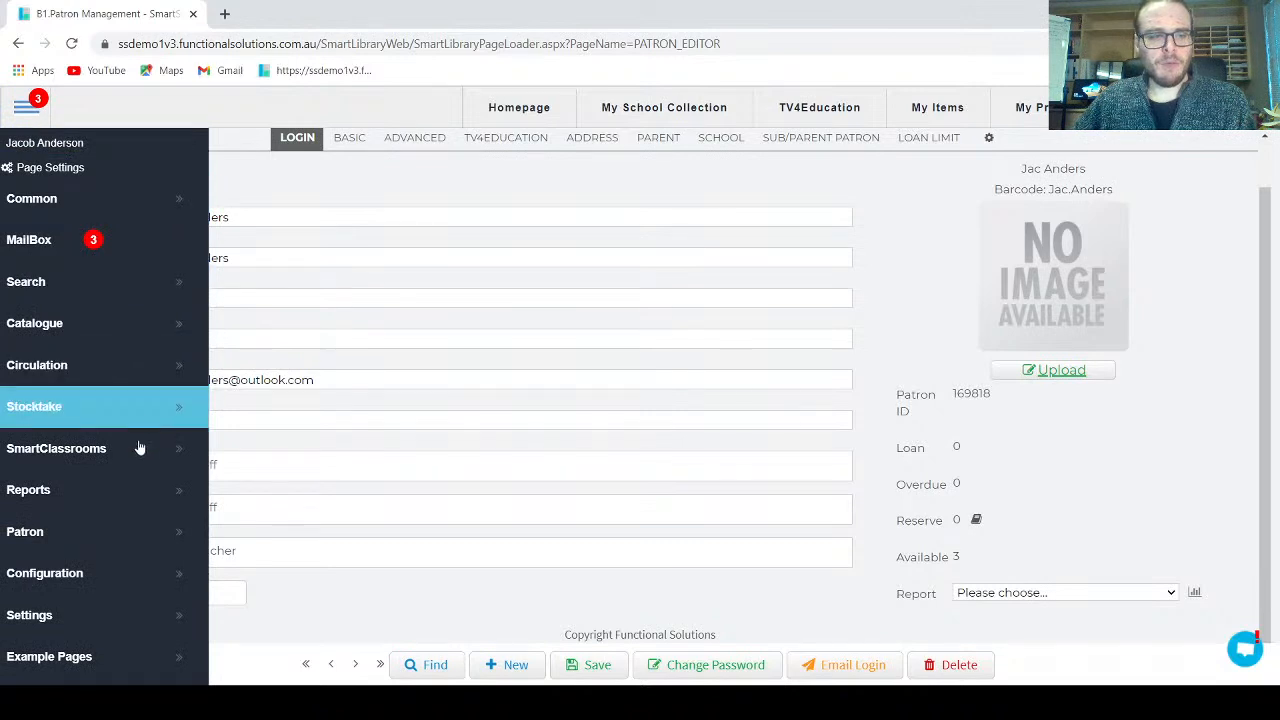
click(126, 489)
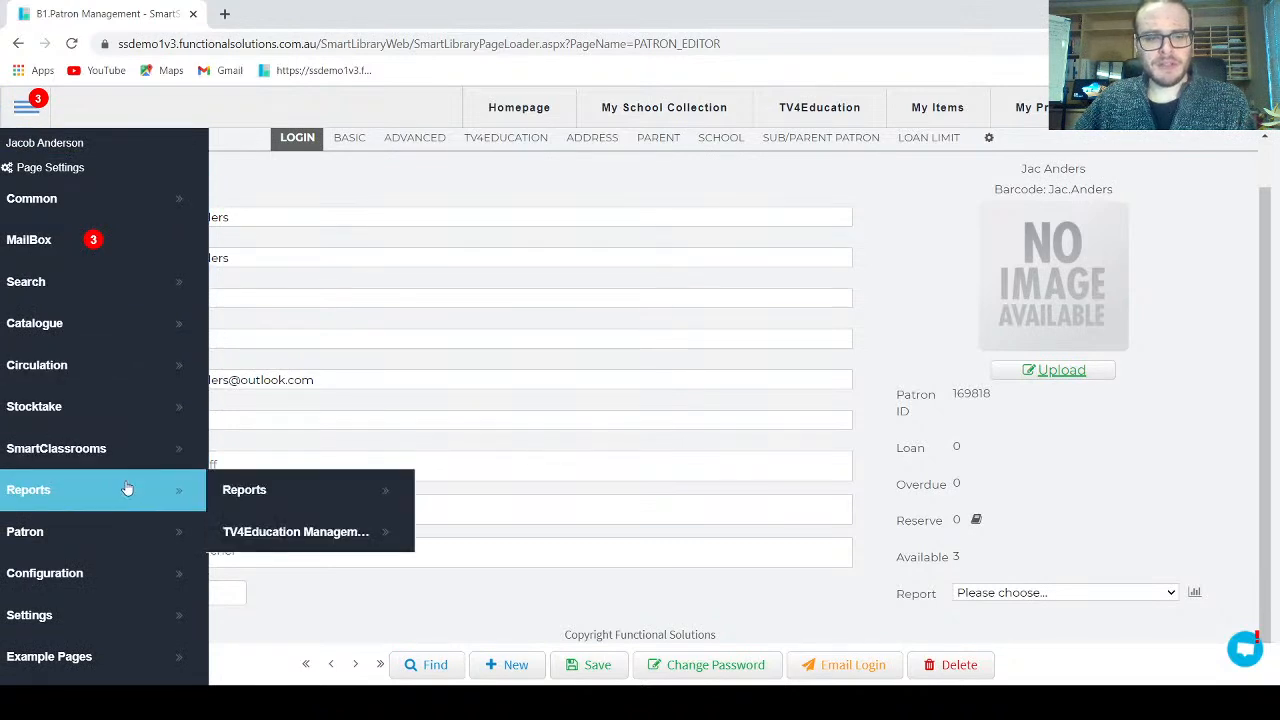
middle_click(293, 490)
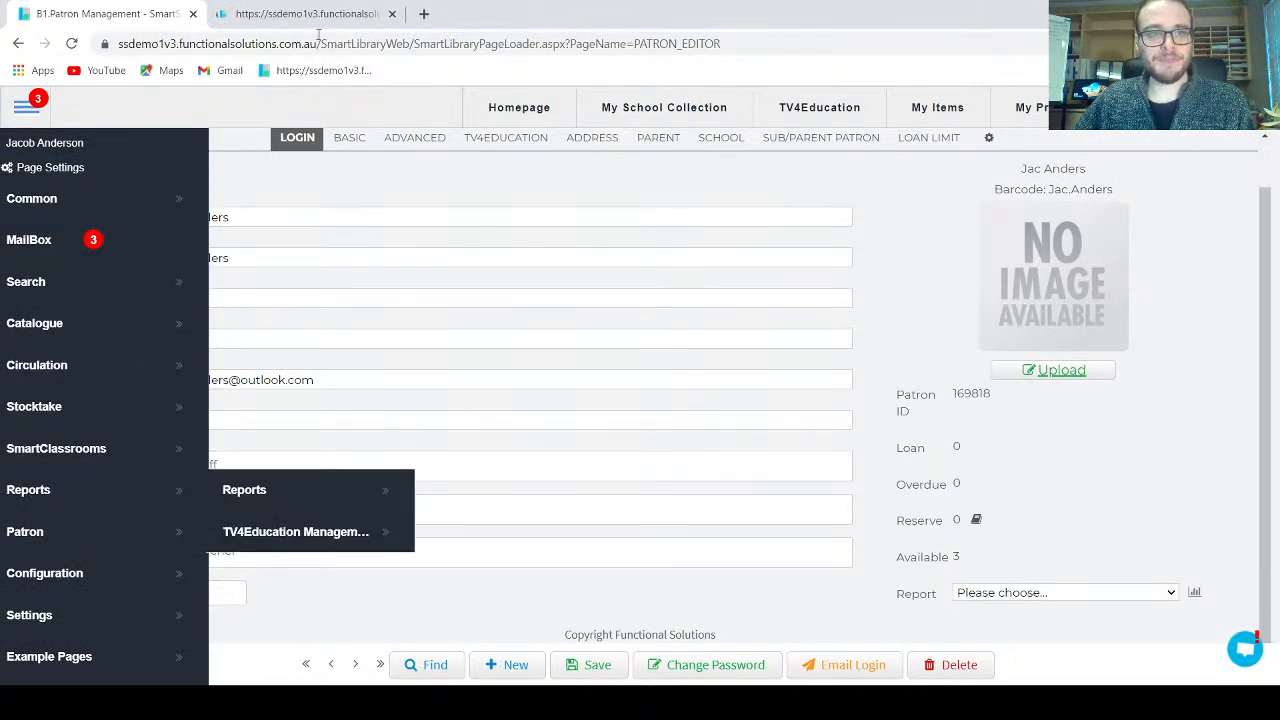
Step: In the Reports tab, open the '[TV4Ed] - New staff member - Once off letter [Database]' welcome-letter report
click(306, 14)
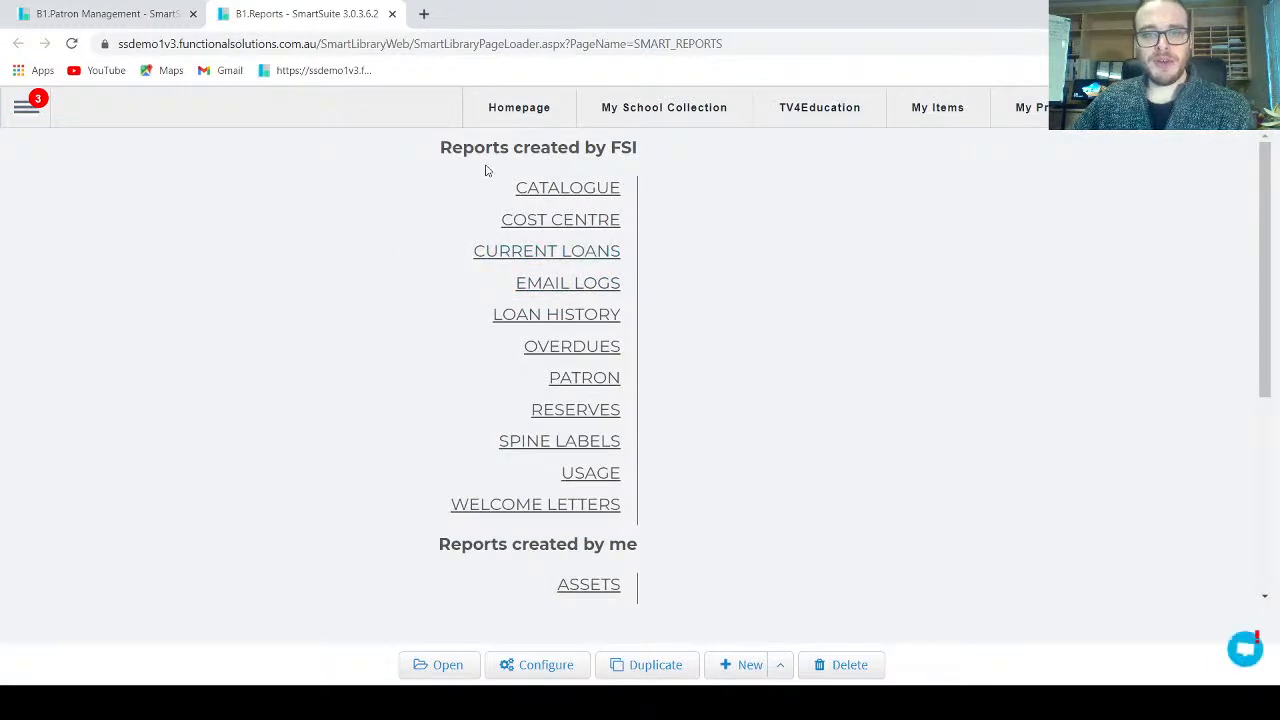
click(480, 507)
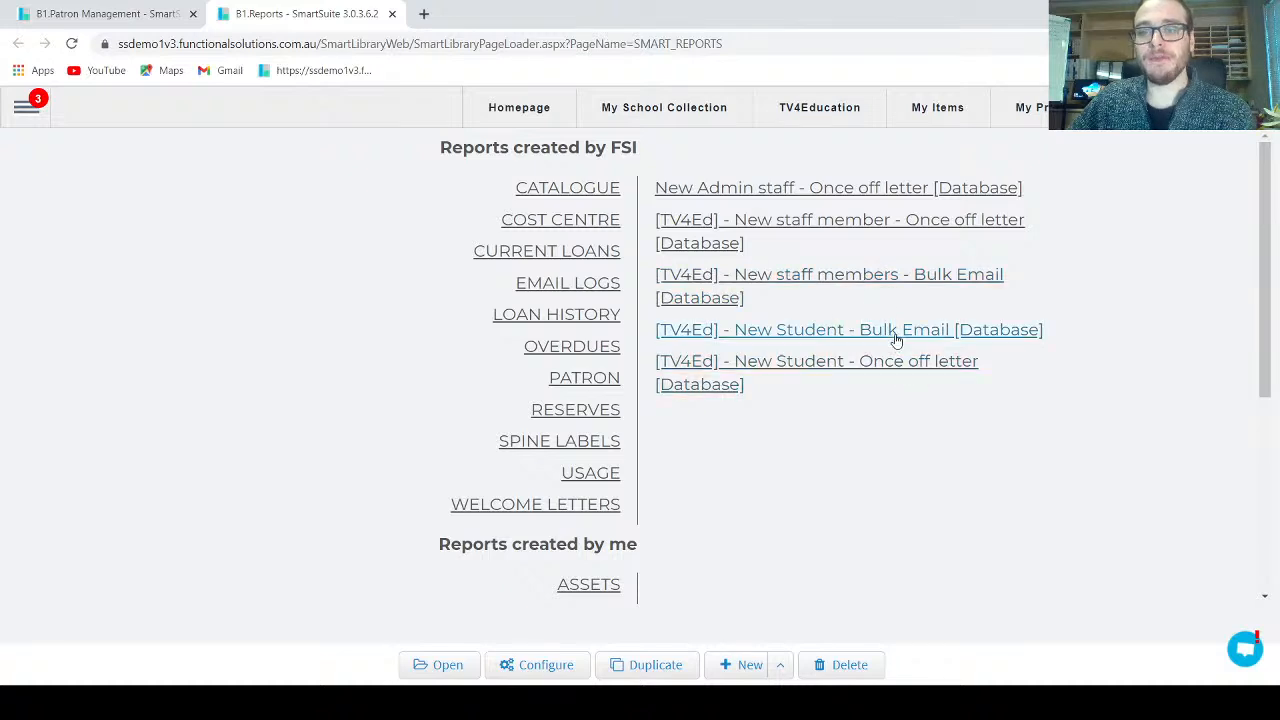
click(885, 367)
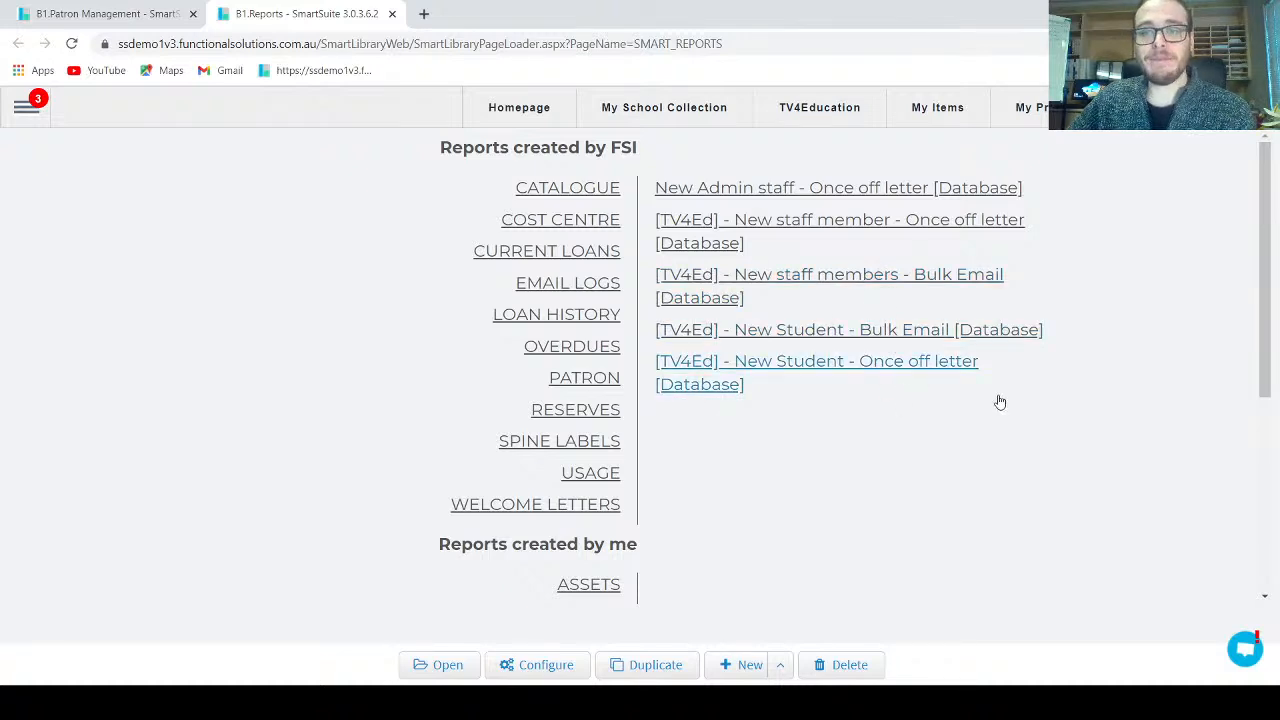
click(1018, 232)
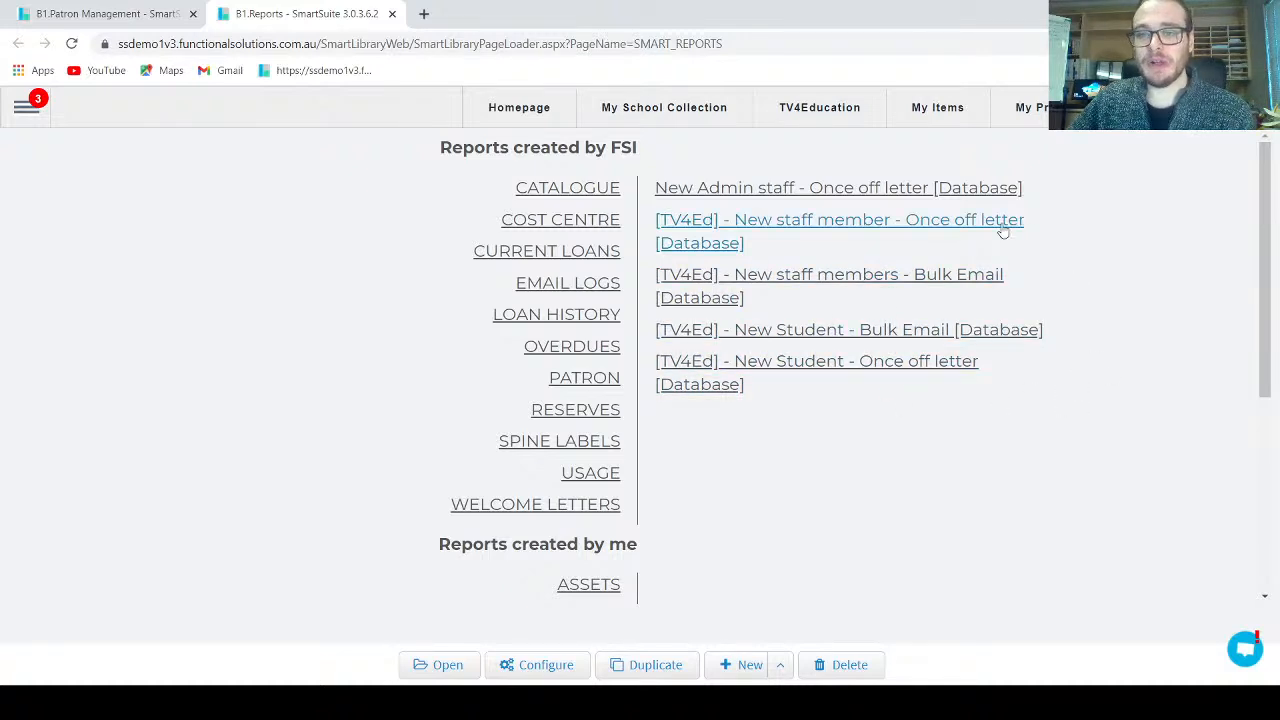
click(863, 228)
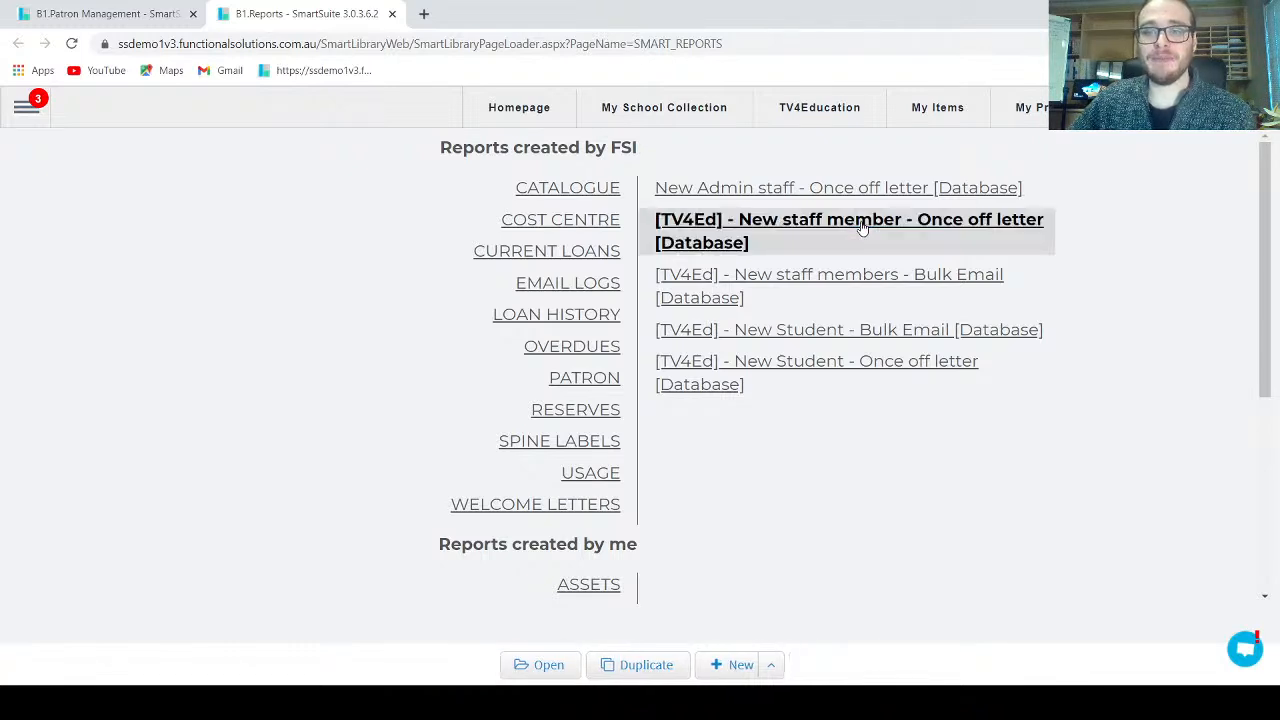
click(546, 664)
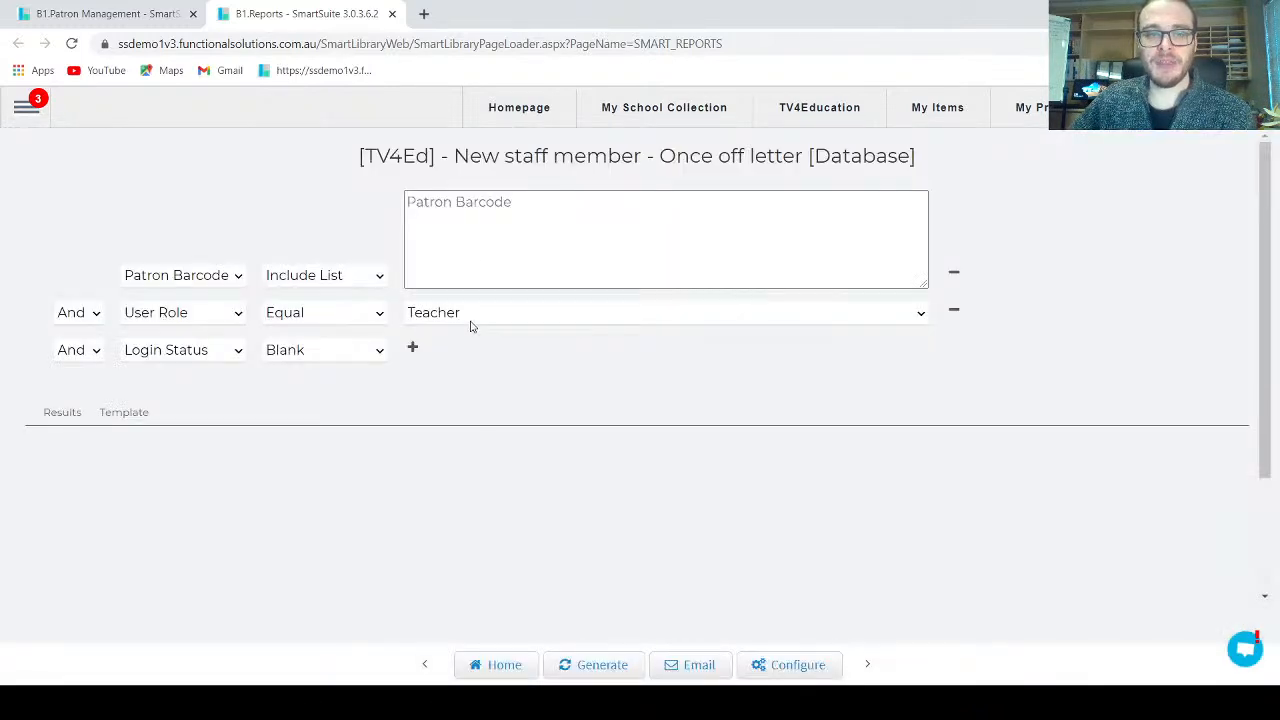
click(481, 254)
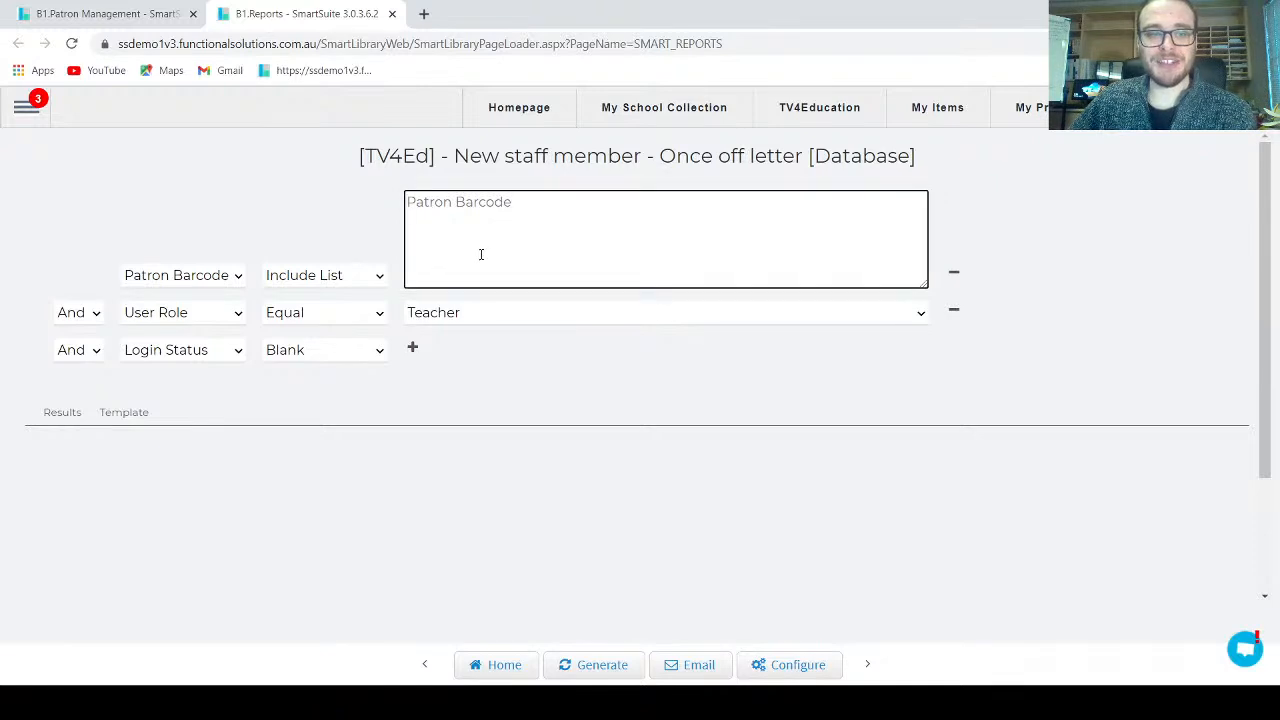
Step: Copy the new teacher's barcode from the patron record tab
click(150, 14)
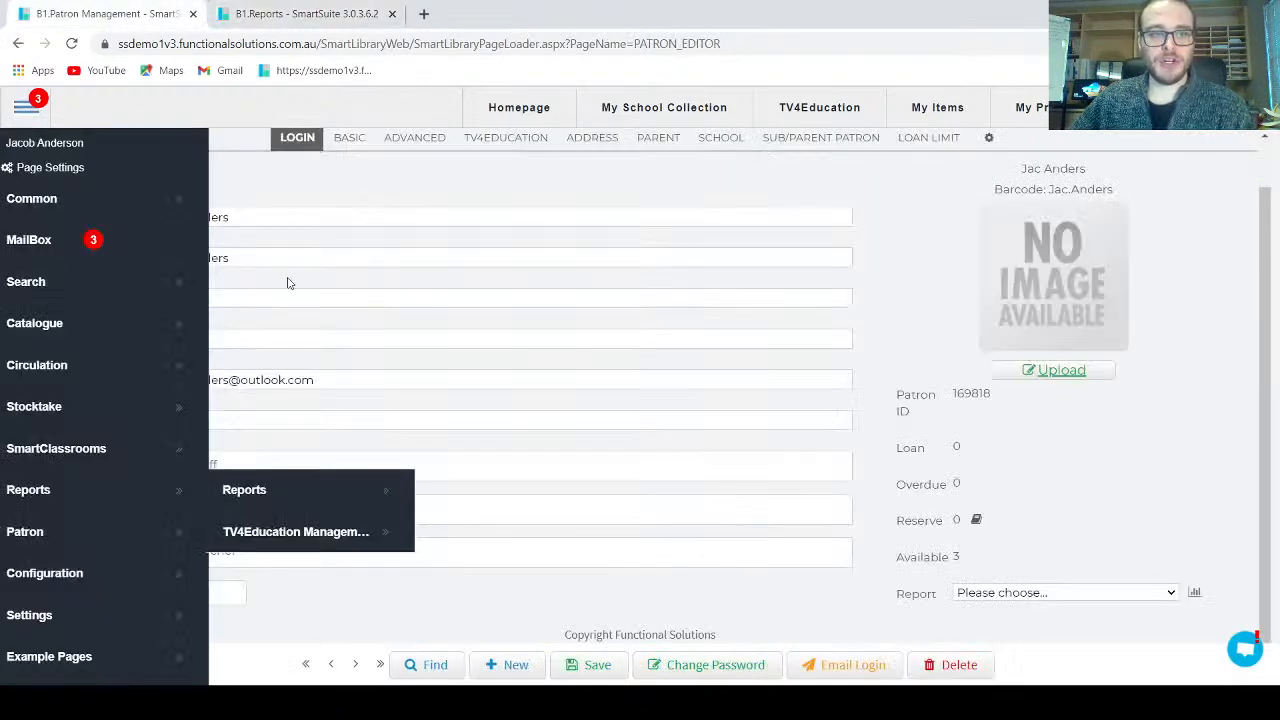
drag(283, 214, 157, 233)
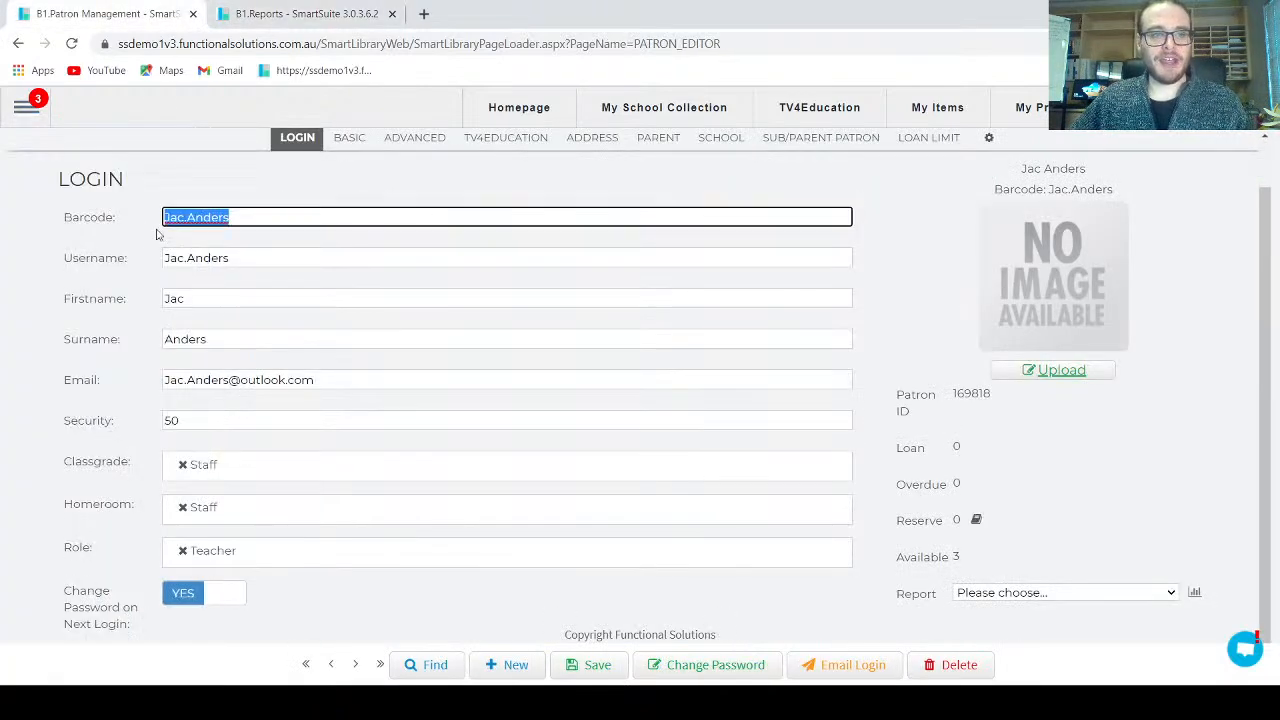
right_click(214, 217)
click(250, 320)
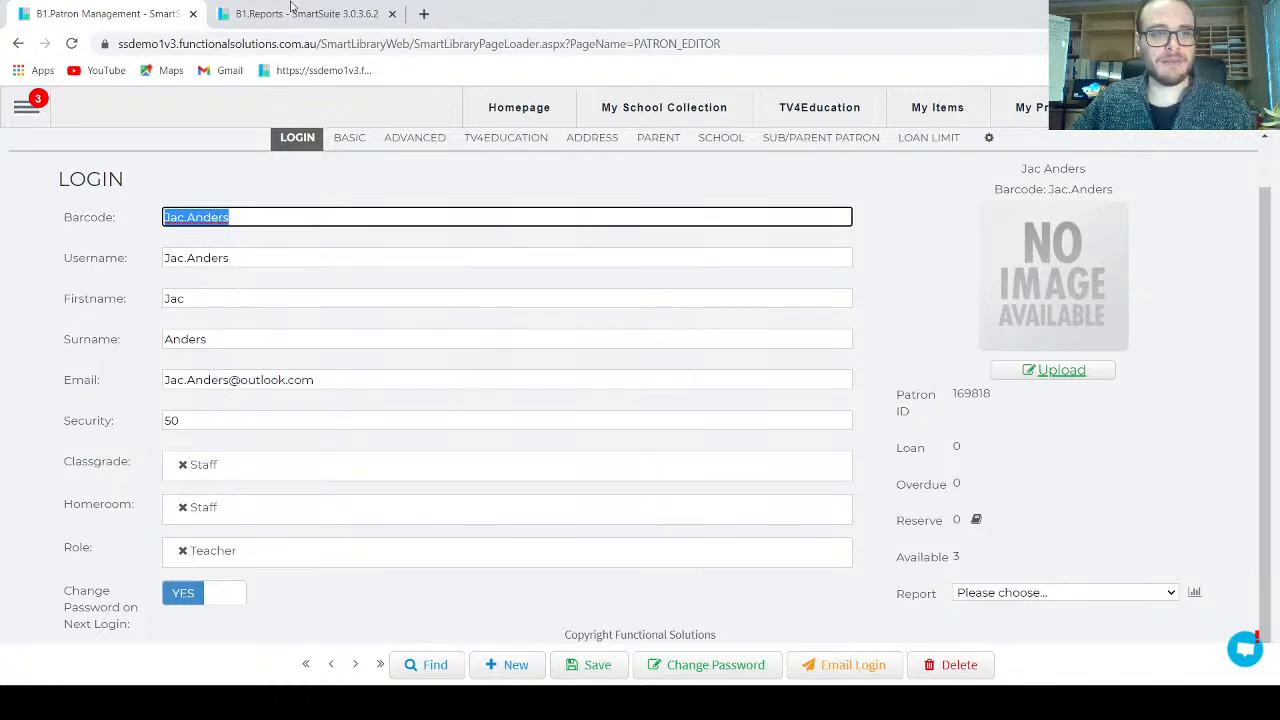
Step: Paste the barcode into the report's Patron Barcode filter and generate the letter
click(290, 14)
right_click(480, 255)
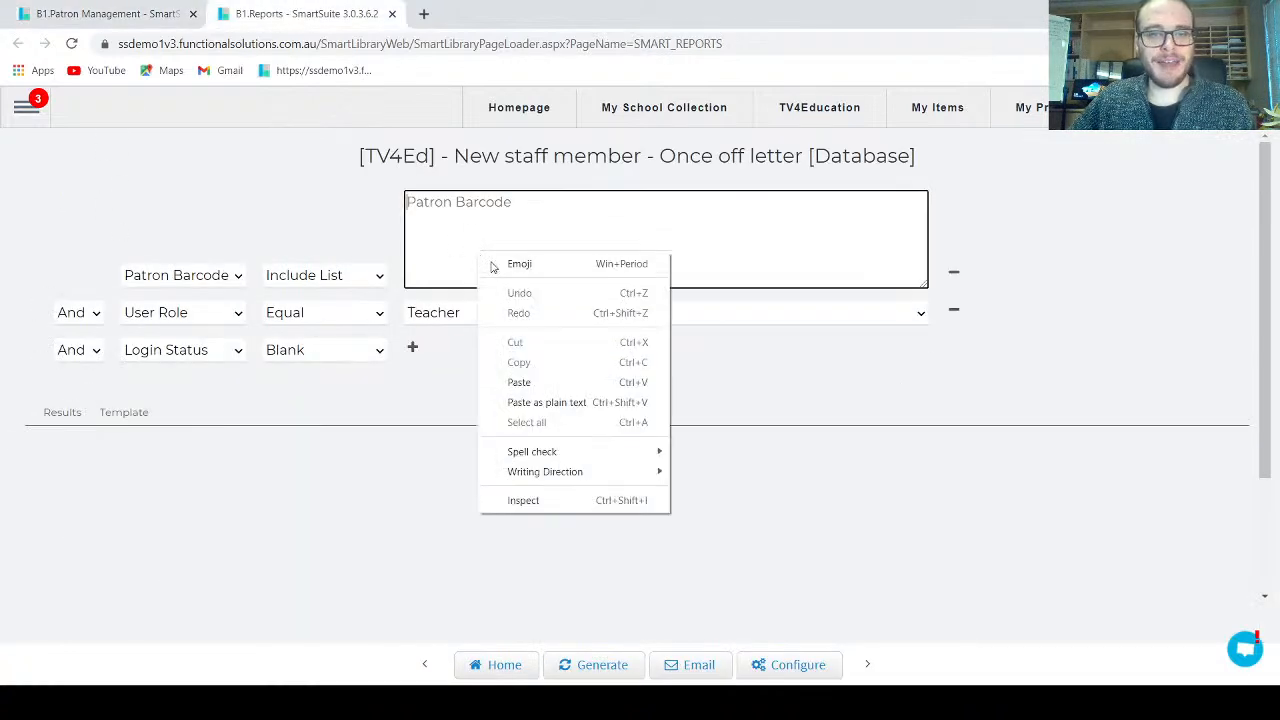
click(520, 384)
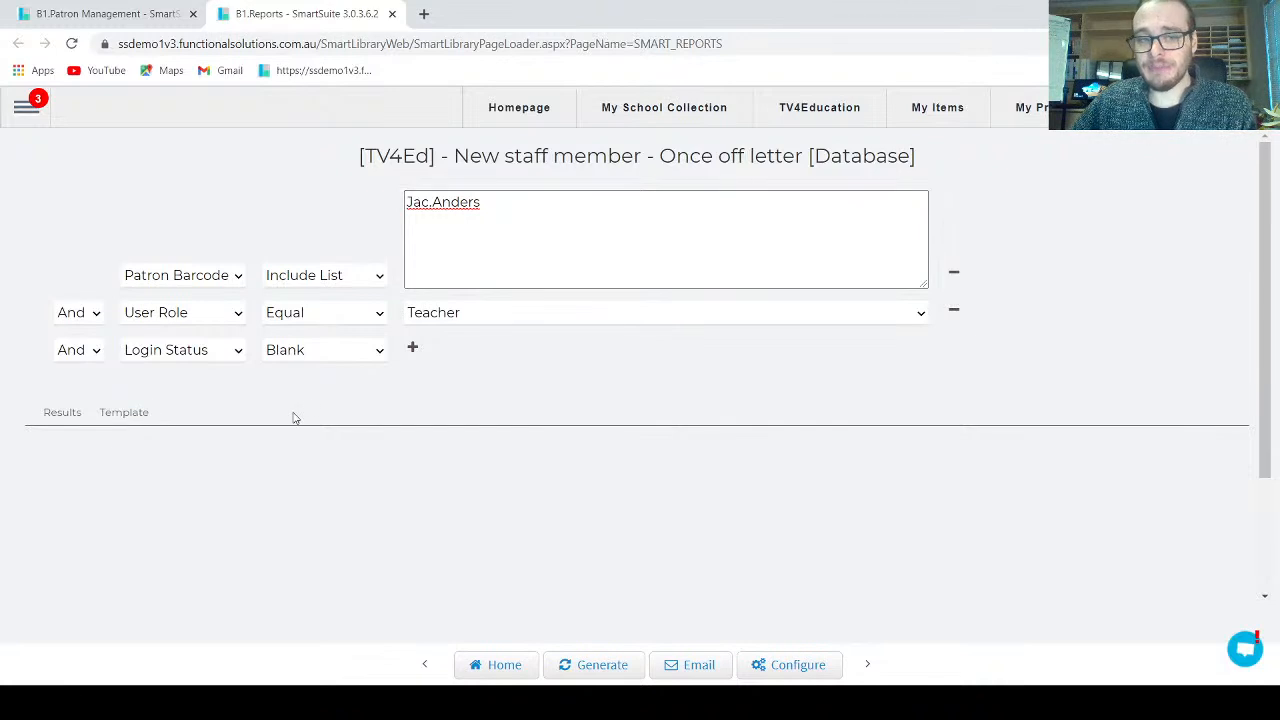
click(595, 664)
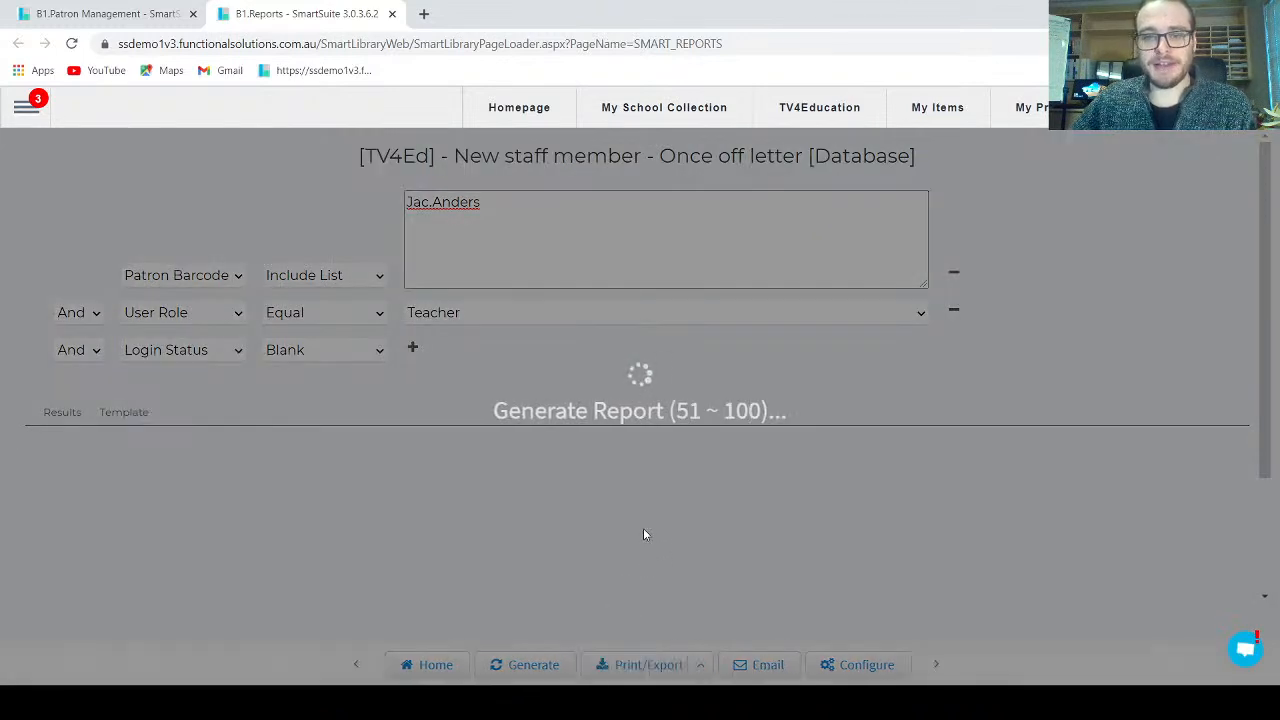
Step: Scroll through the letter's Template preview, then open its Email form (Once Only, mail to Email)
scroll(1043, 443, down, 3)
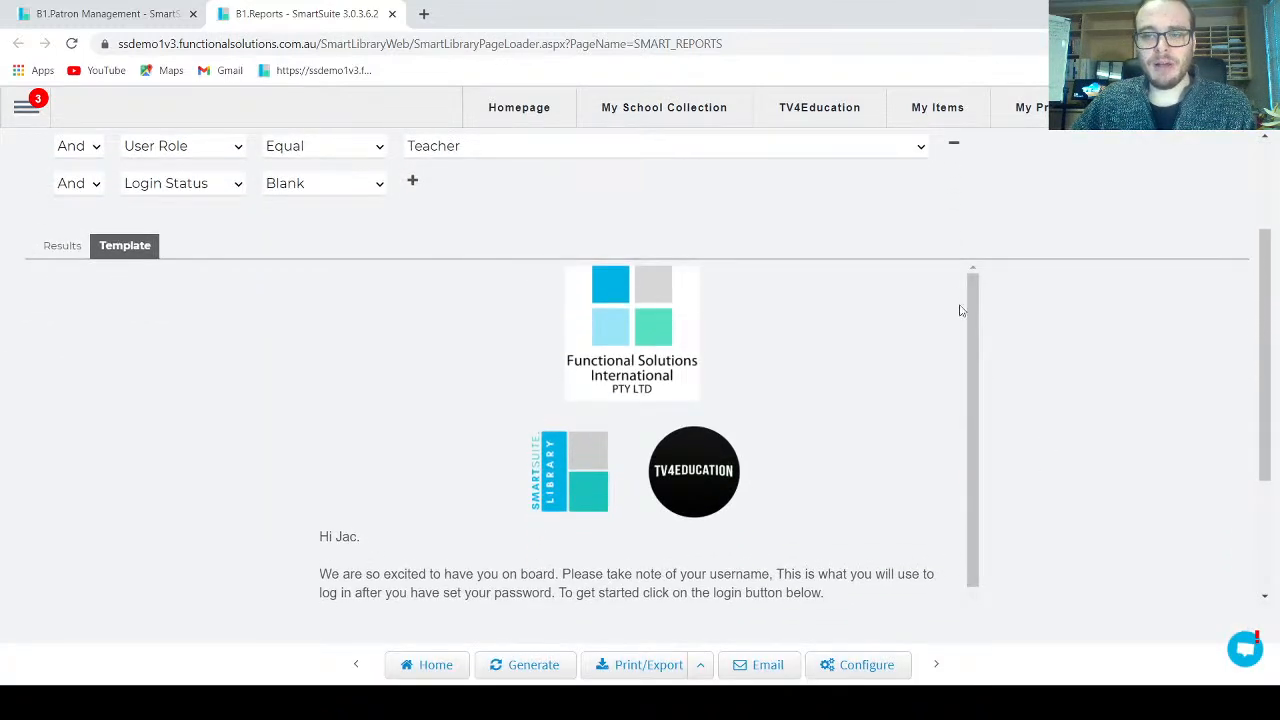
drag(978, 311, 975, 446)
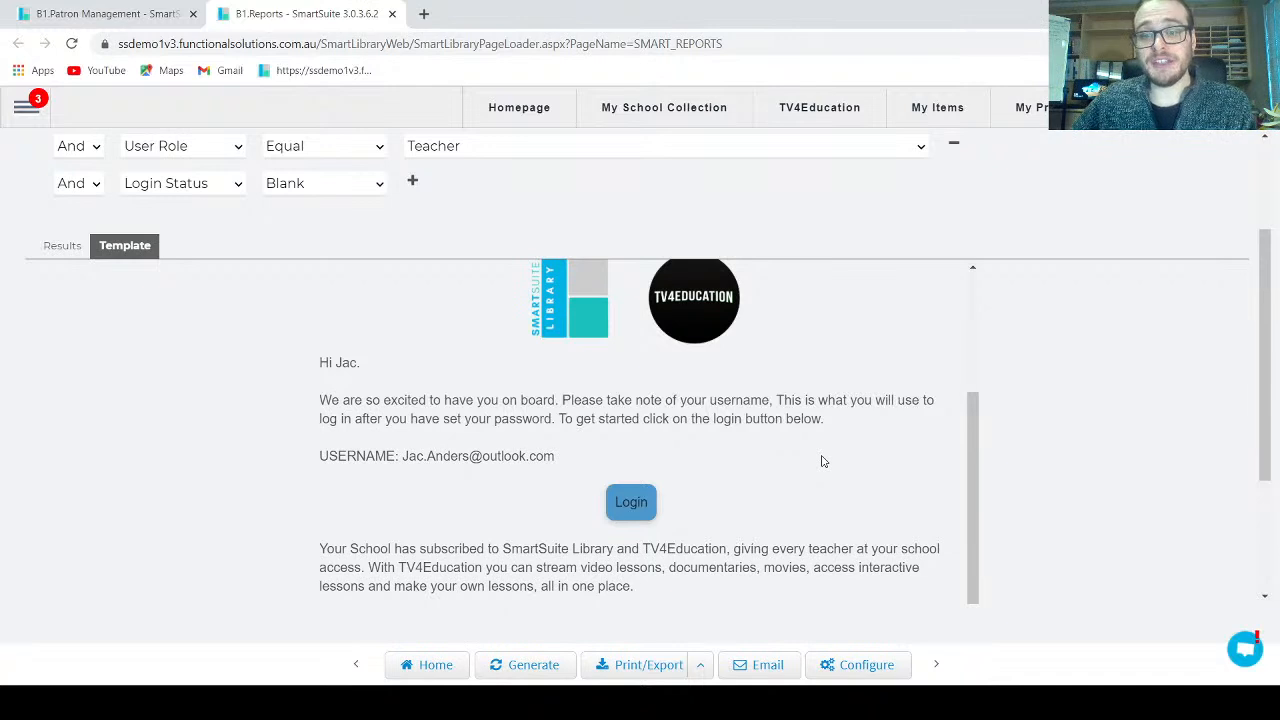
click(761, 666)
drag(274, 378, 575, 391)
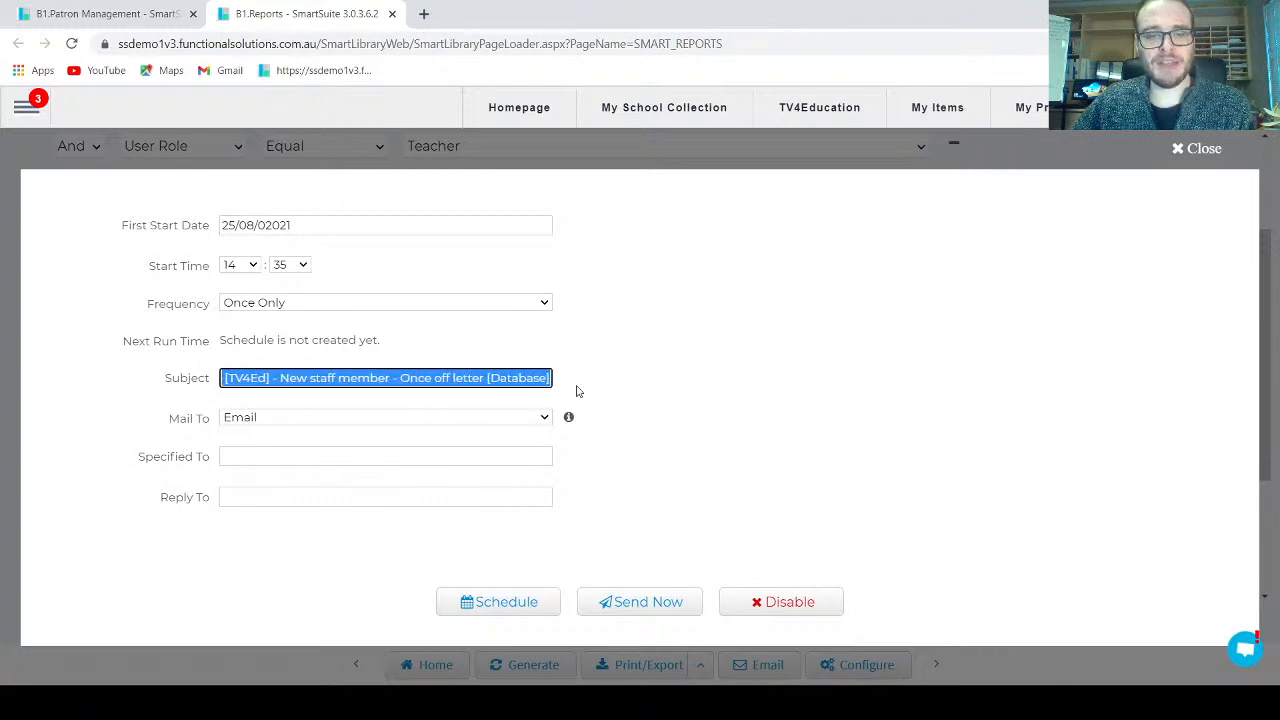
Step: Check the recipient and send the welcome letter email now to the single recipient
click(624, 380)
click(327, 420)
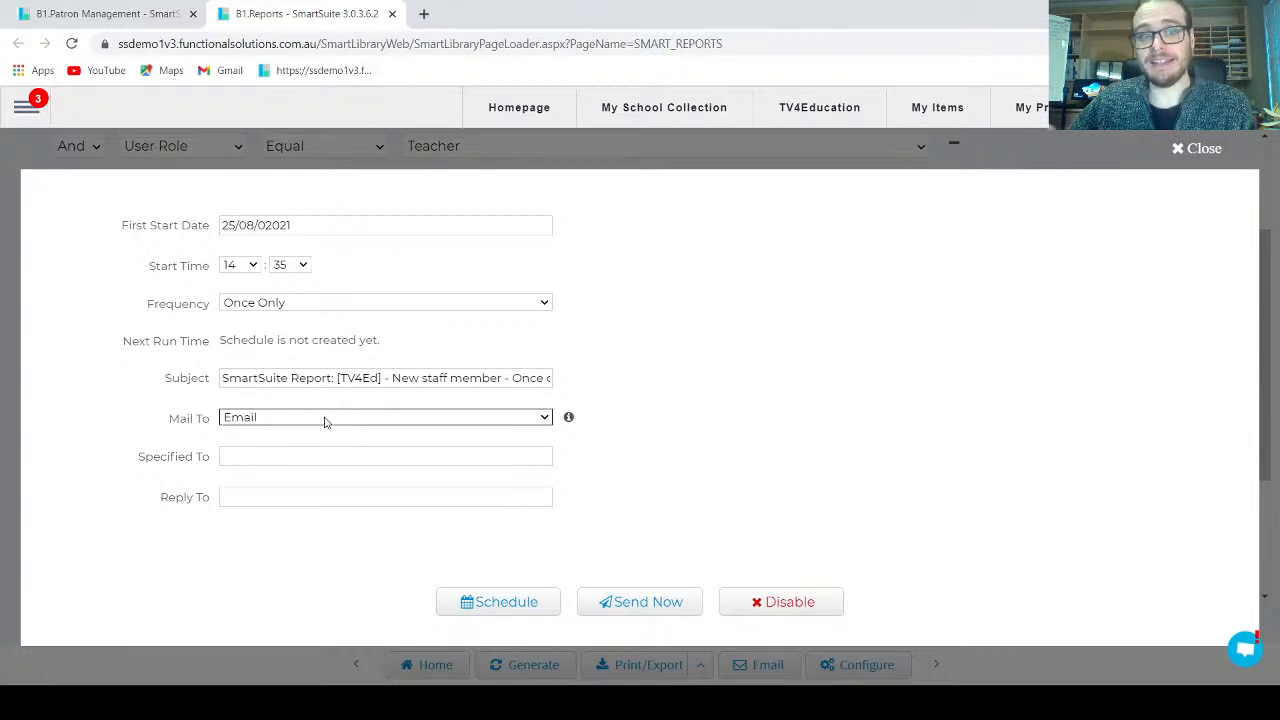
click(718, 501)
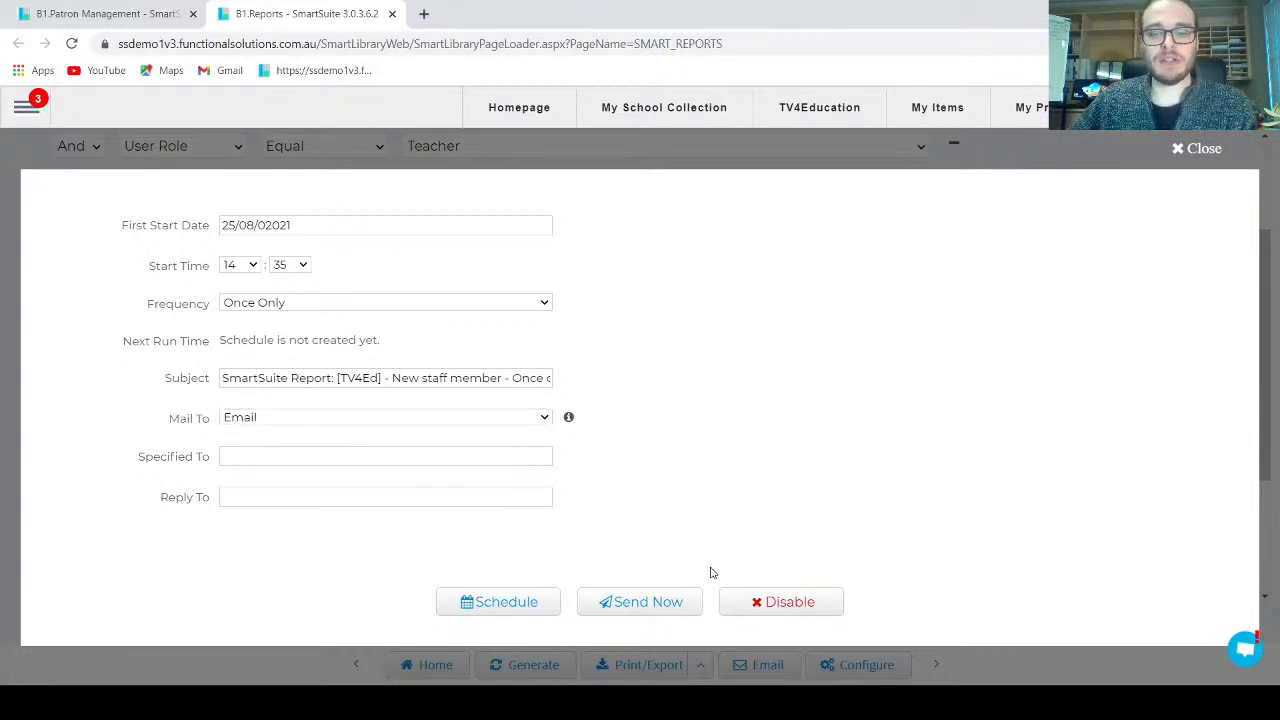
click(667, 604)
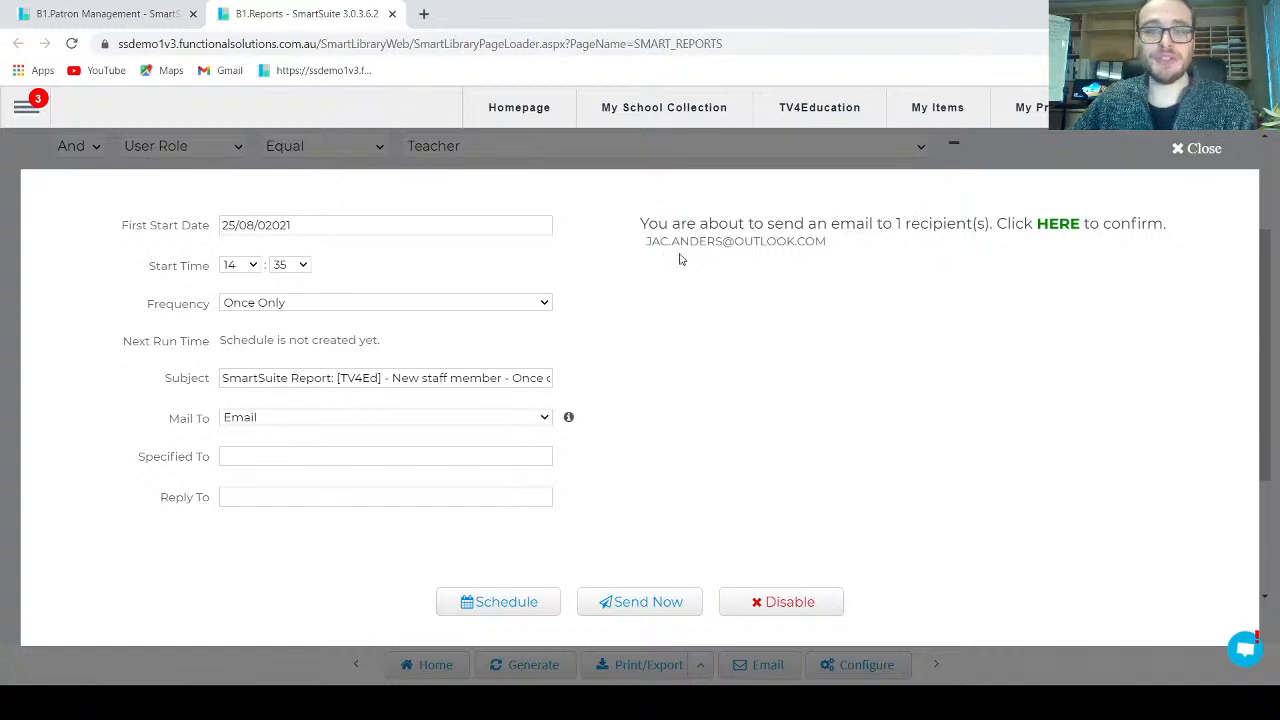
click(1054, 229)
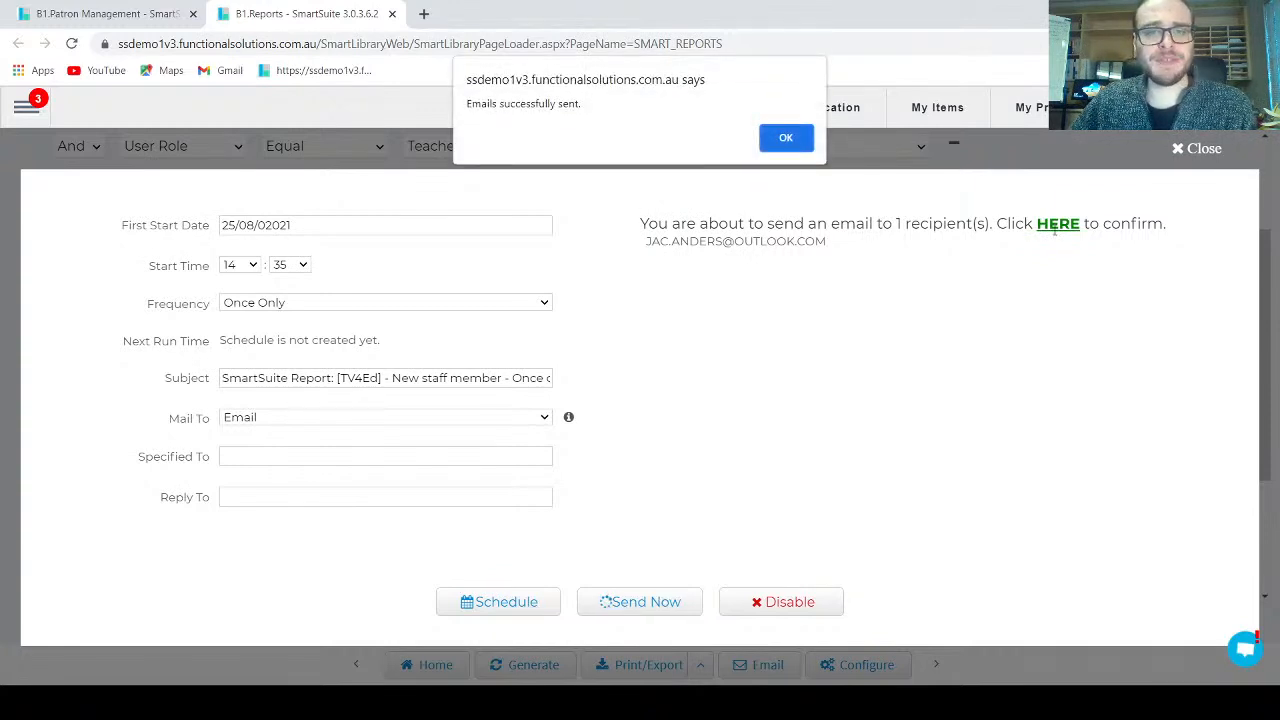
click(785, 137)
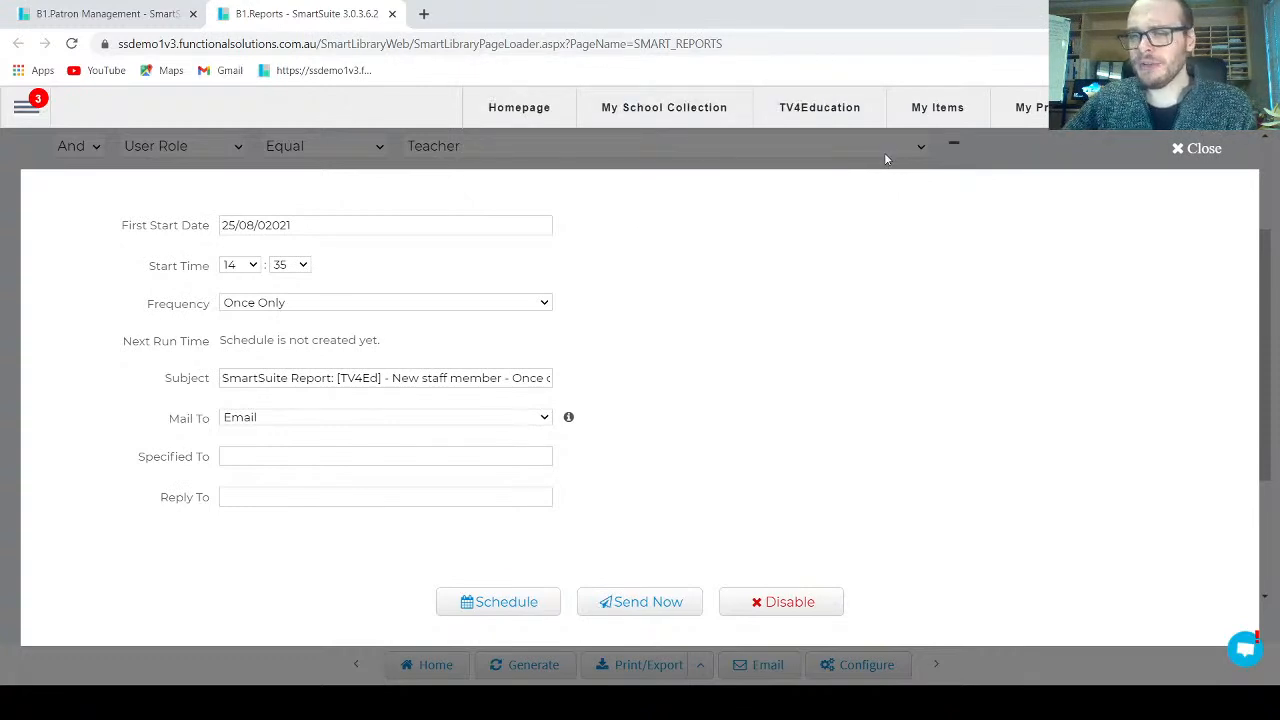
click(977, 165)
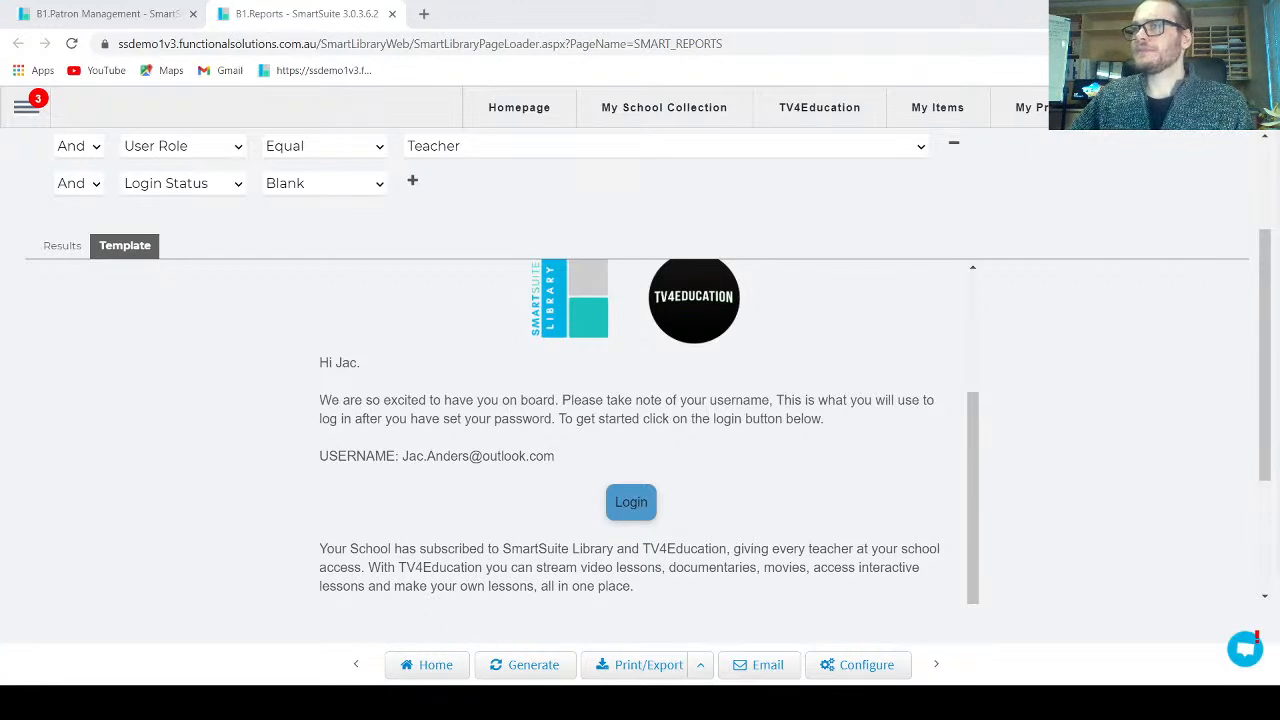
drag(1279, 165, 785, 1)
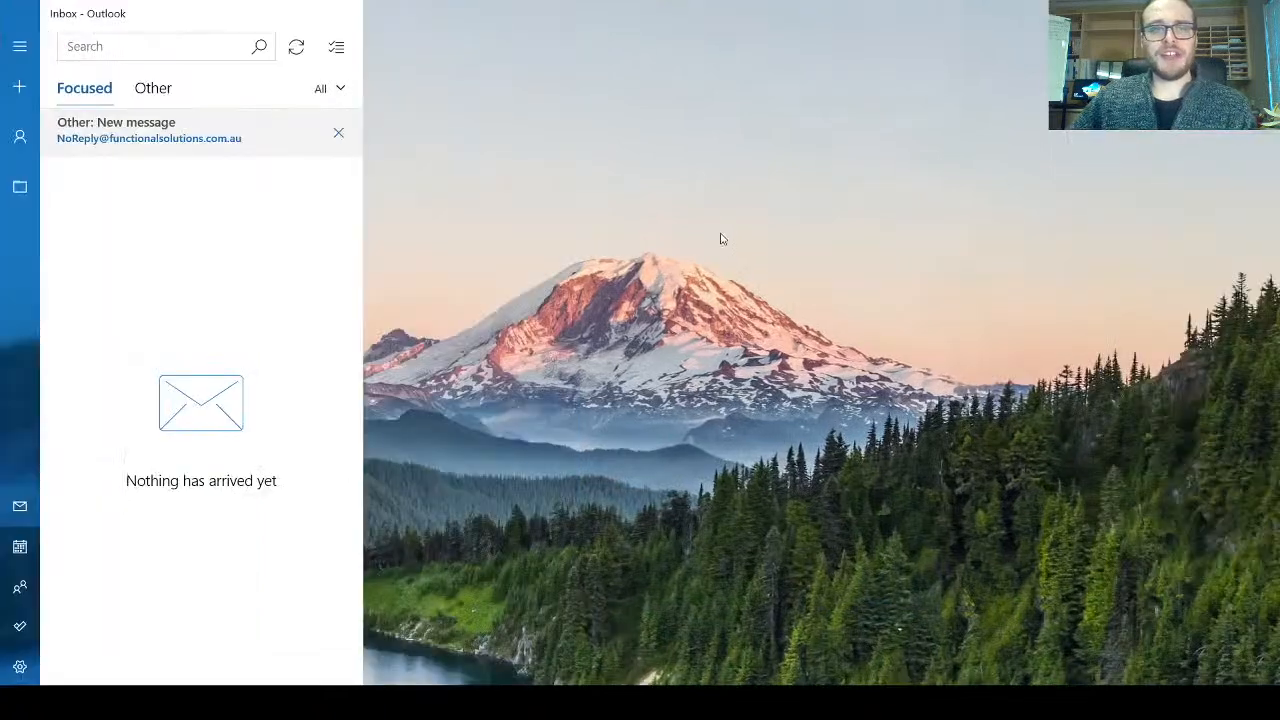
Step: Open the NoReply SmartSuite Report email under Outlook's Other tab and scroll to its Login button
click(217, 138)
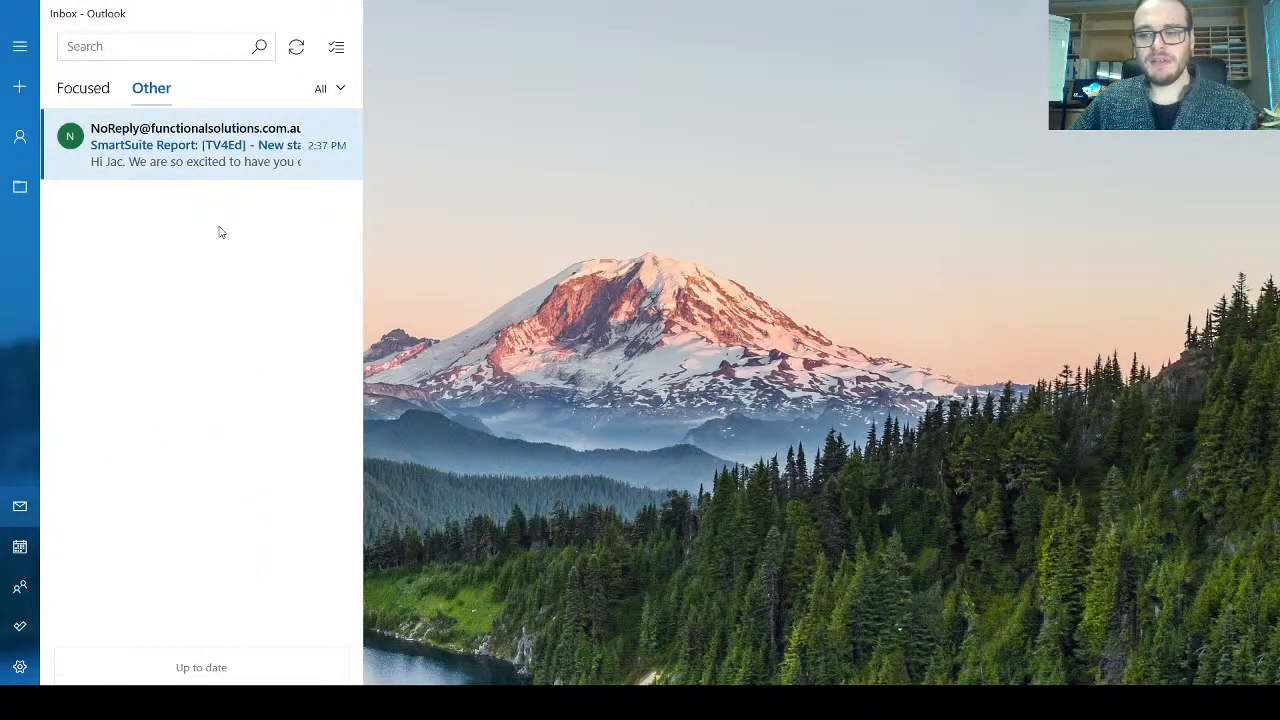
click(182, 155)
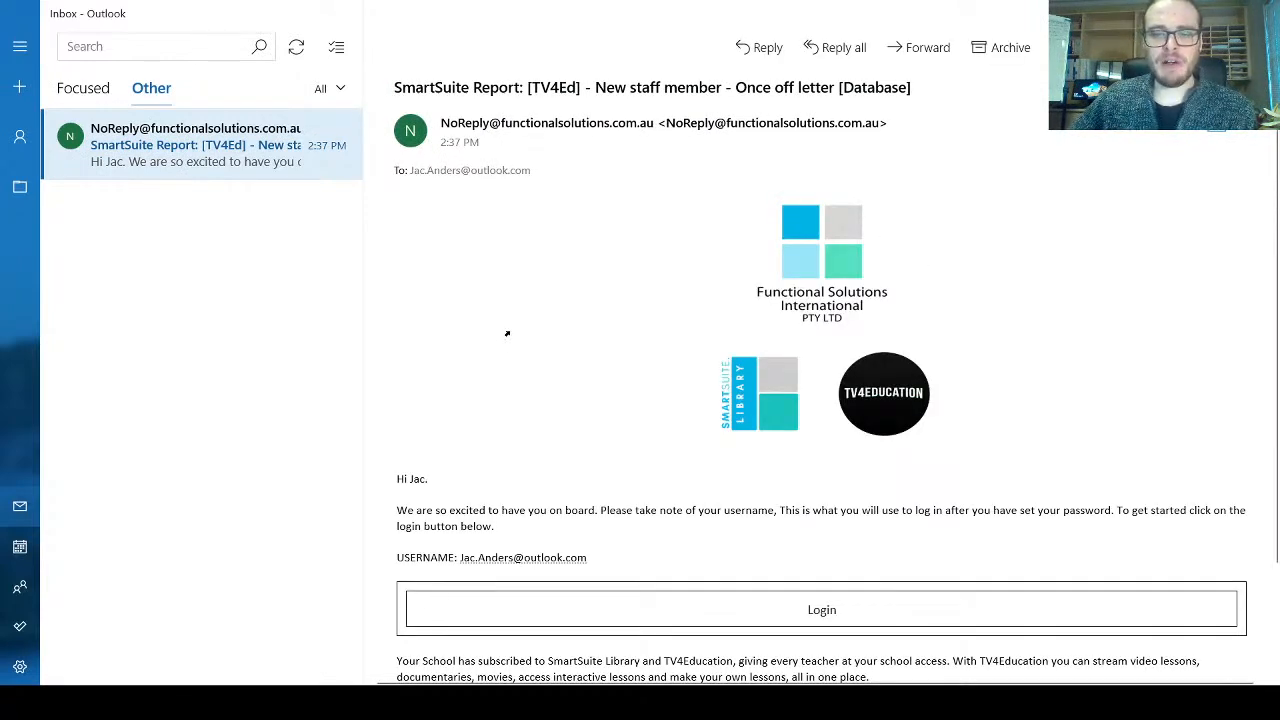
scroll(507, 334, down, 3)
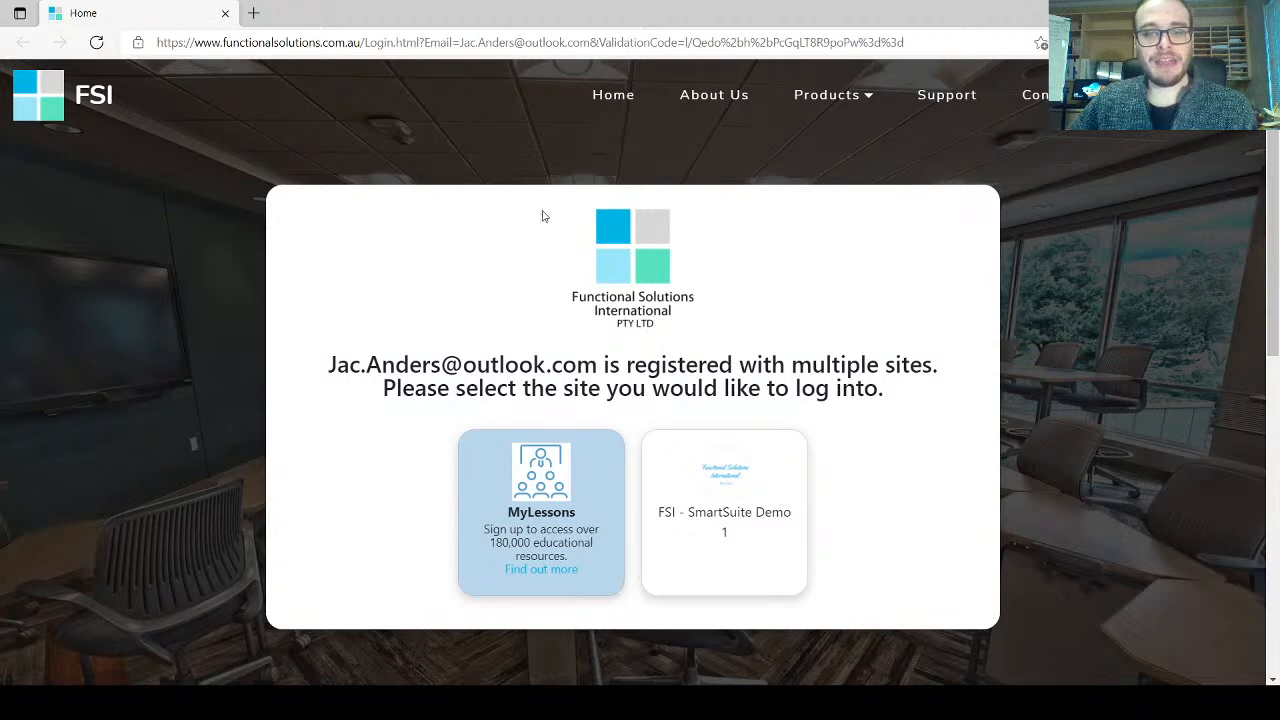
Step: Sign in to FSI - SmartSuite Demo 1 with a new confirmed password and go to the Homepage
click(686, 510)
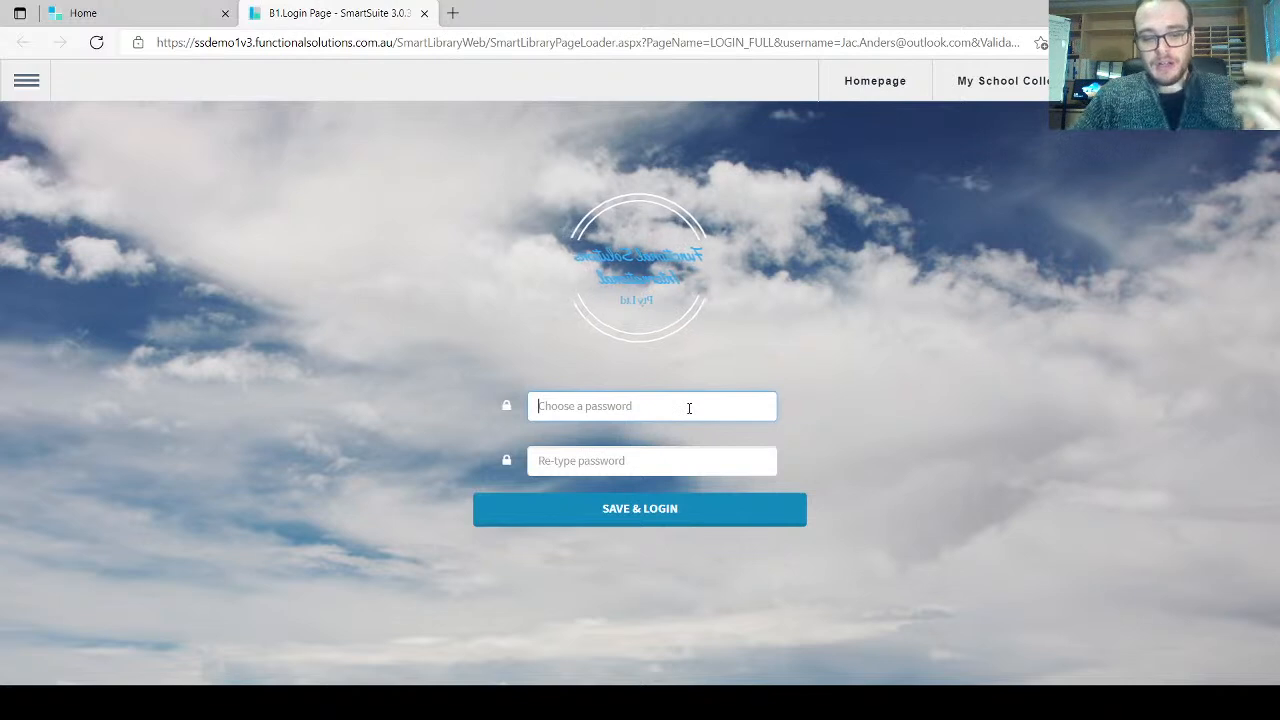
text(••••••••)
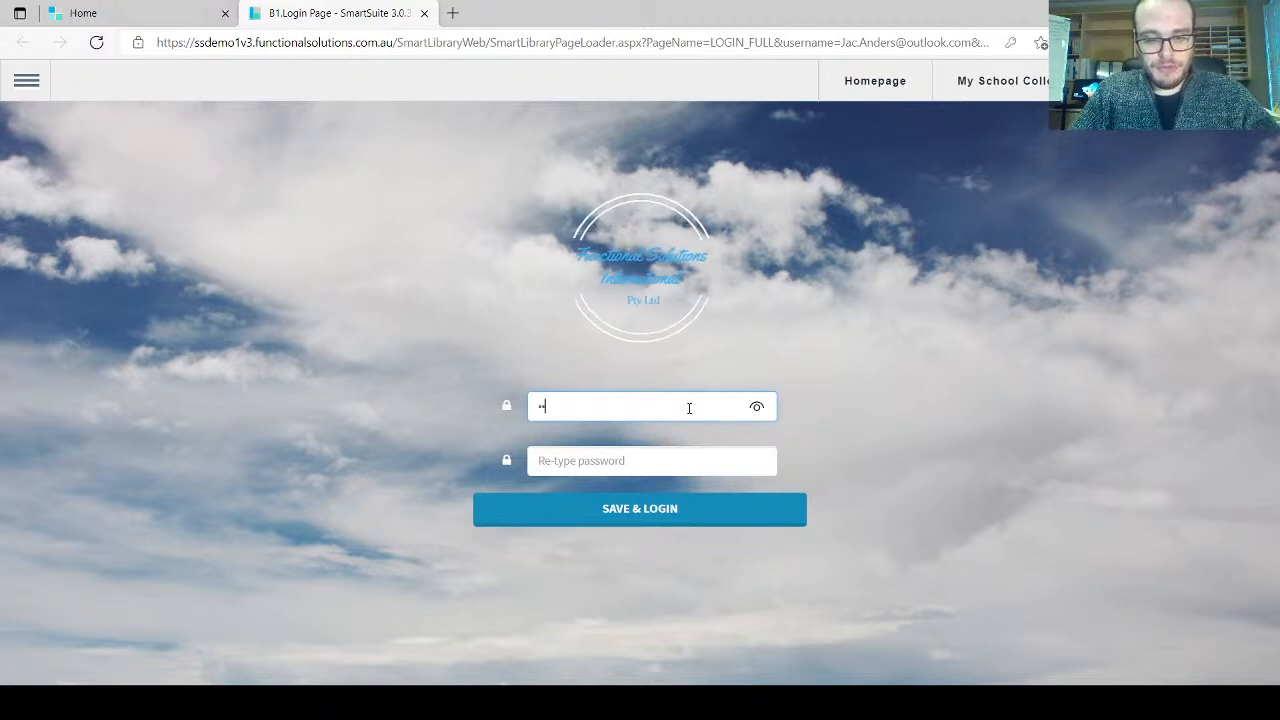
key(Tab)
text(••••••••)
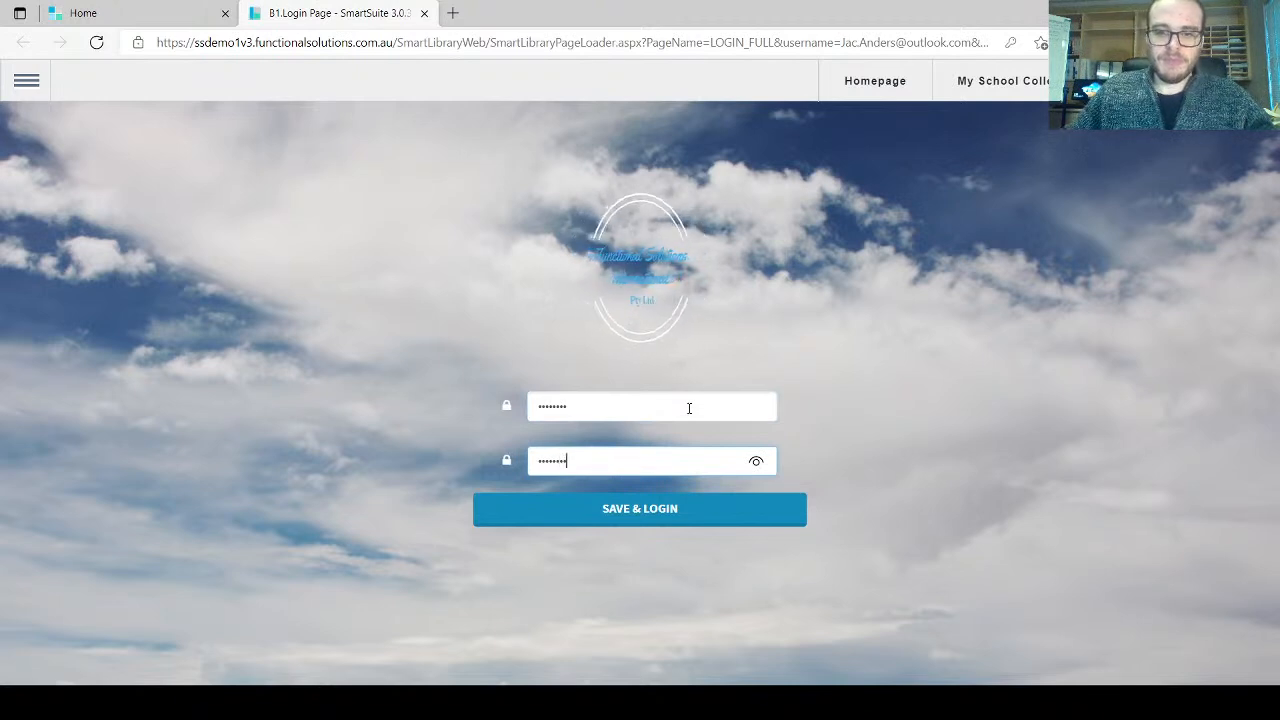
click(640, 512)
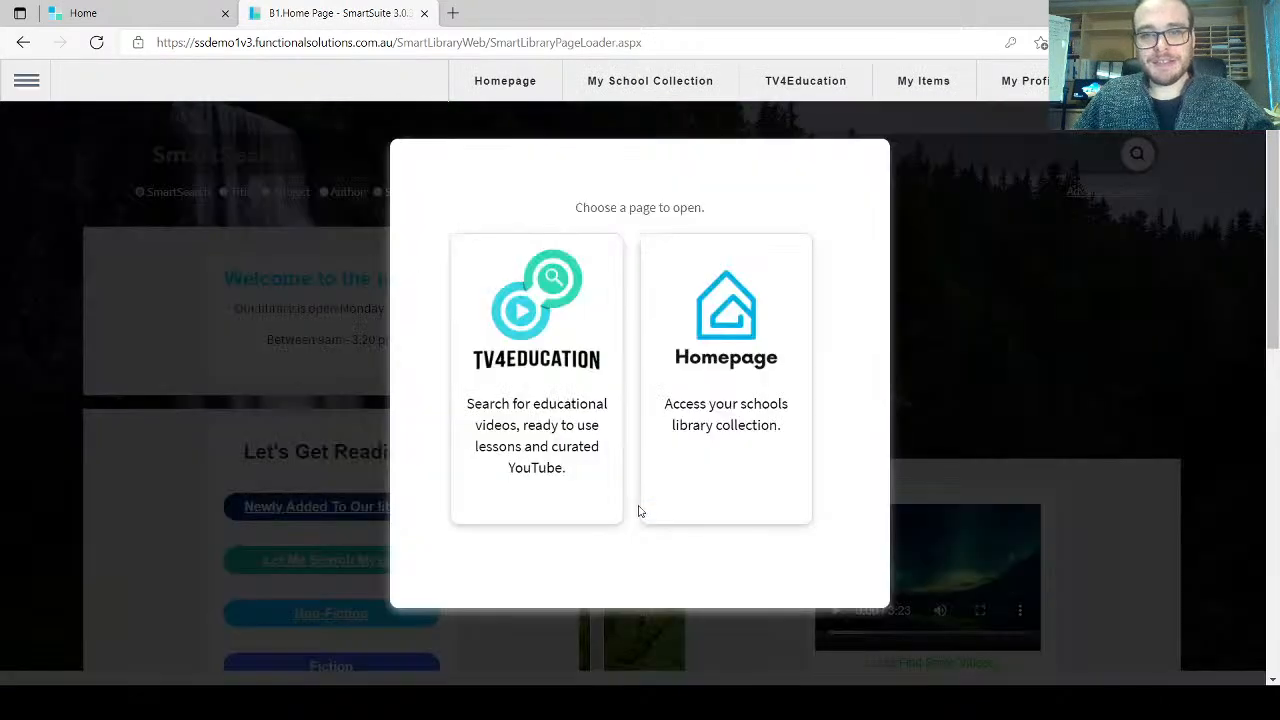
click(734, 486)
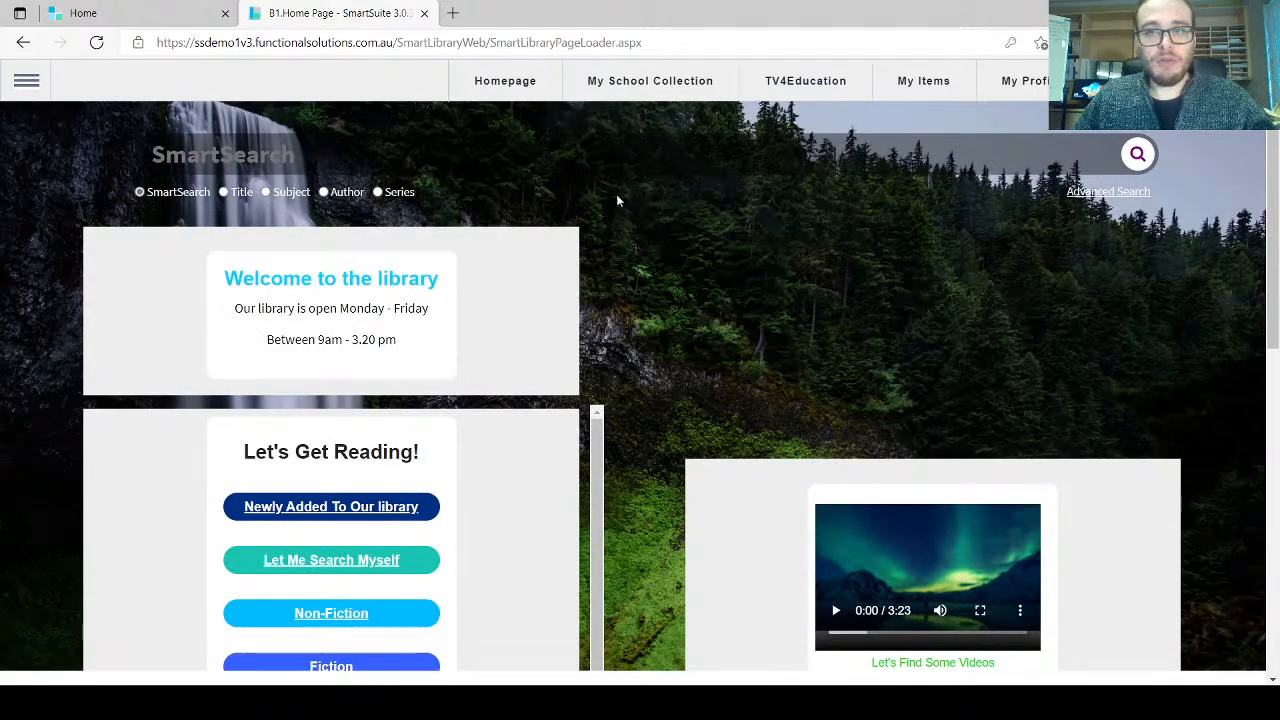
Step: Set the TV4Education interests to Primary and The Arts, browse the videos, then return home
click(795, 84)
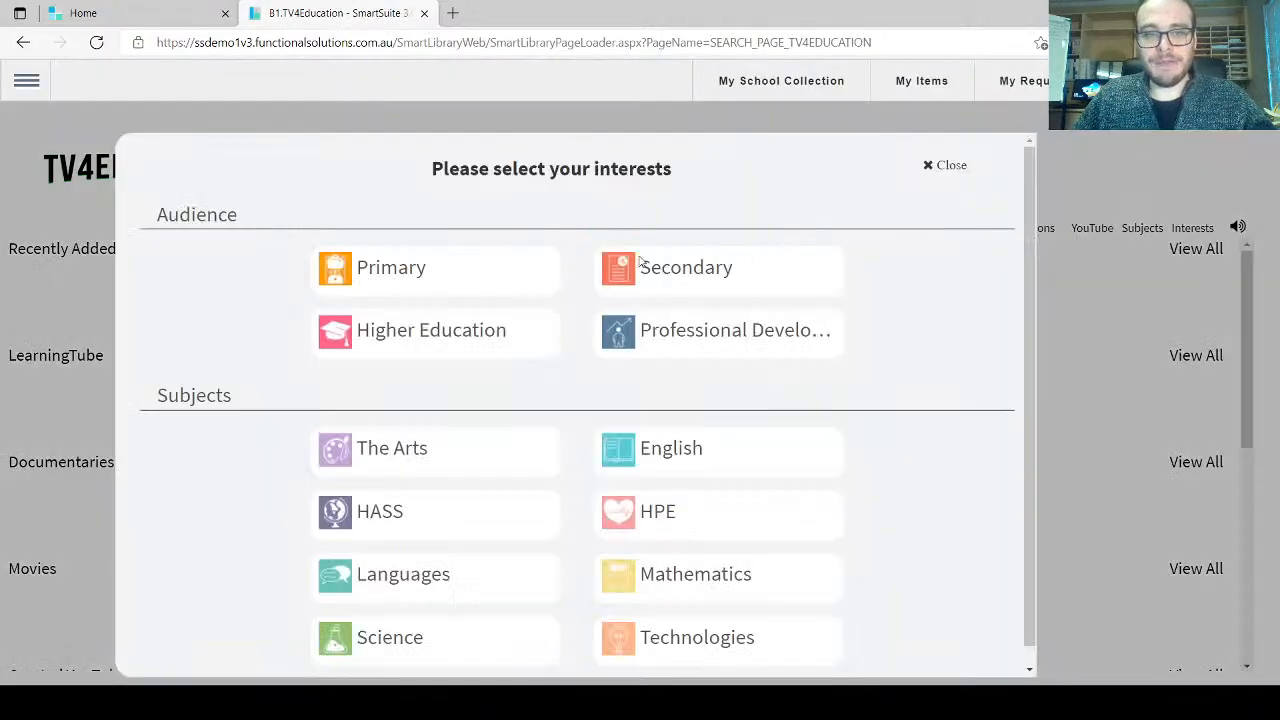
click(482, 273)
click(494, 461)
click(948, 166)
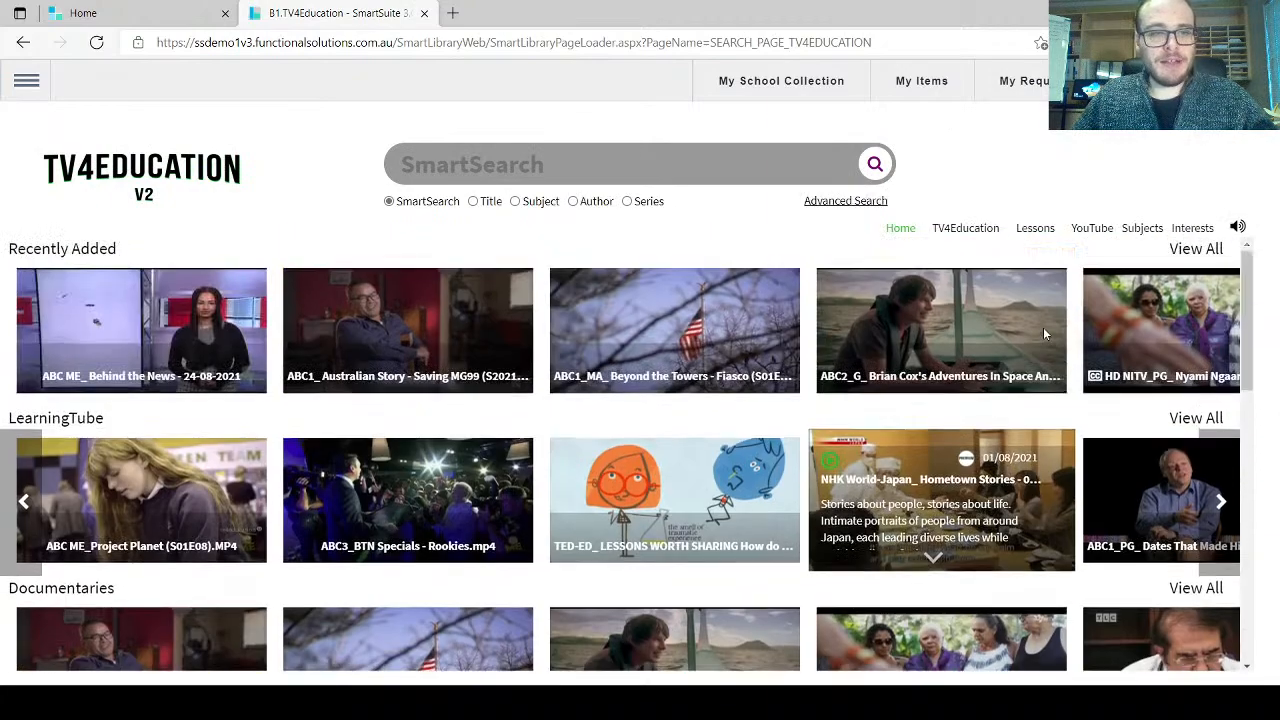
mouse_move(1043, 329)
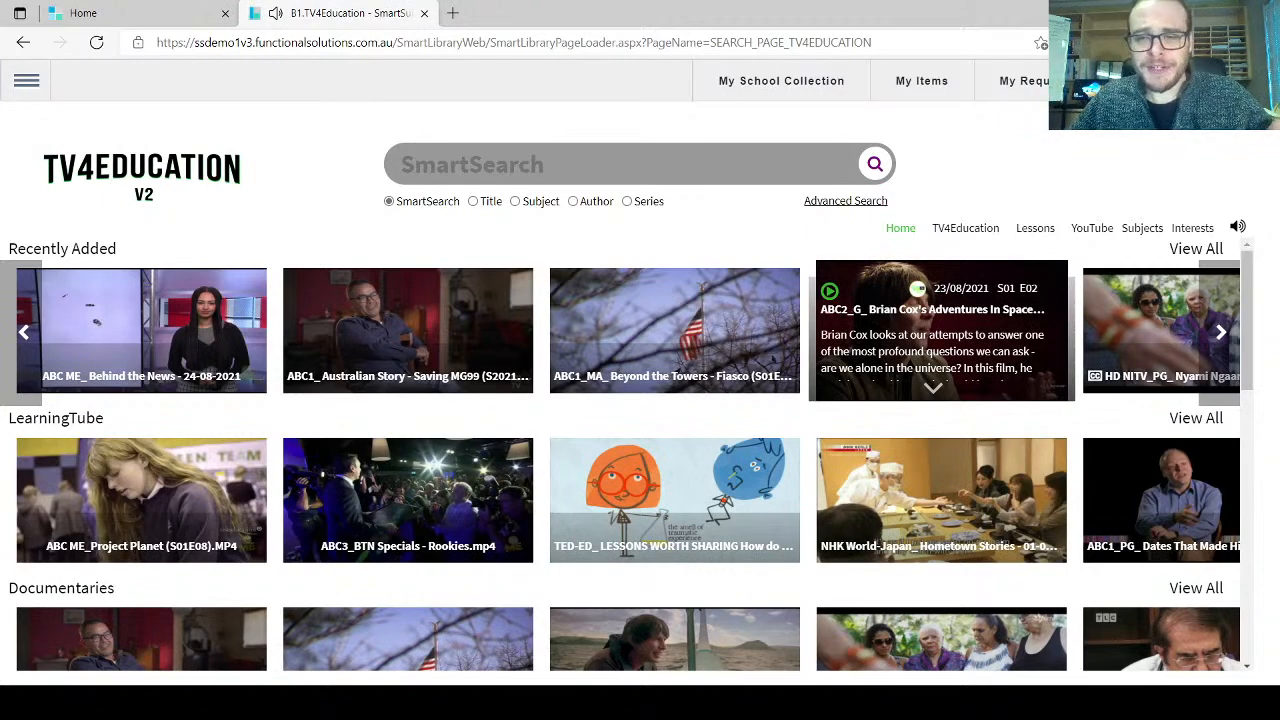
click(1035, 229)
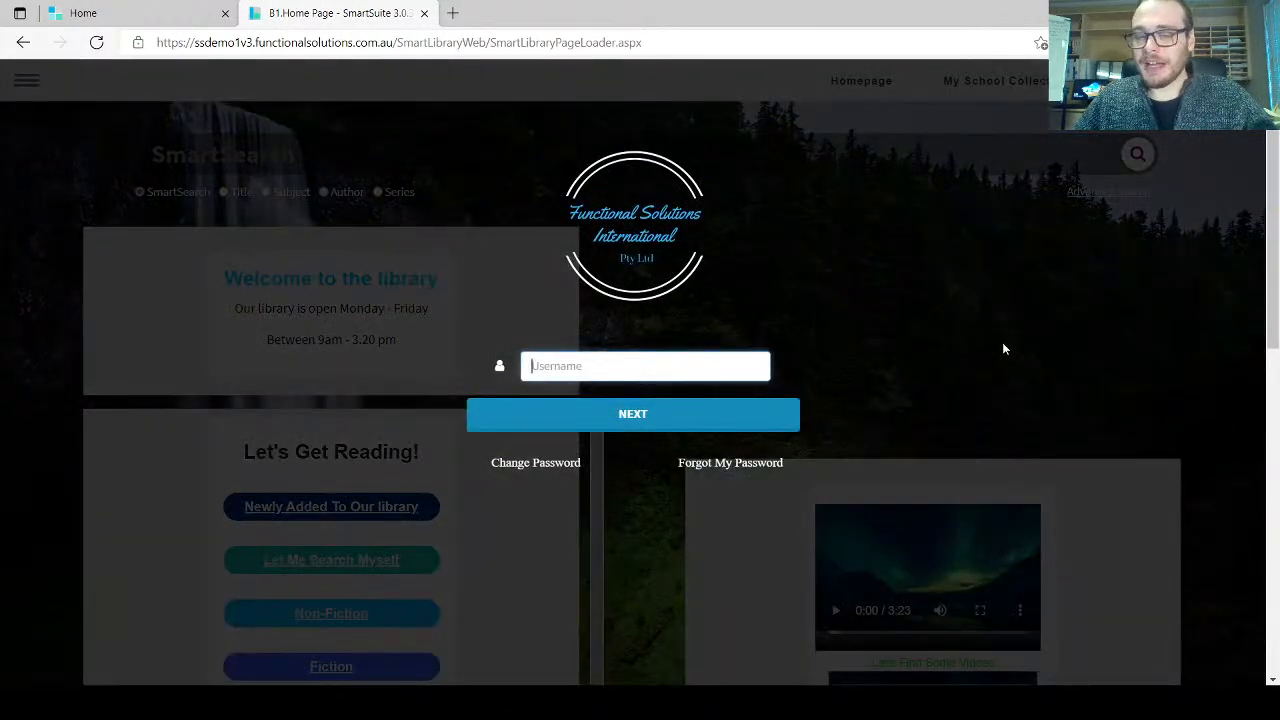
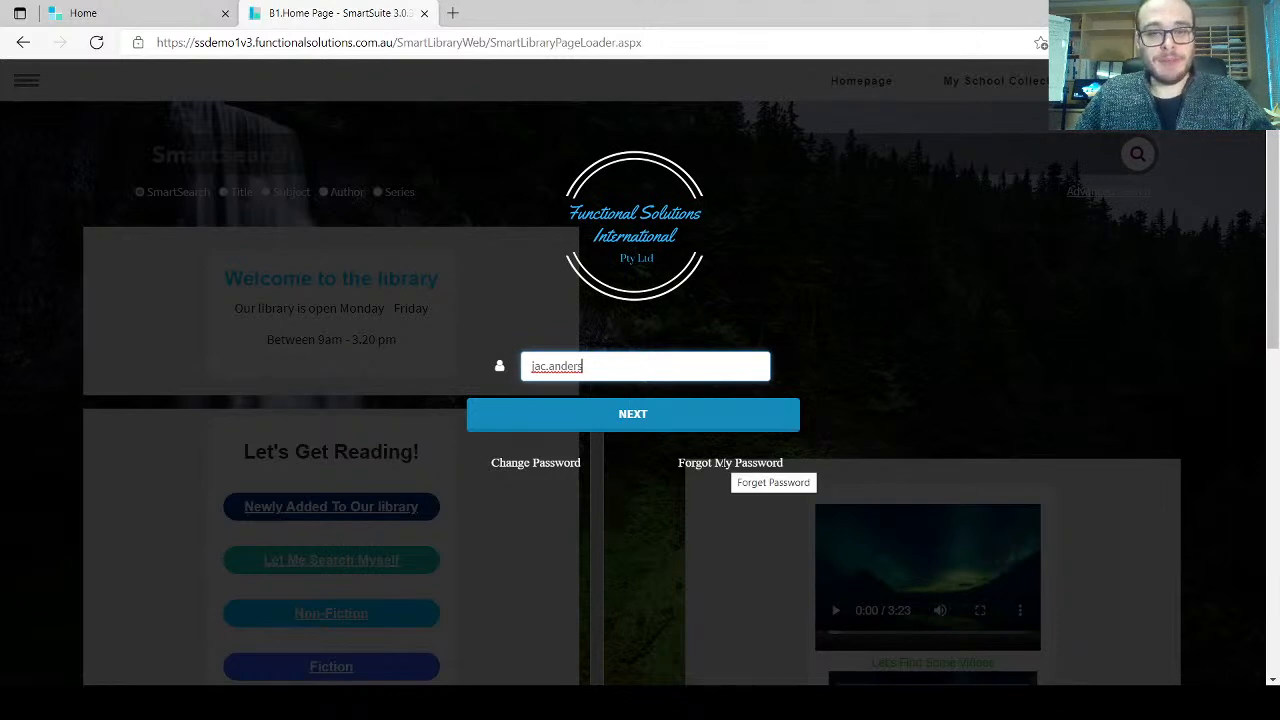
Step: Request and confirm a forgotten-password reset for the teacher's username, then go to Outlook
click(724, 463)
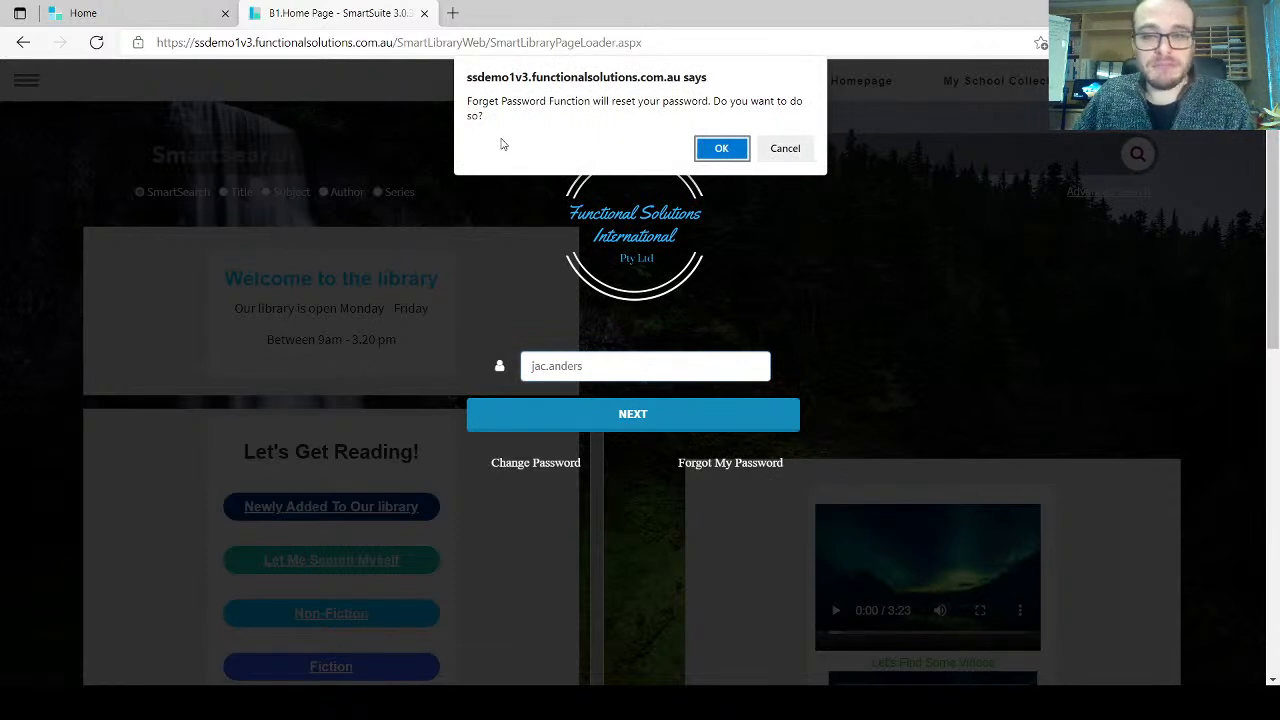
click(706, 148)
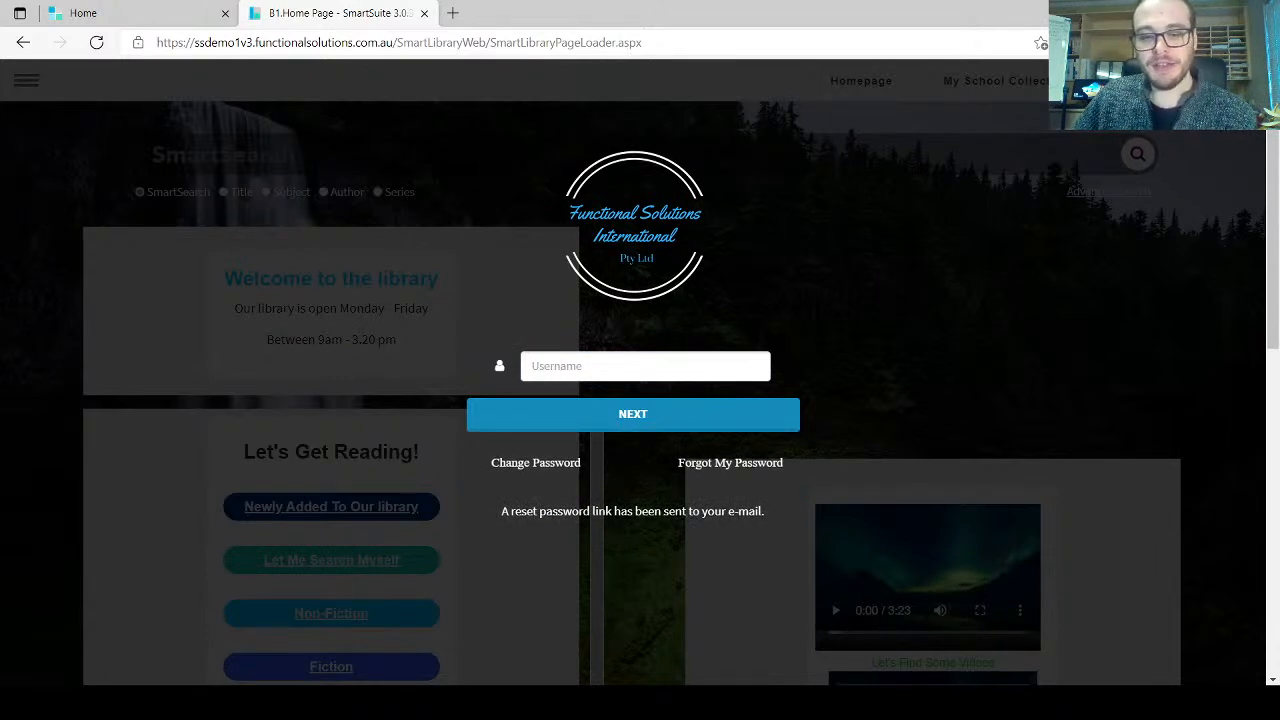
click(766, 702)
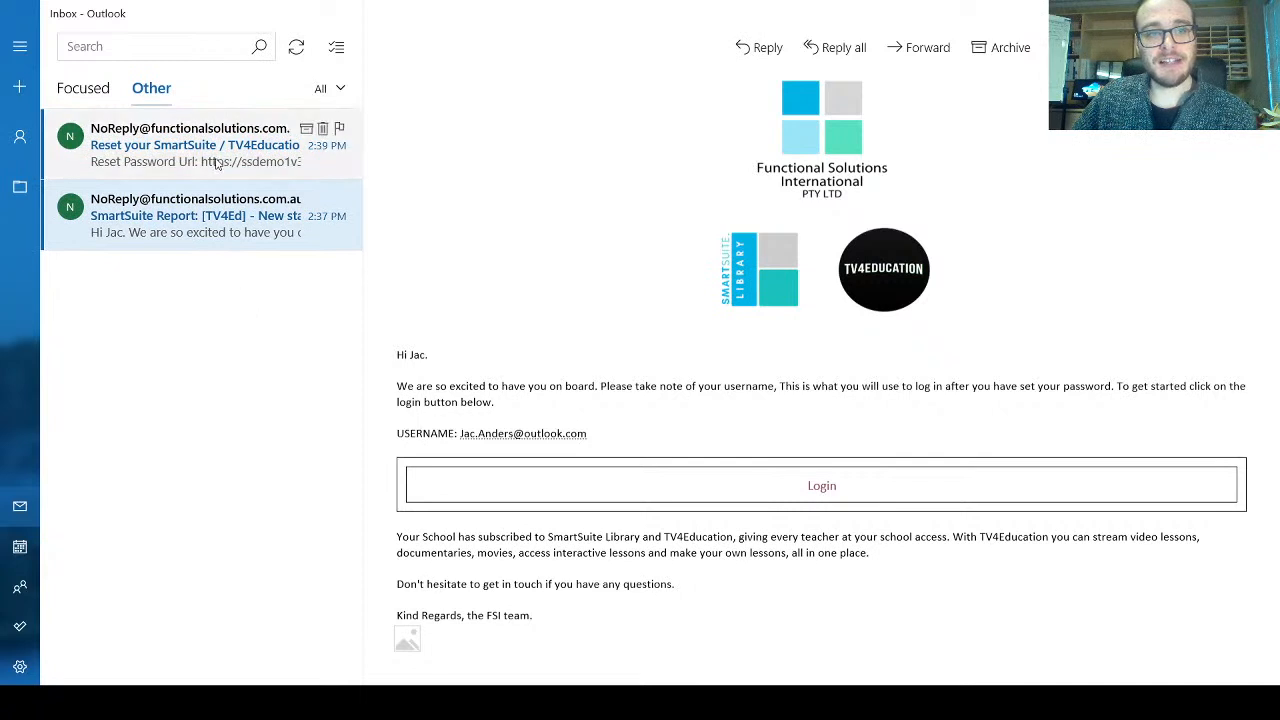
Step: Open the 'Reset your SmartSuite / TV4Education Password' email and follow its Reset Password link
click(203, 150)
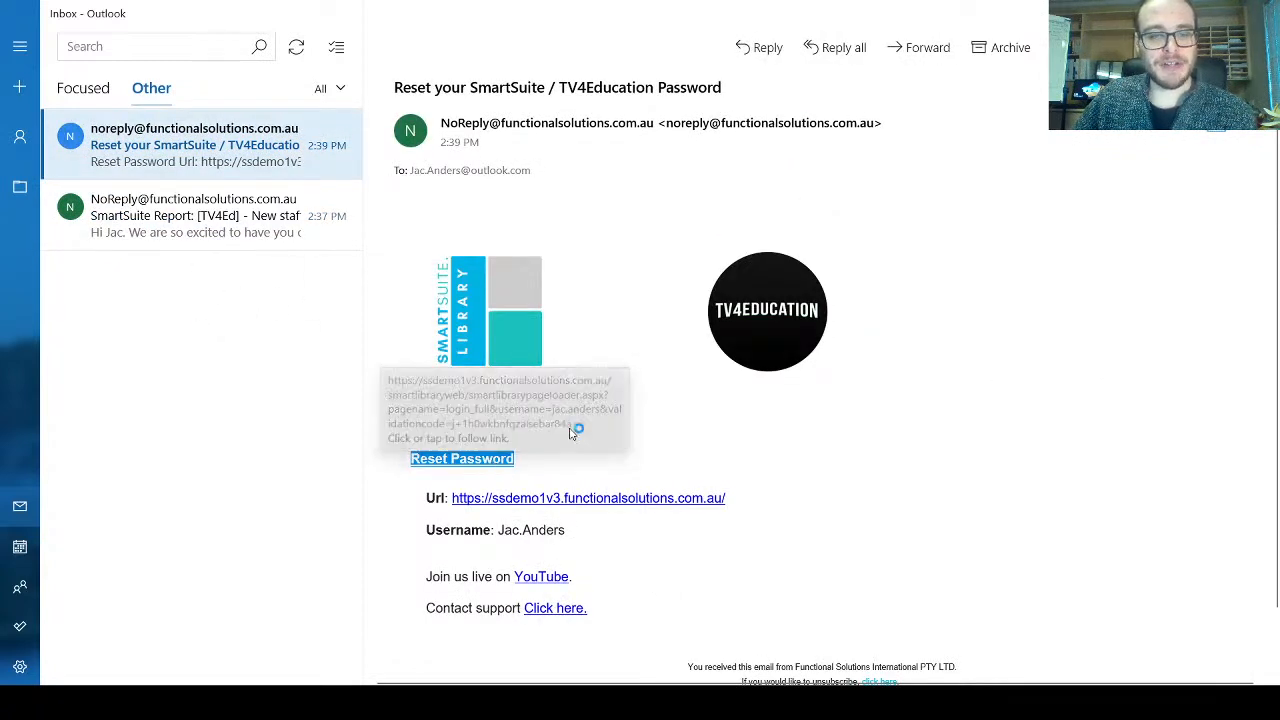
click(466, 456)
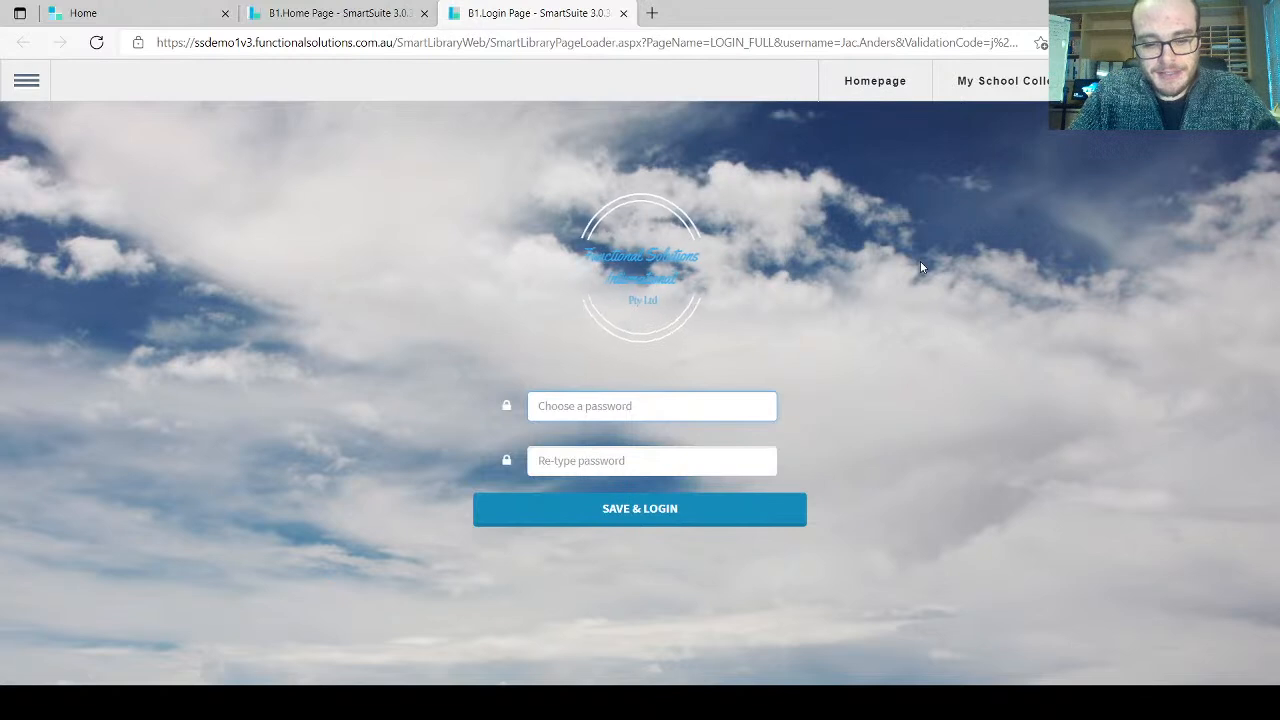
Step: Save a new password entered twice, sign in to the Homepage, then log out
text(password12)
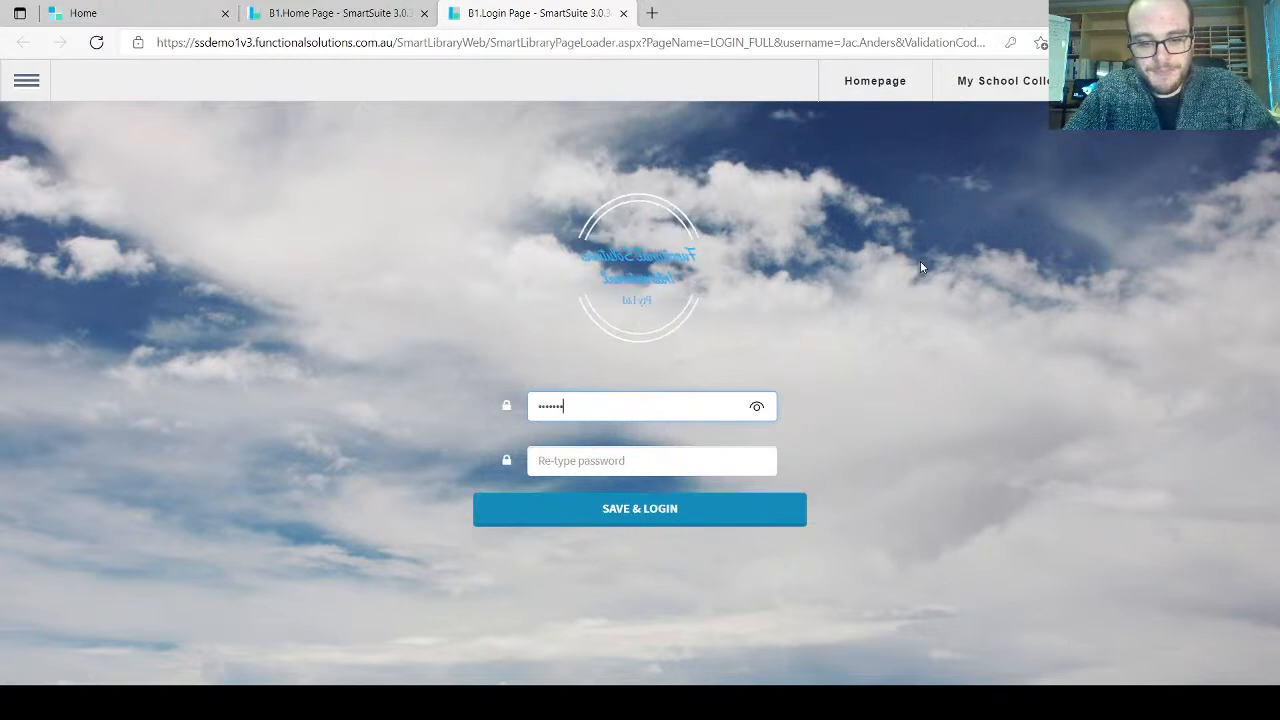
key(Tab)
text(password12)
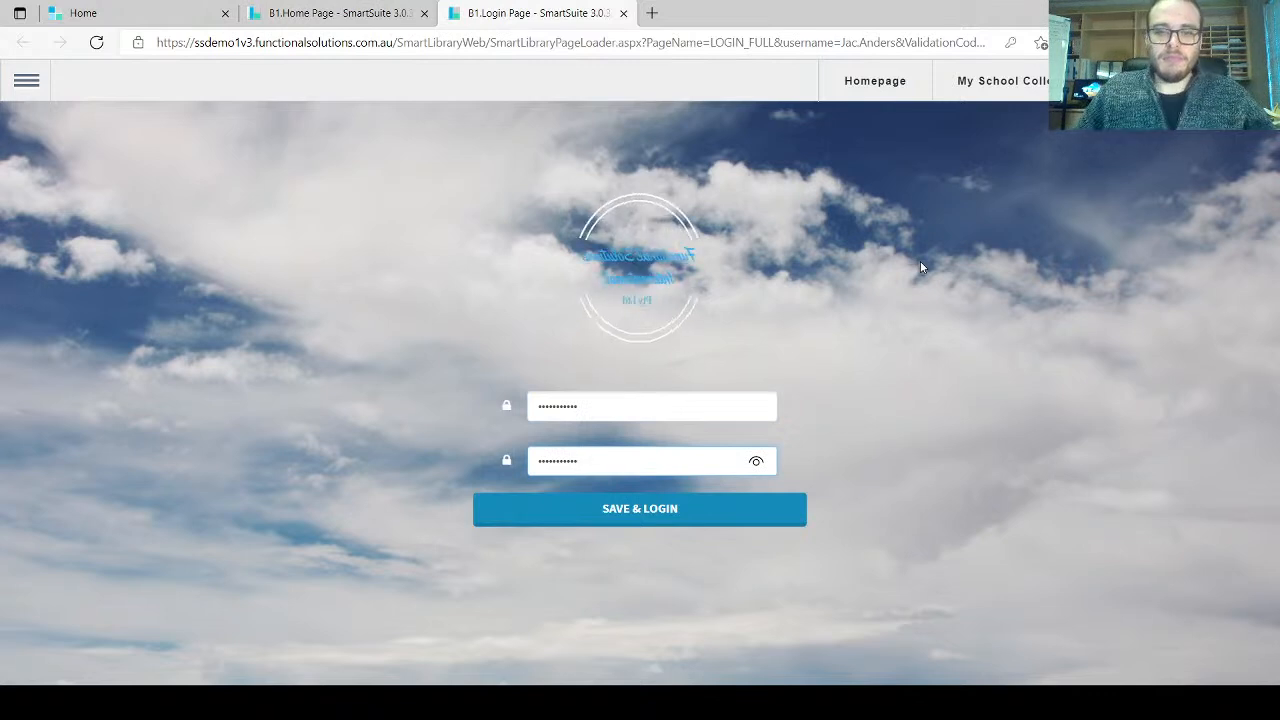
click(677, 520)
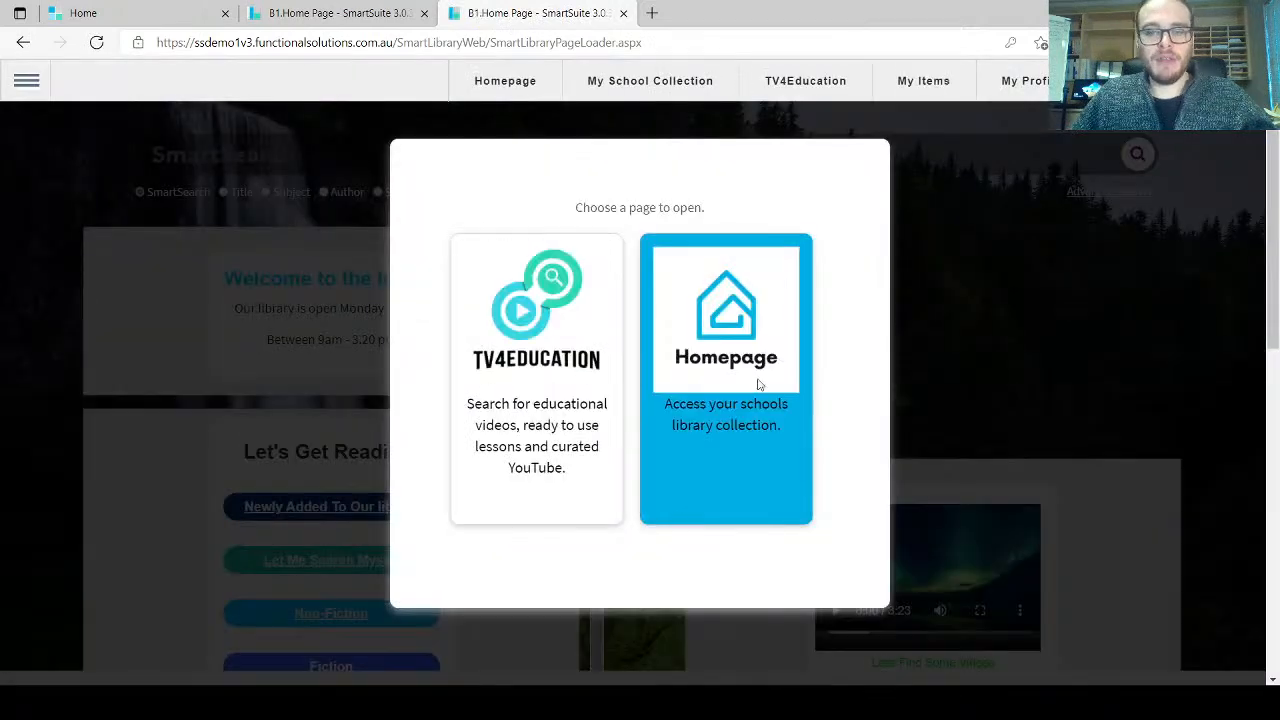
click(755, 368)
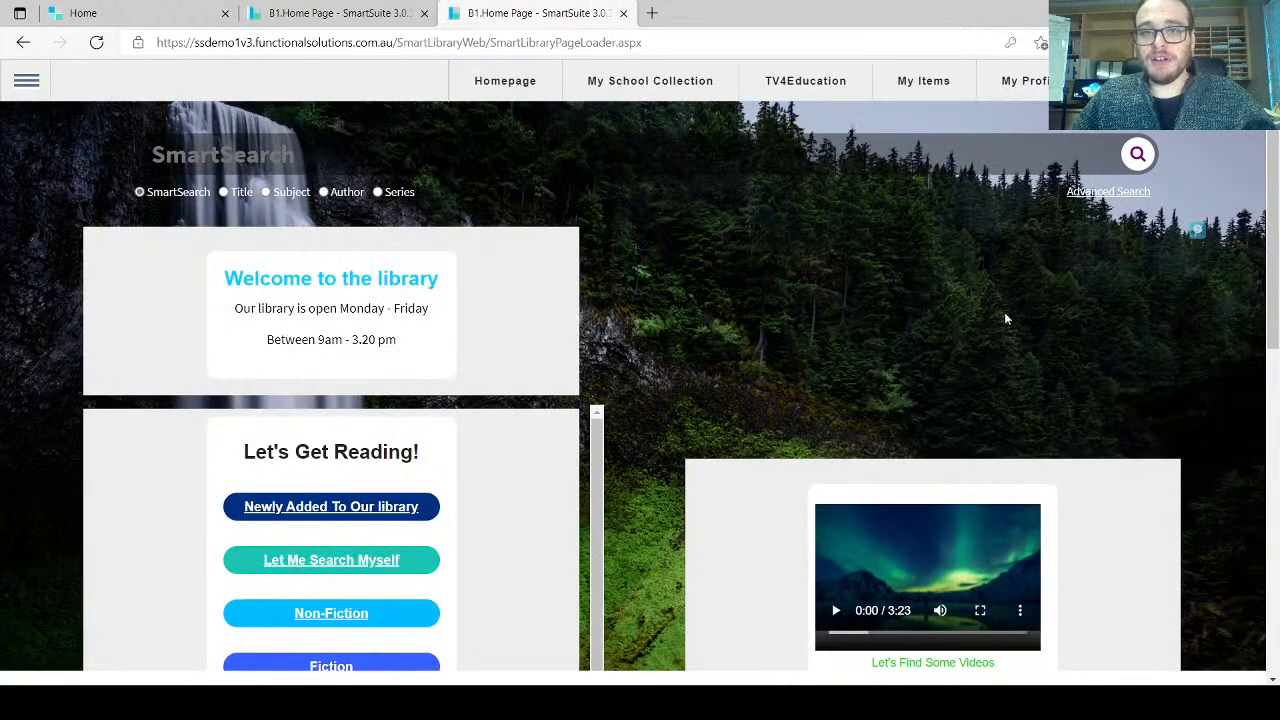
click(1212, 82)
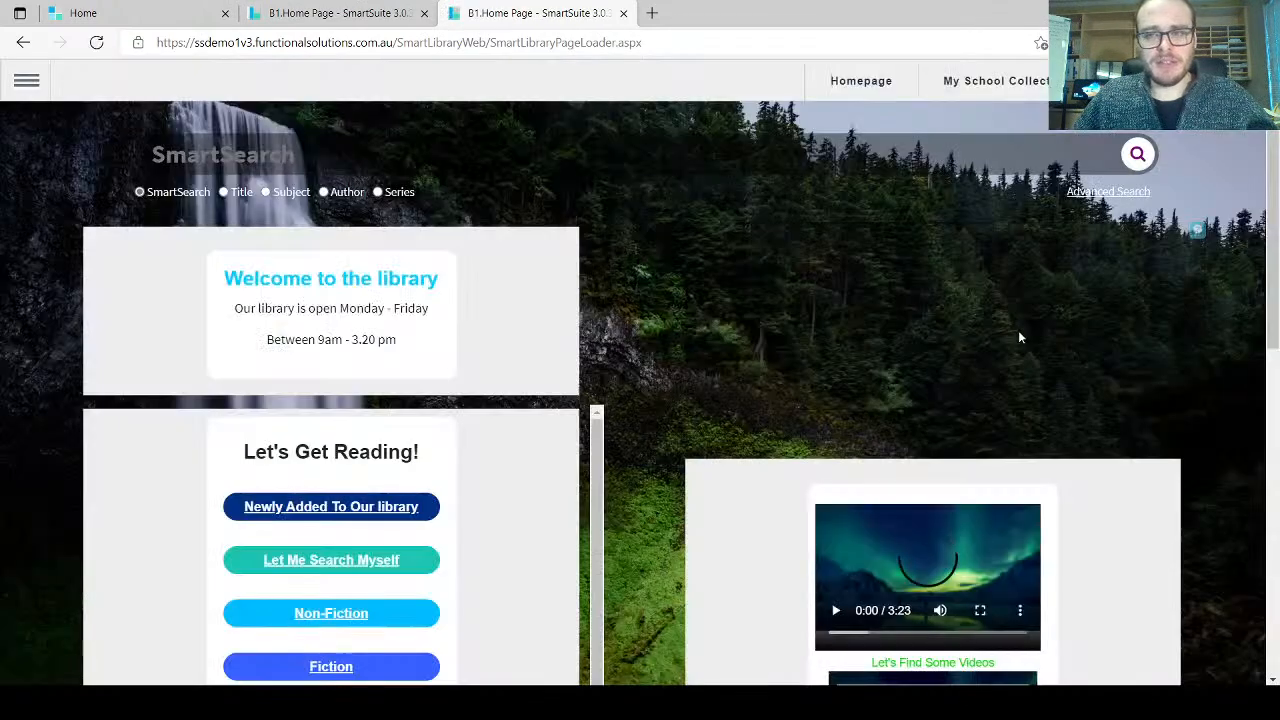
Step: Enter the teacher's username in the login box and submit the temporary password to change it
click(1133, 190)
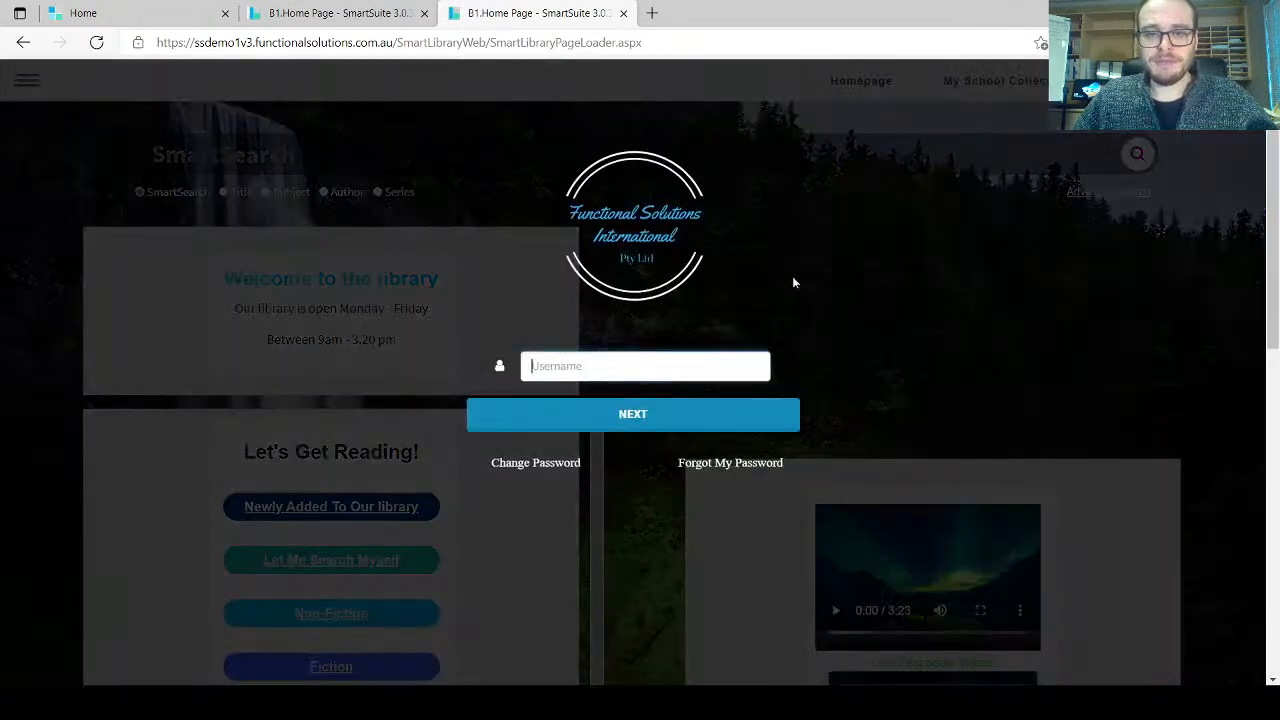
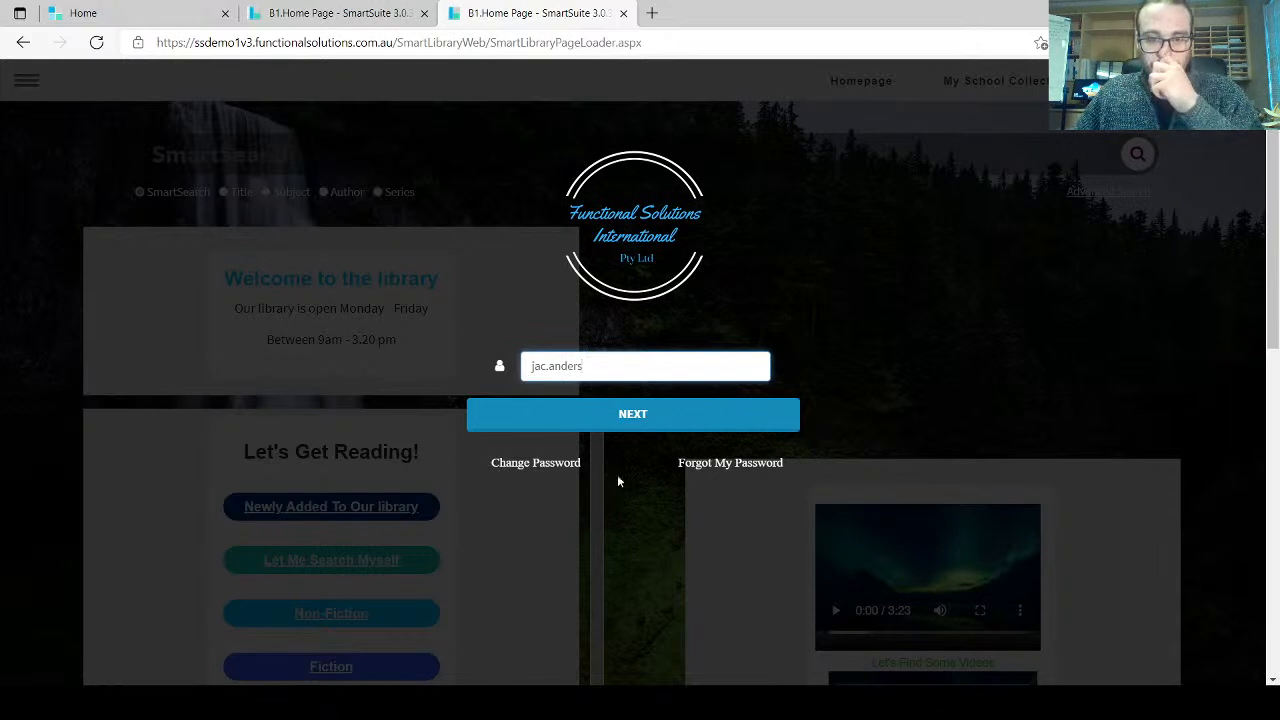
click(535, 463)
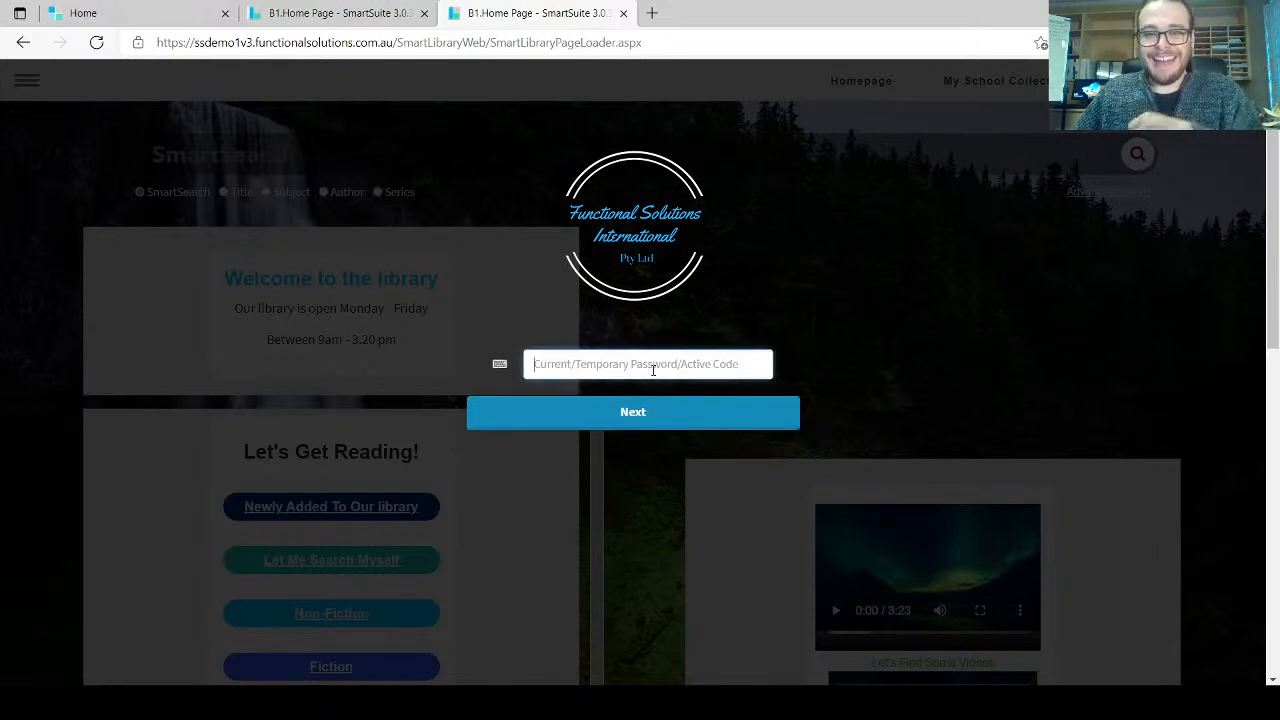
text(•••••)
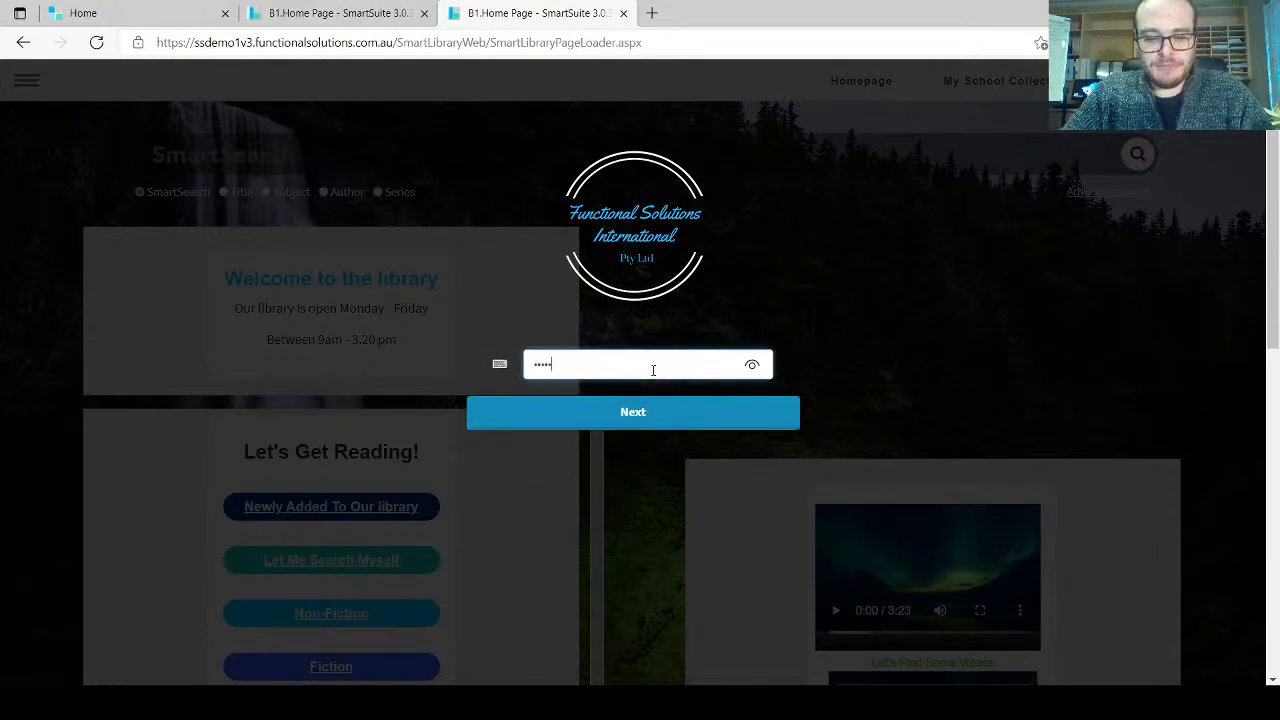
text(•••••)
click(646, 412)
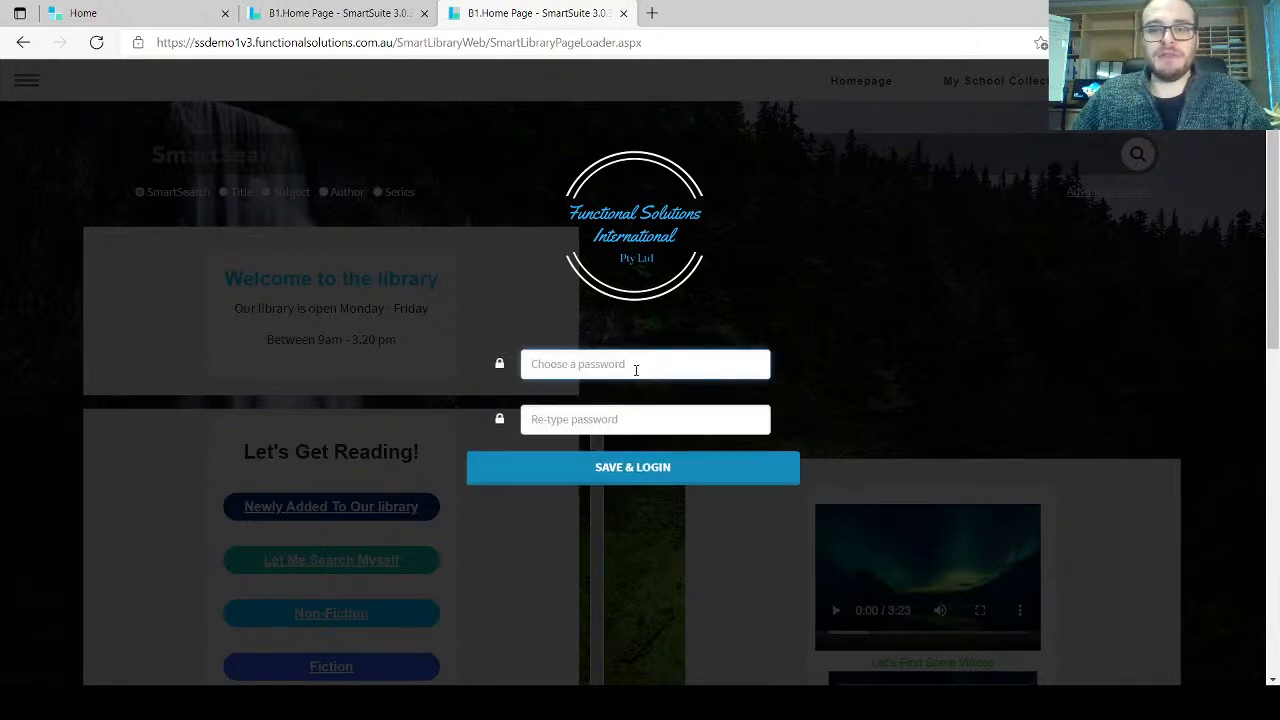
Step: Set and confirm a new password, sign in, and go to the library homepage
text(••••••••)
key(Tab)
text(••••••••)
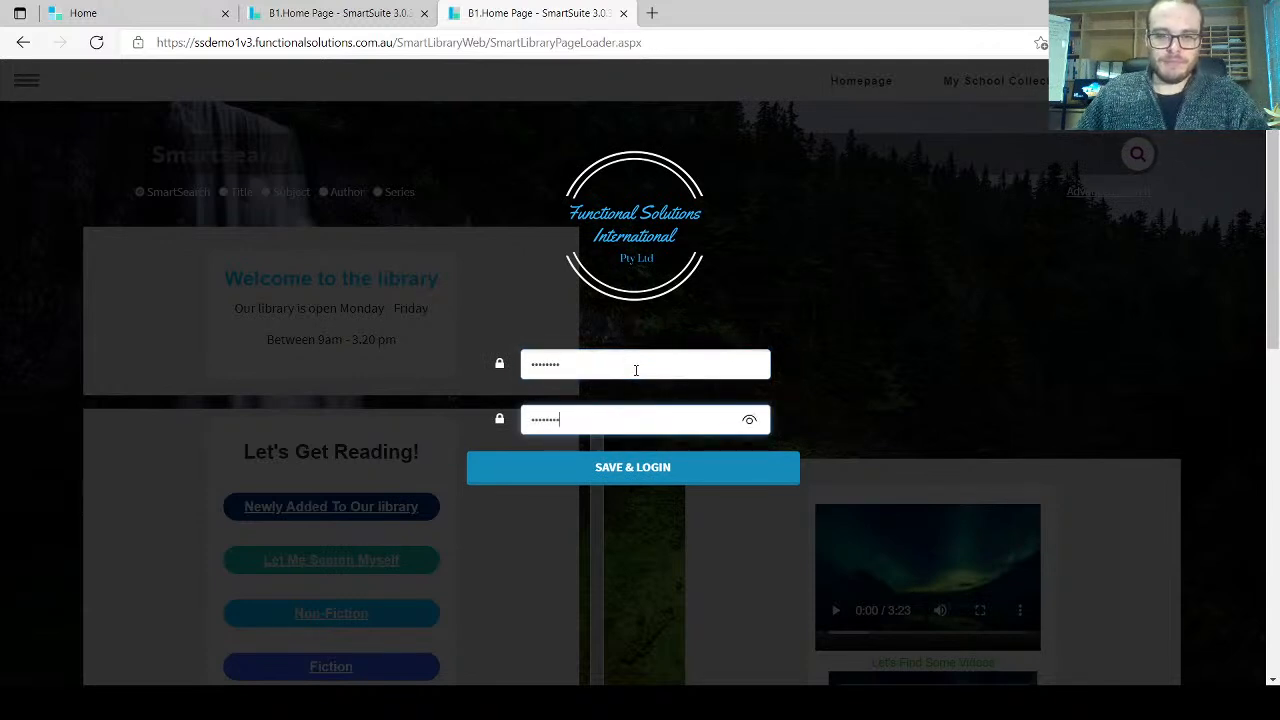
click(644, 474)
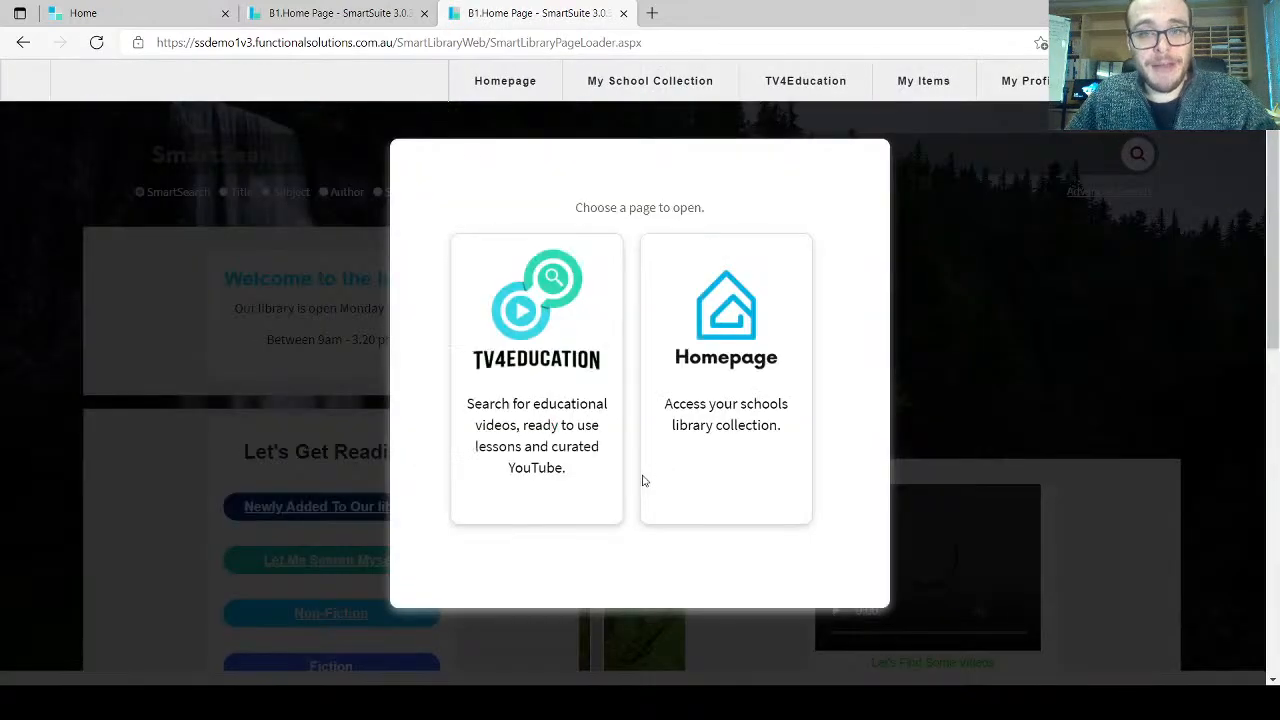
click(691, 403)
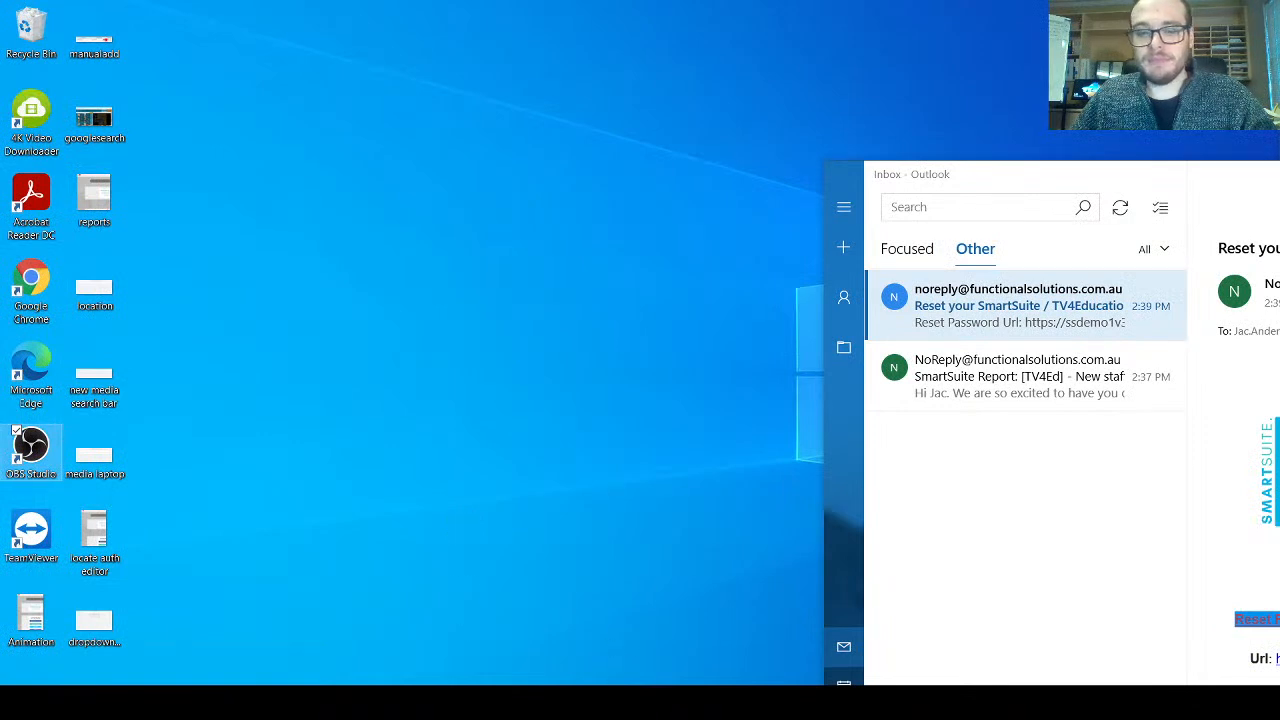
Step: Bring the SmartSuite Chrome window onto the desktop and maximise it
mouse_move(609, 654)
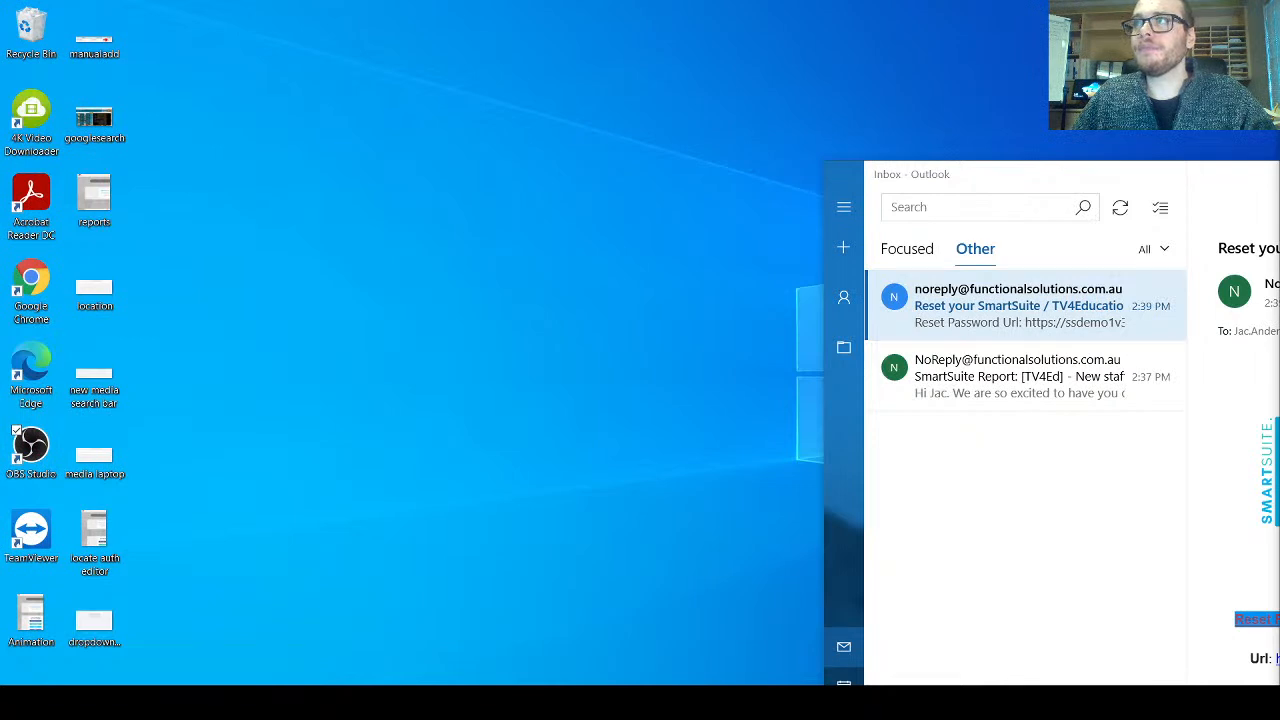
drag(1279, 150, 736, 194)
double_click(746, 154)
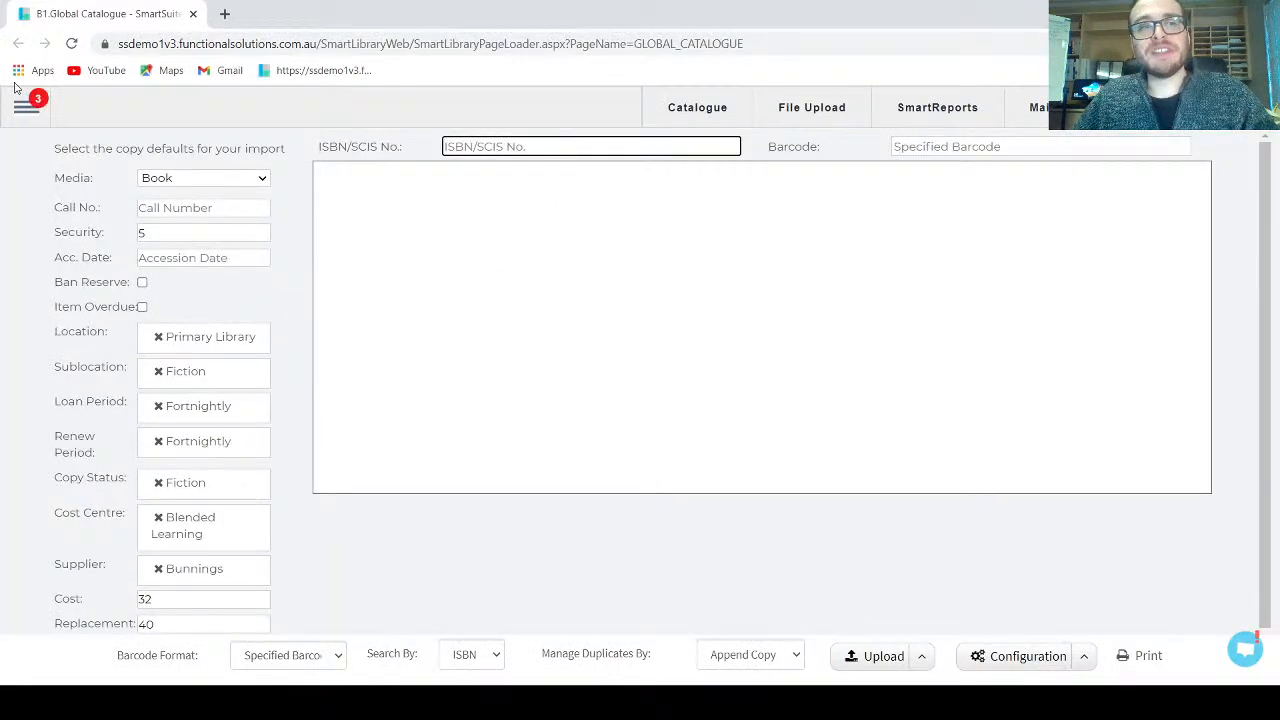
Step: Start a new patron in Patron Management with Change Password on Next Login YES and Email Login off
click(24, 104)
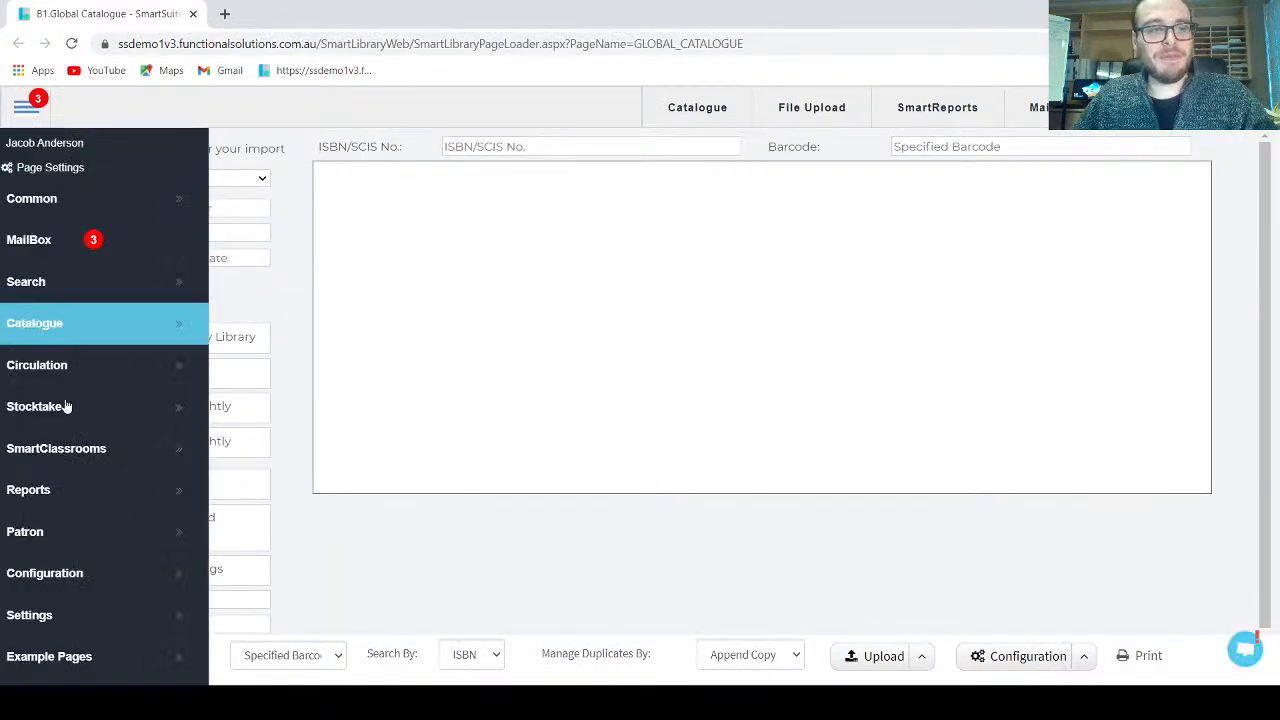
mouse_move(67, 536)
click(290, 580)
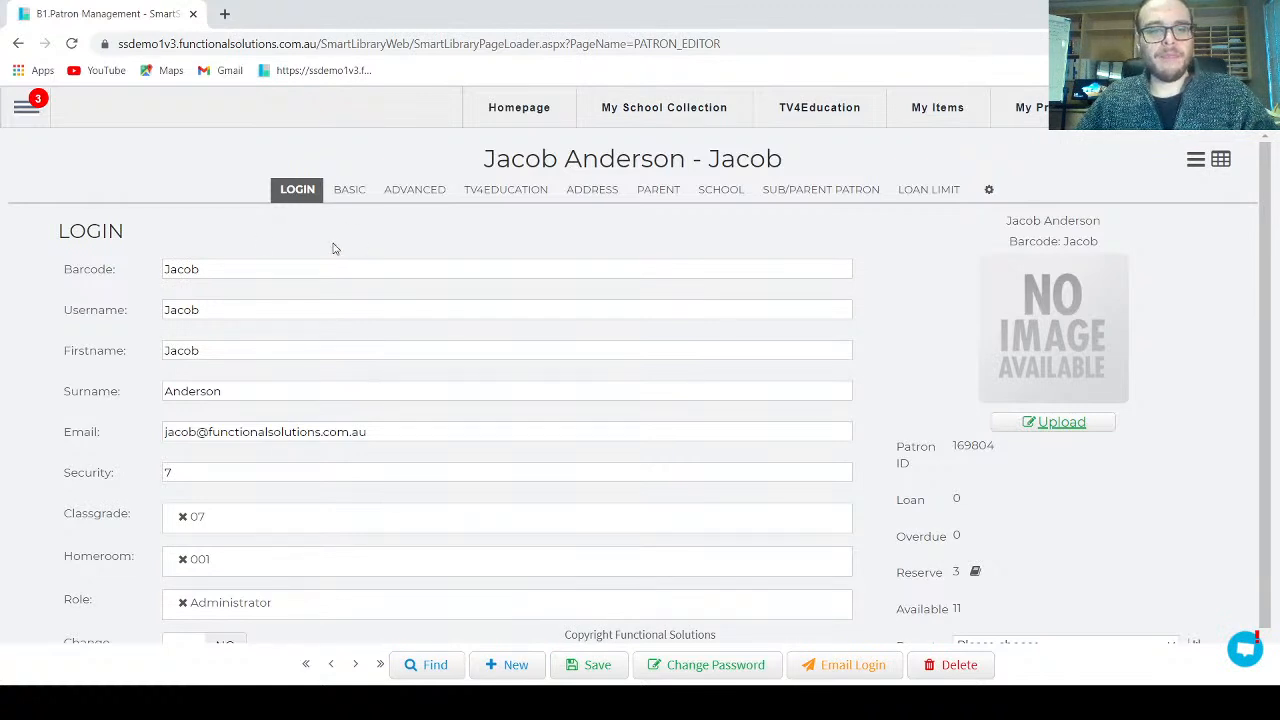
scroll(333, 240, down, 1)
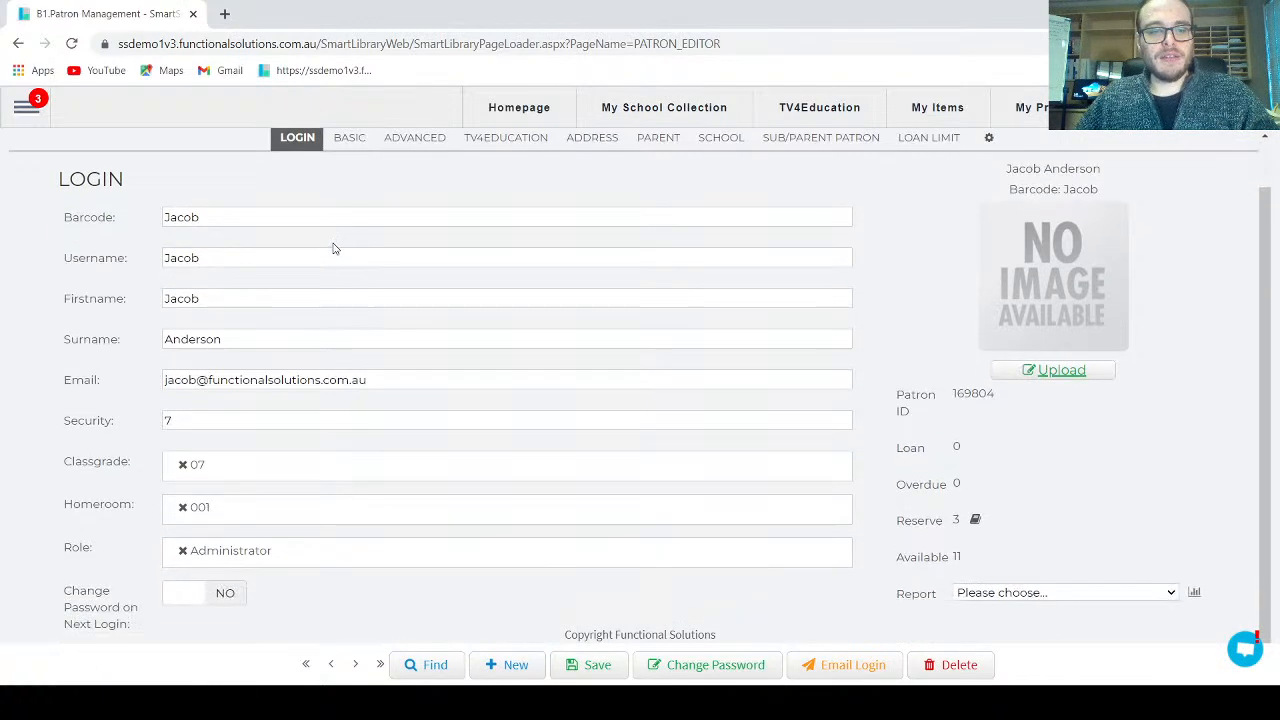
click(511, 665)
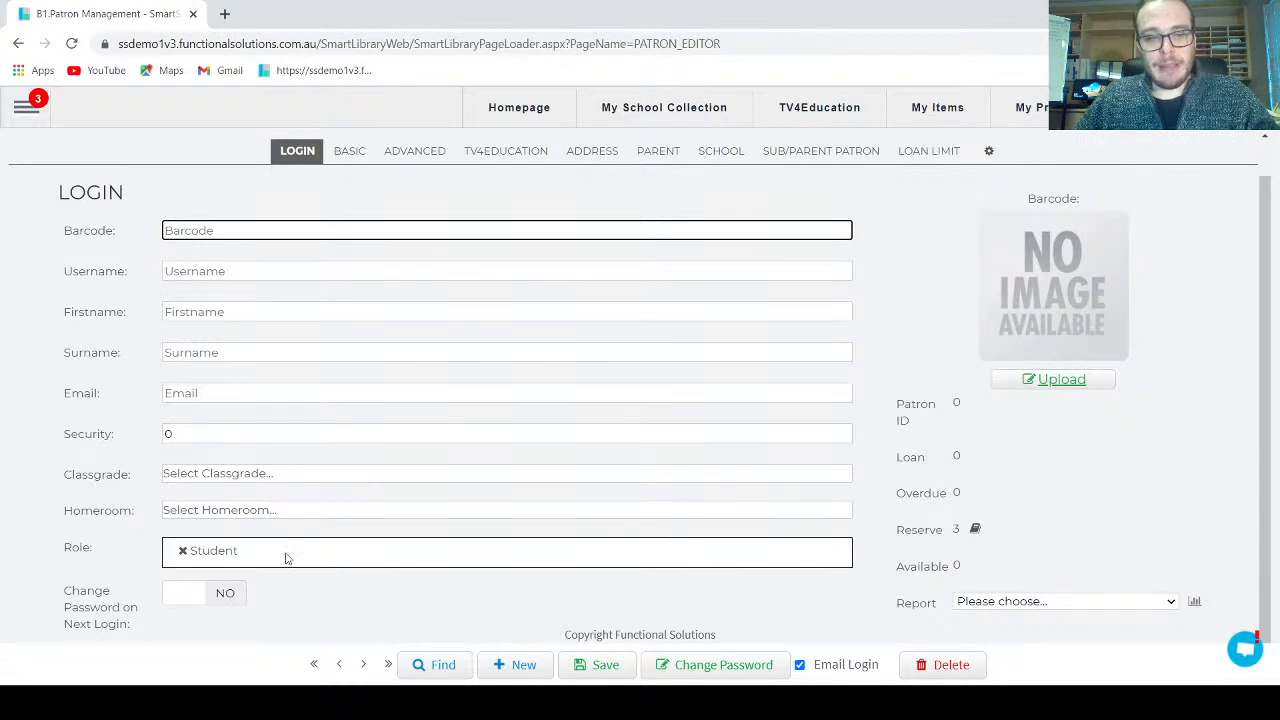
click(191, 601)
click(800, 665)
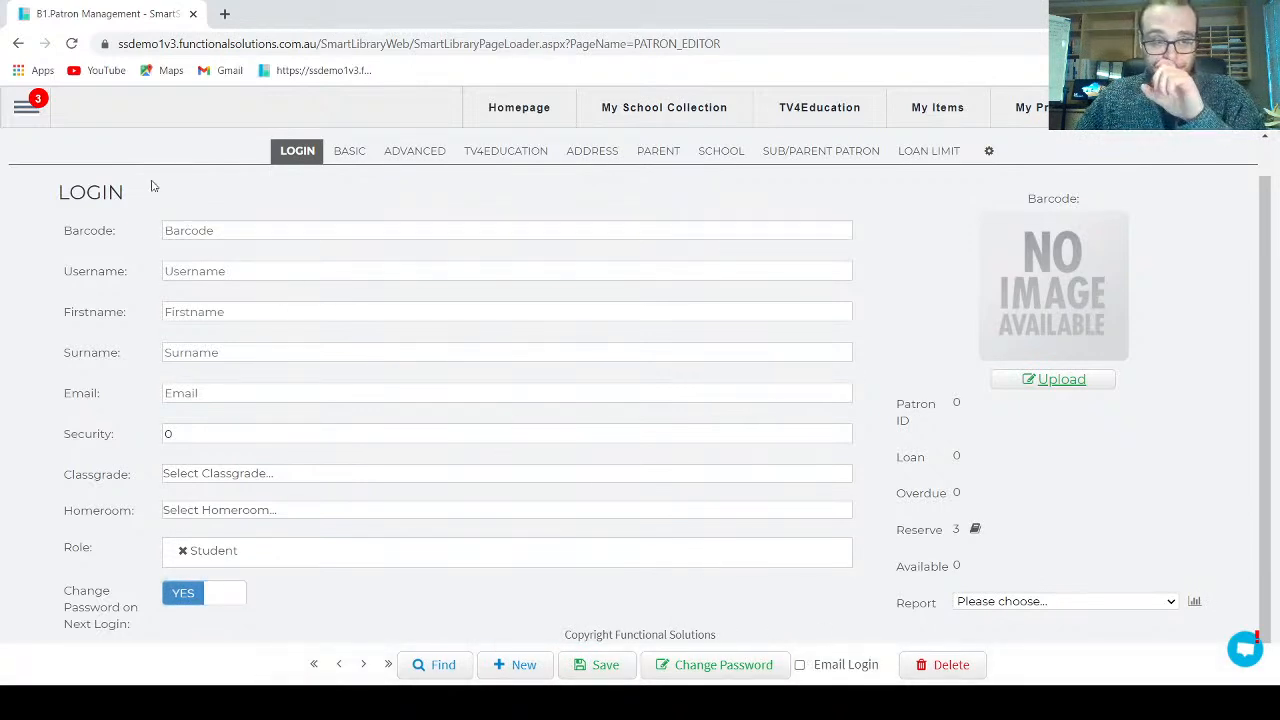
Step: Go to the Reports page from the main menu
click(26, 107)
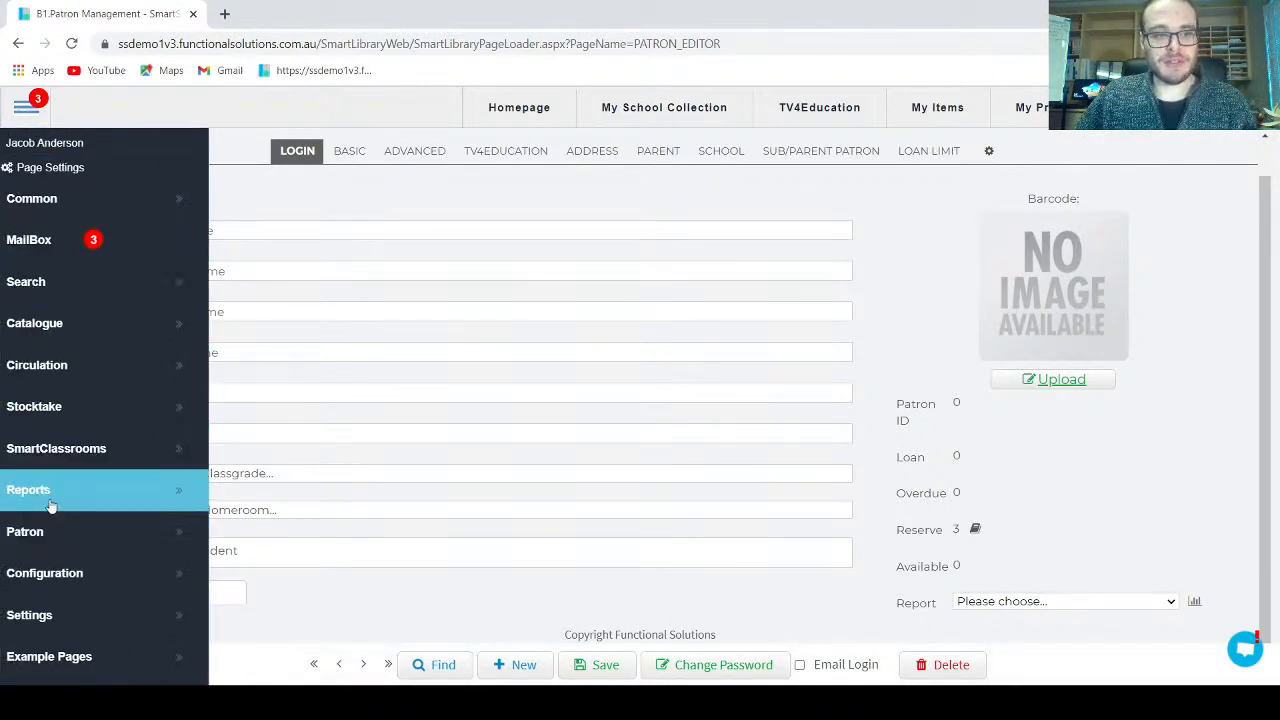
mouse_move(205, 531)
click(294, 507)
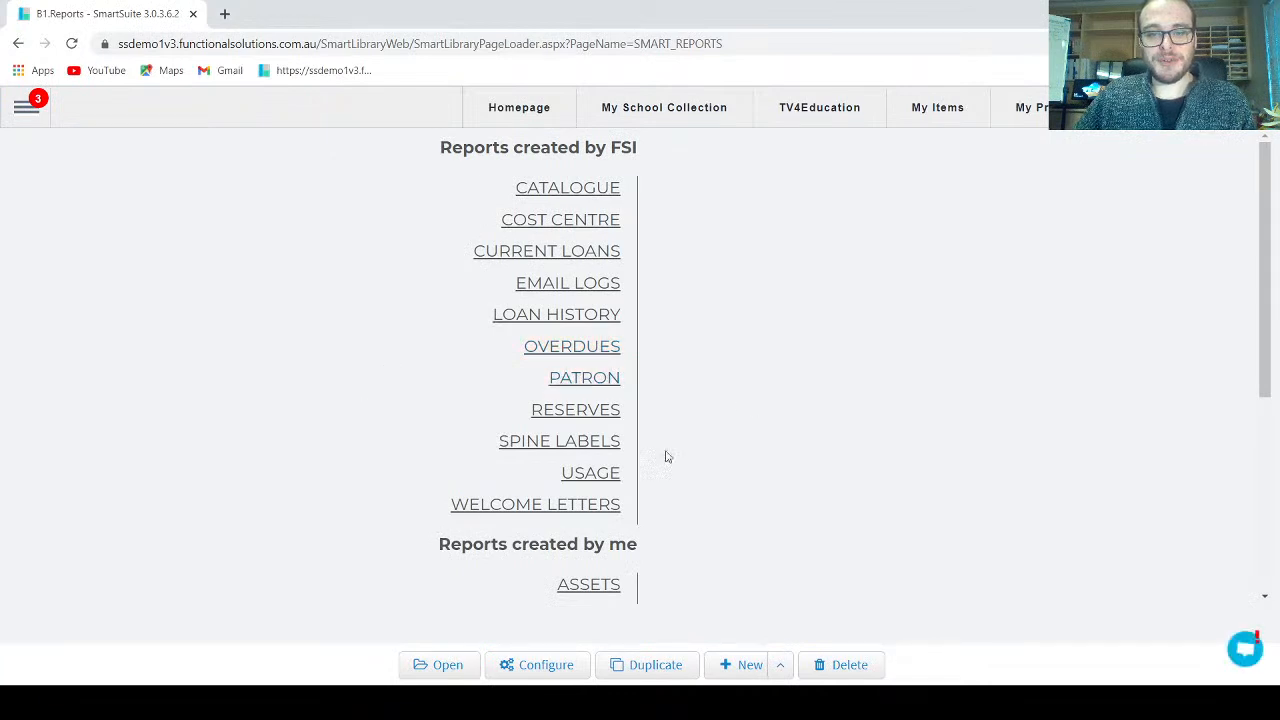
Step: Generate the New staff member - Once off letter filtered by the teacher's username as Patron Barcode
click(608, 505)
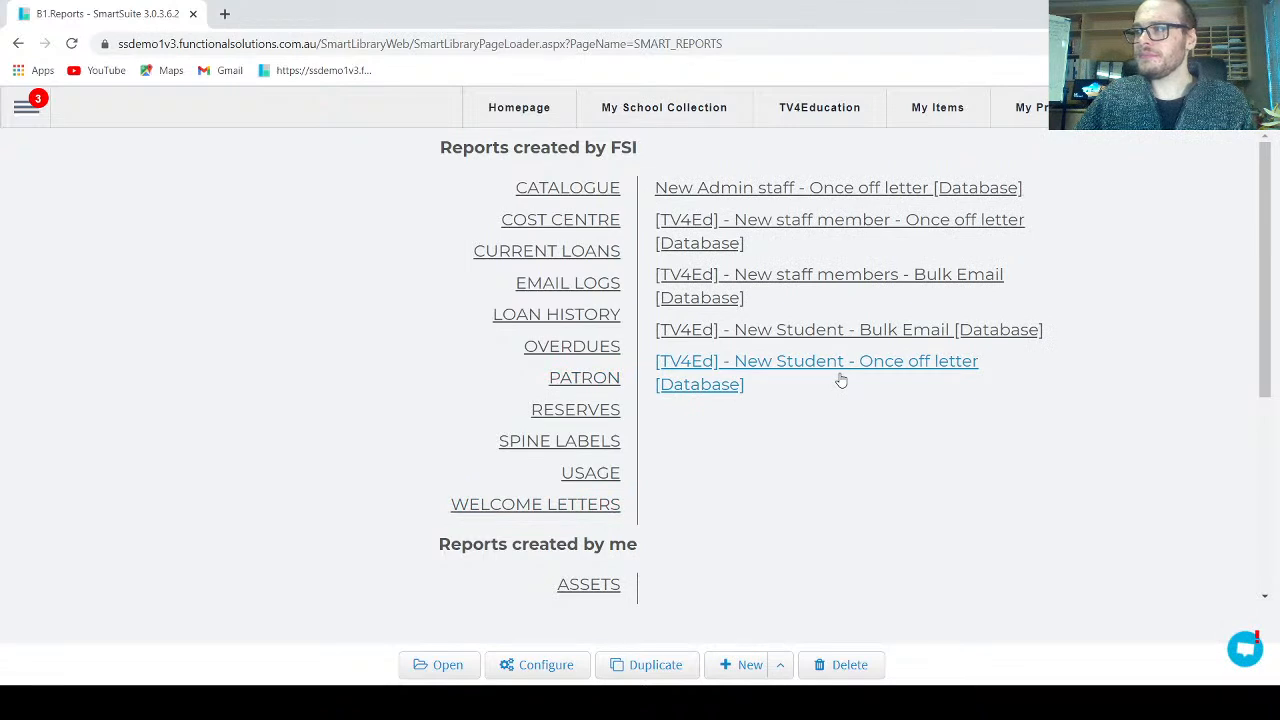
double_click(849, 232)
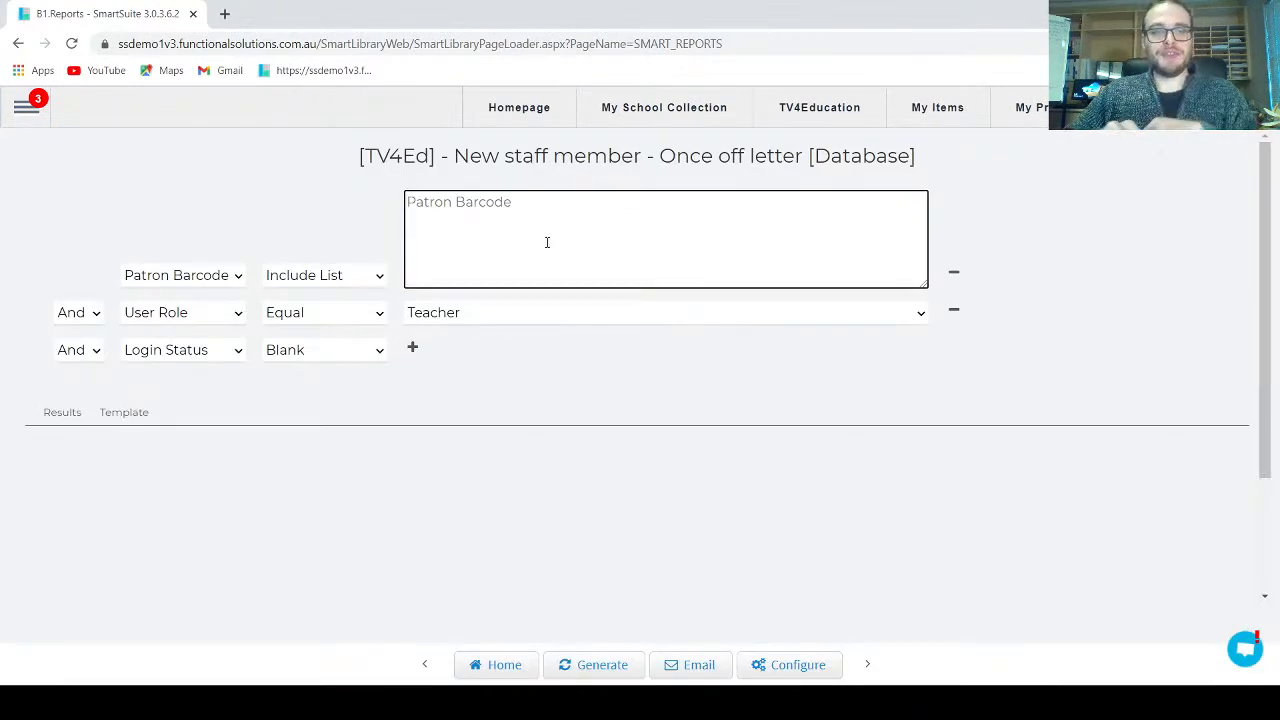
click(547, 242)
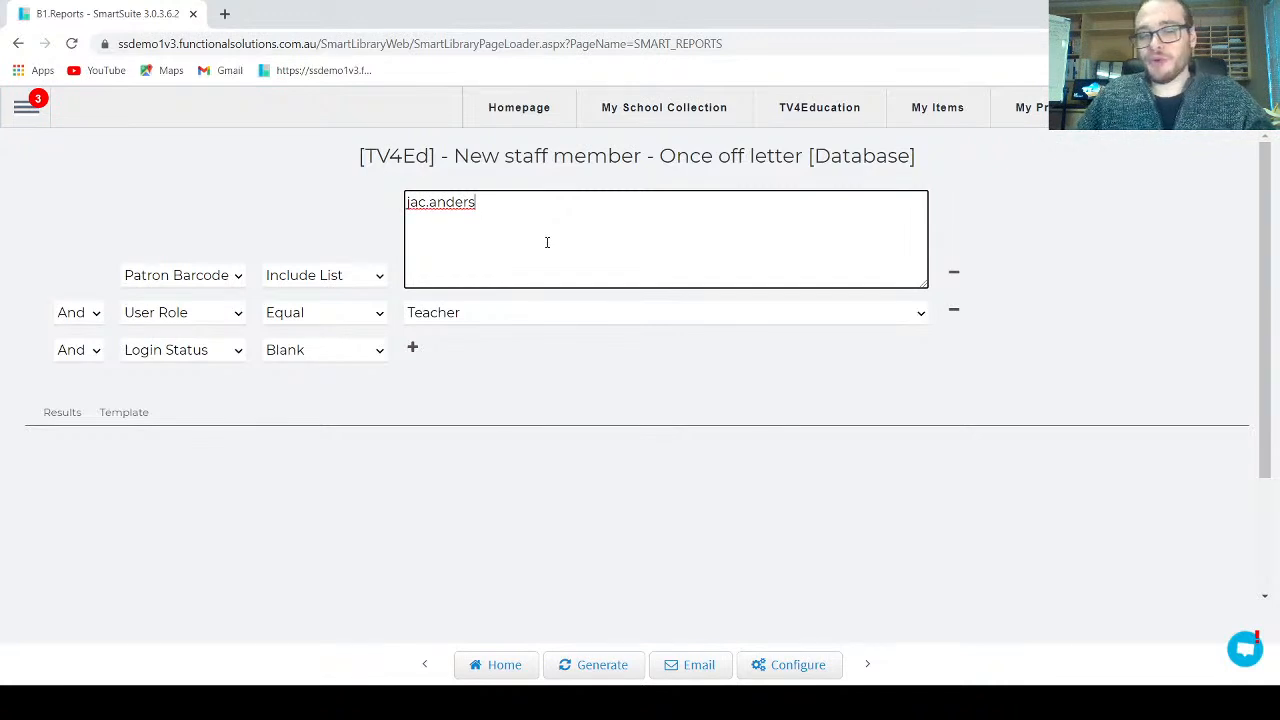
click(612, 666)
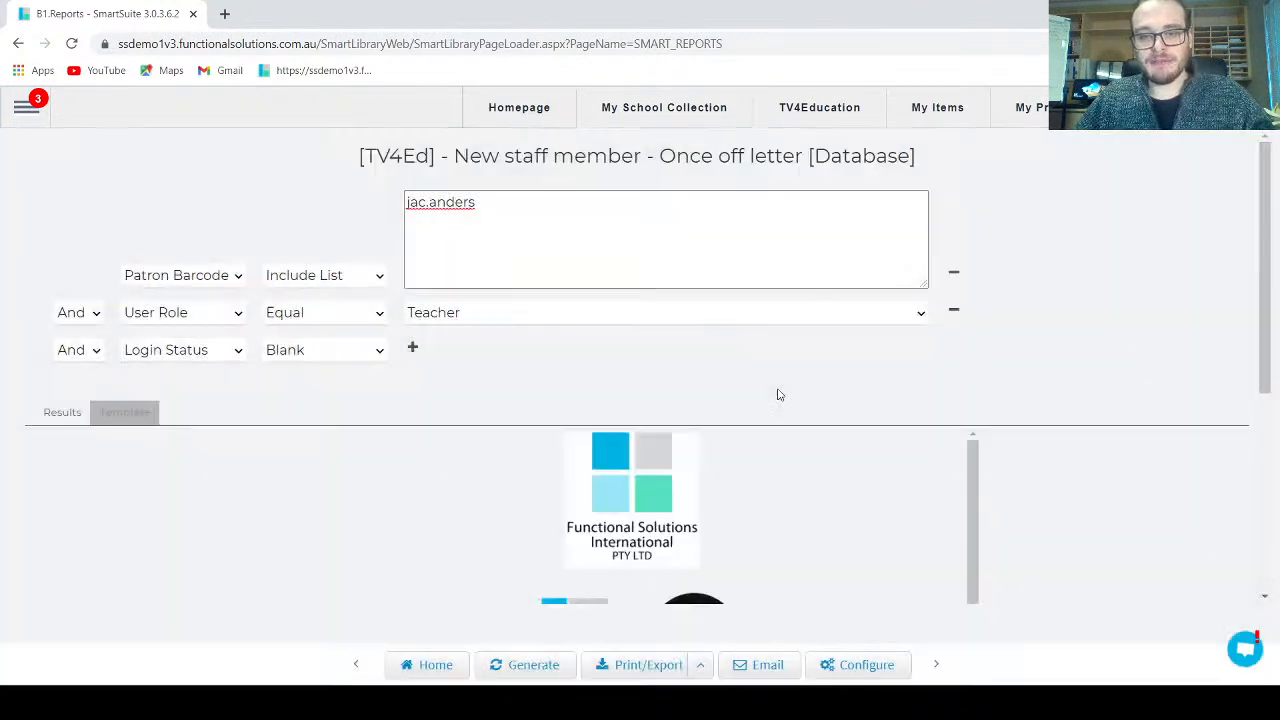
Step: Preview the letter's email options and close them without sending
scroll(865, 421, down, 3)
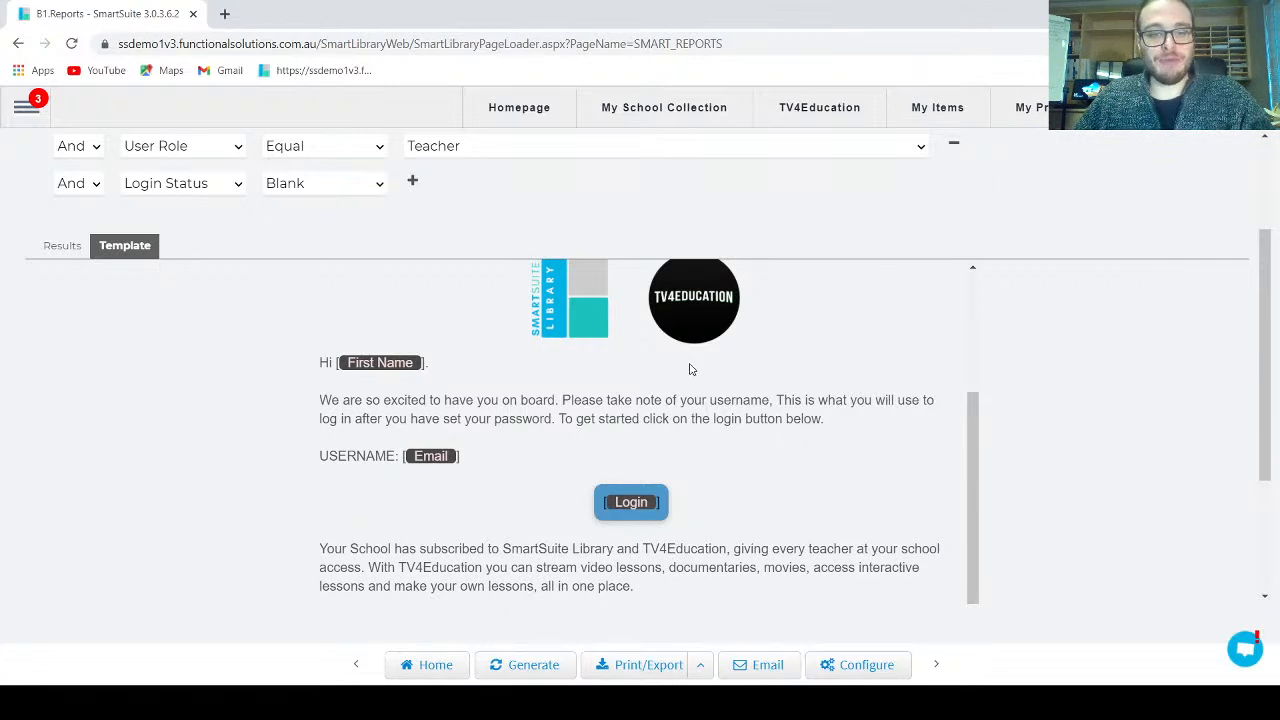
click(760, 665)
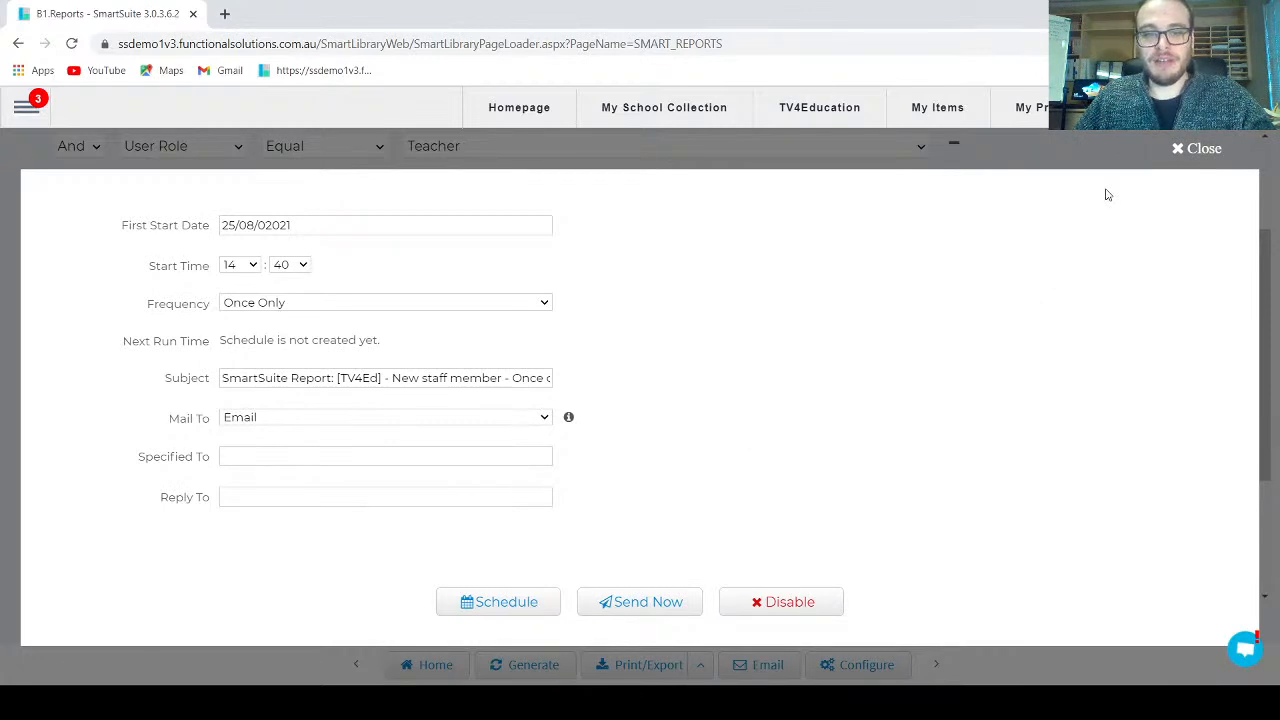
click(1197, 149)
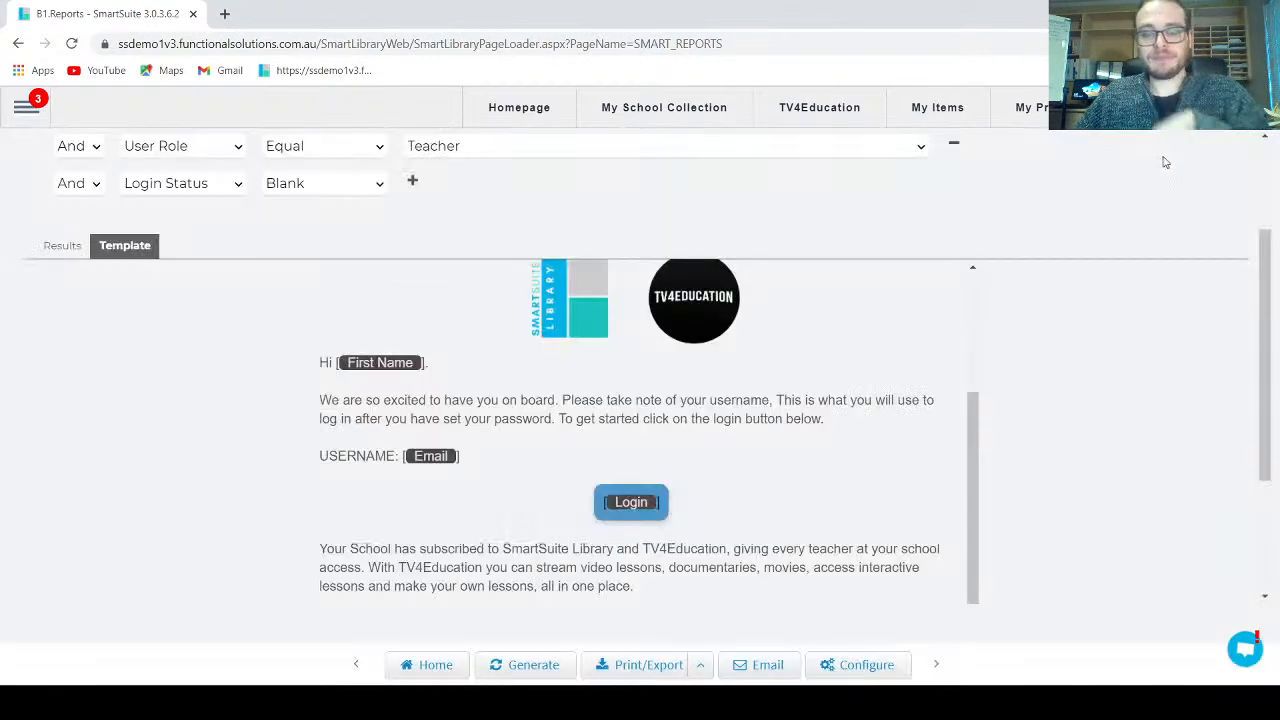